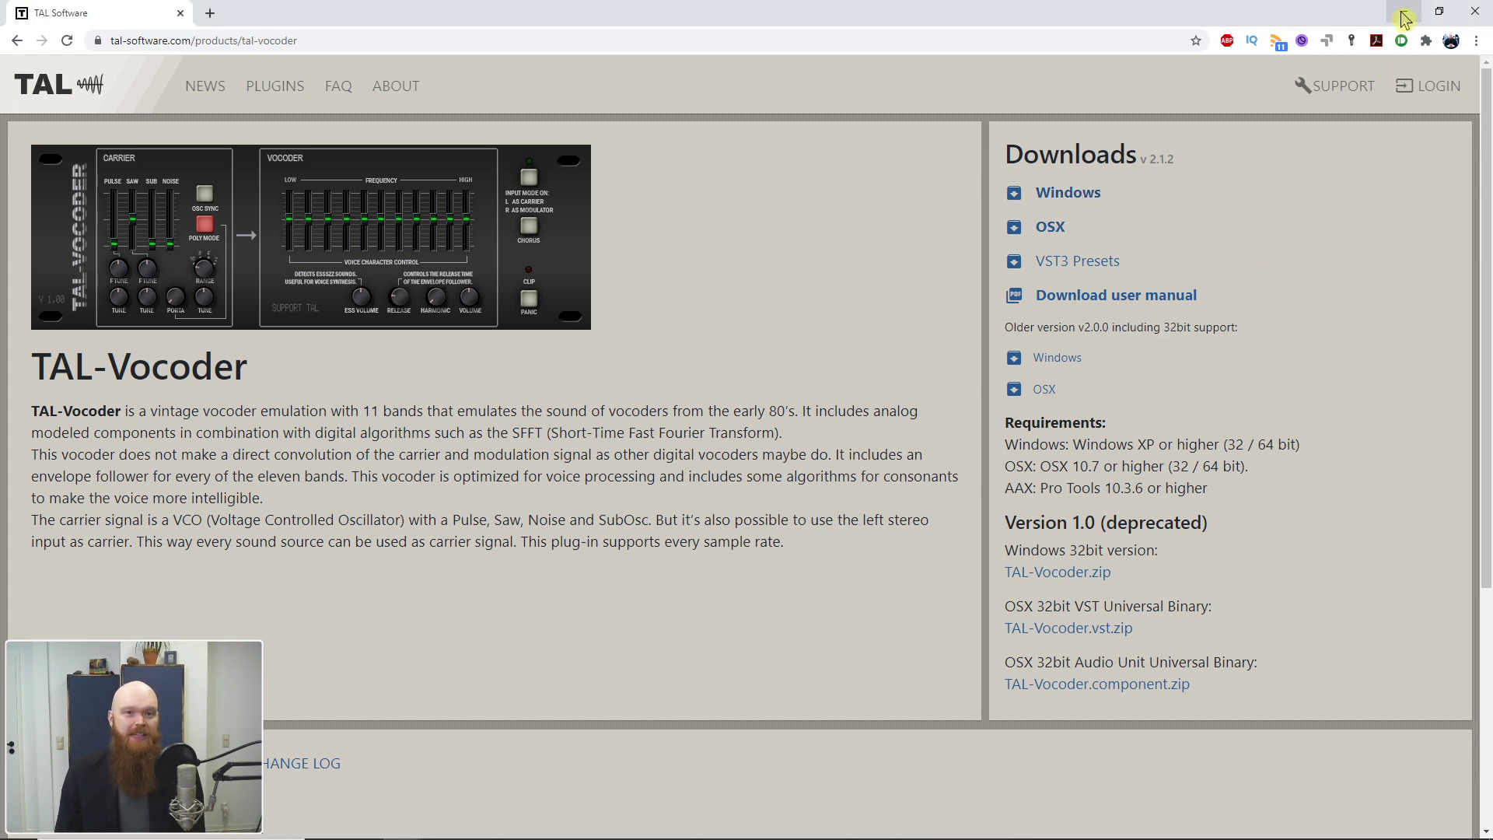
Step: Switch to Cubase and play the Drums part while viewing its notes in the Key Editor, then return to the project
left_click(1404, 17)
key("g")
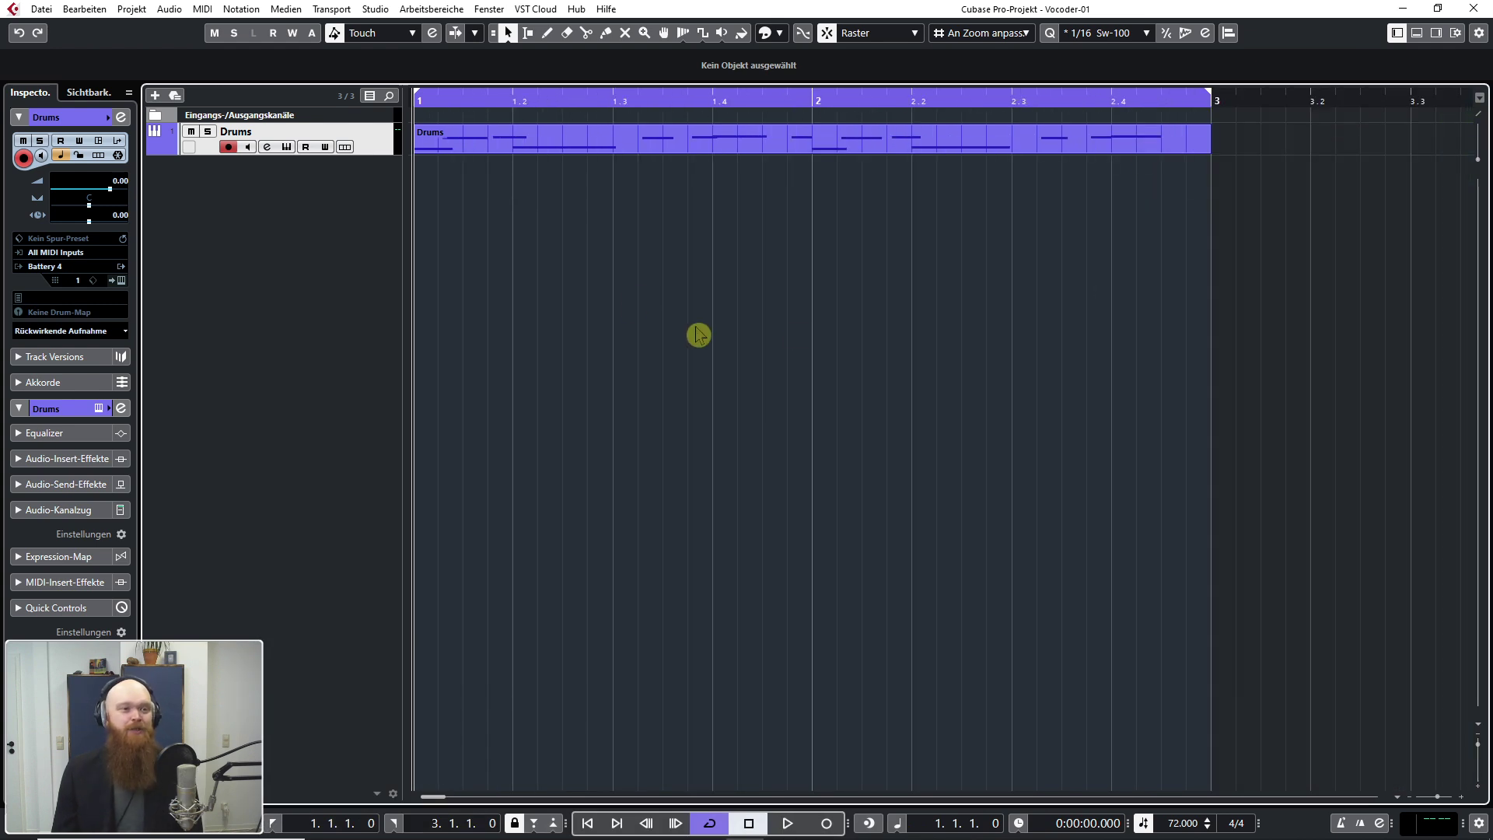
double_click(584, 146)
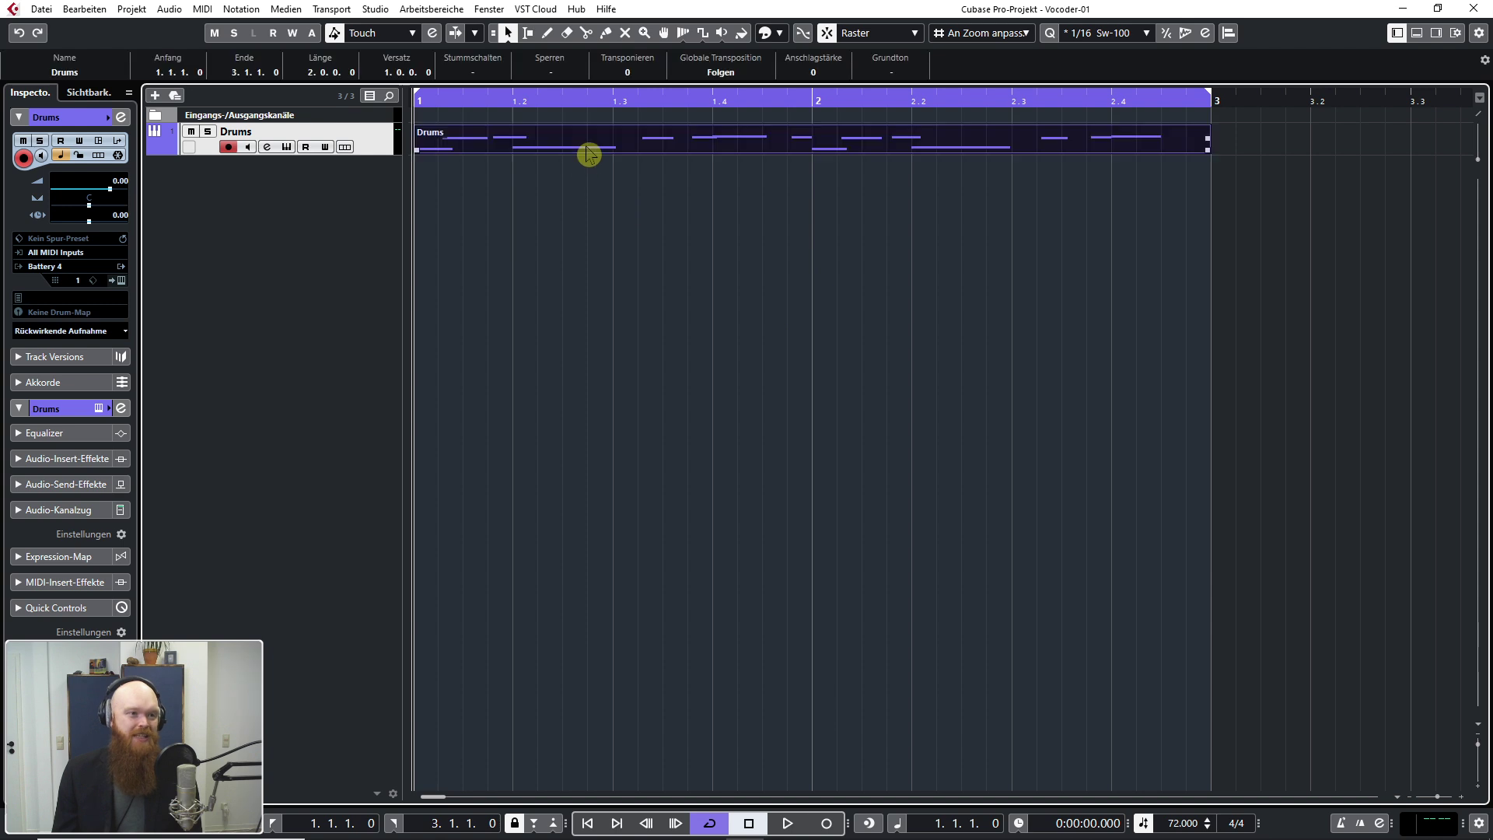
key("space")
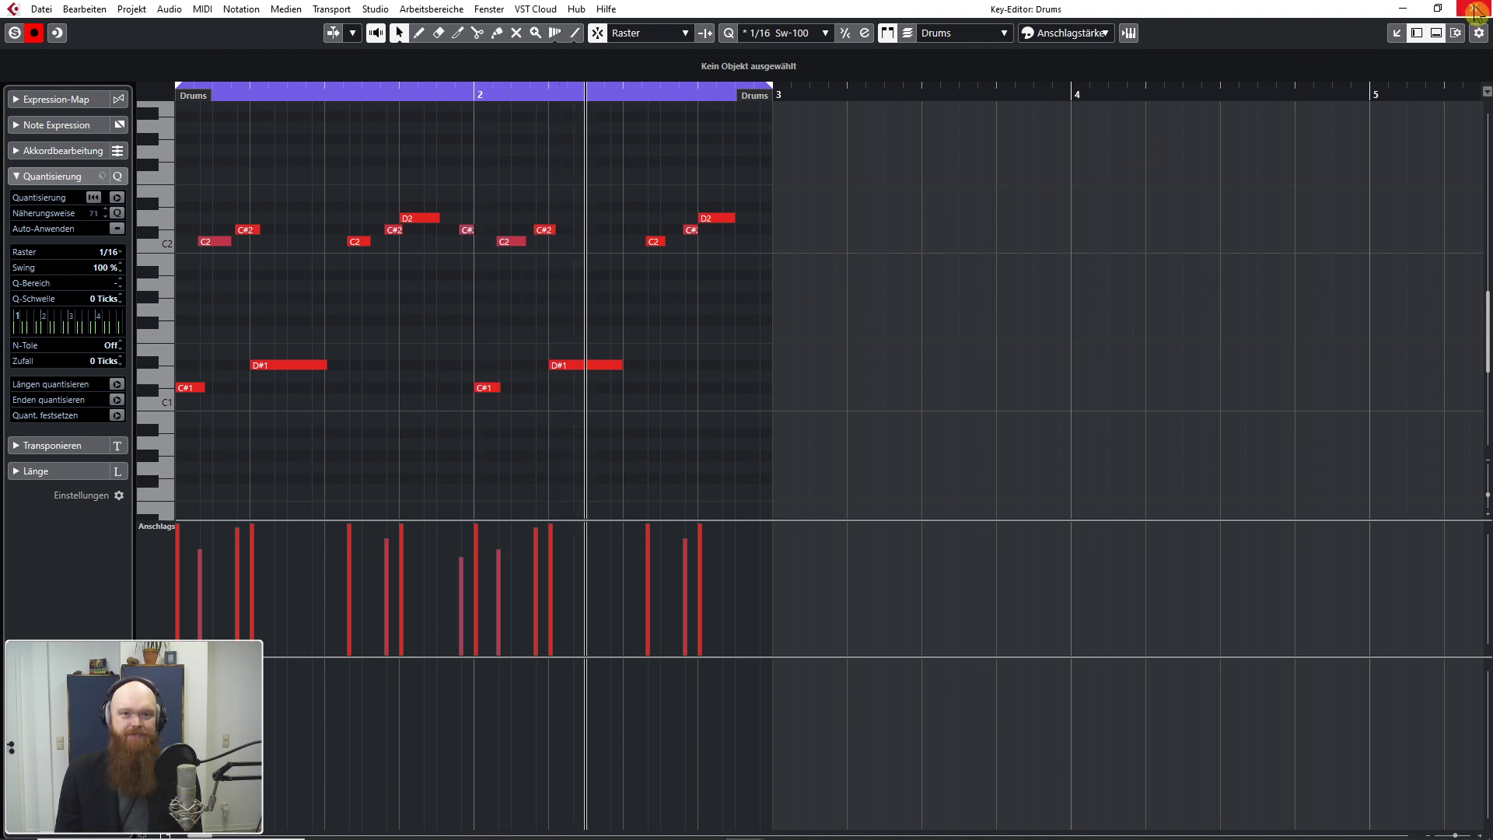
left_click(1474, 8)
left_click(1081, 245)
key("space")
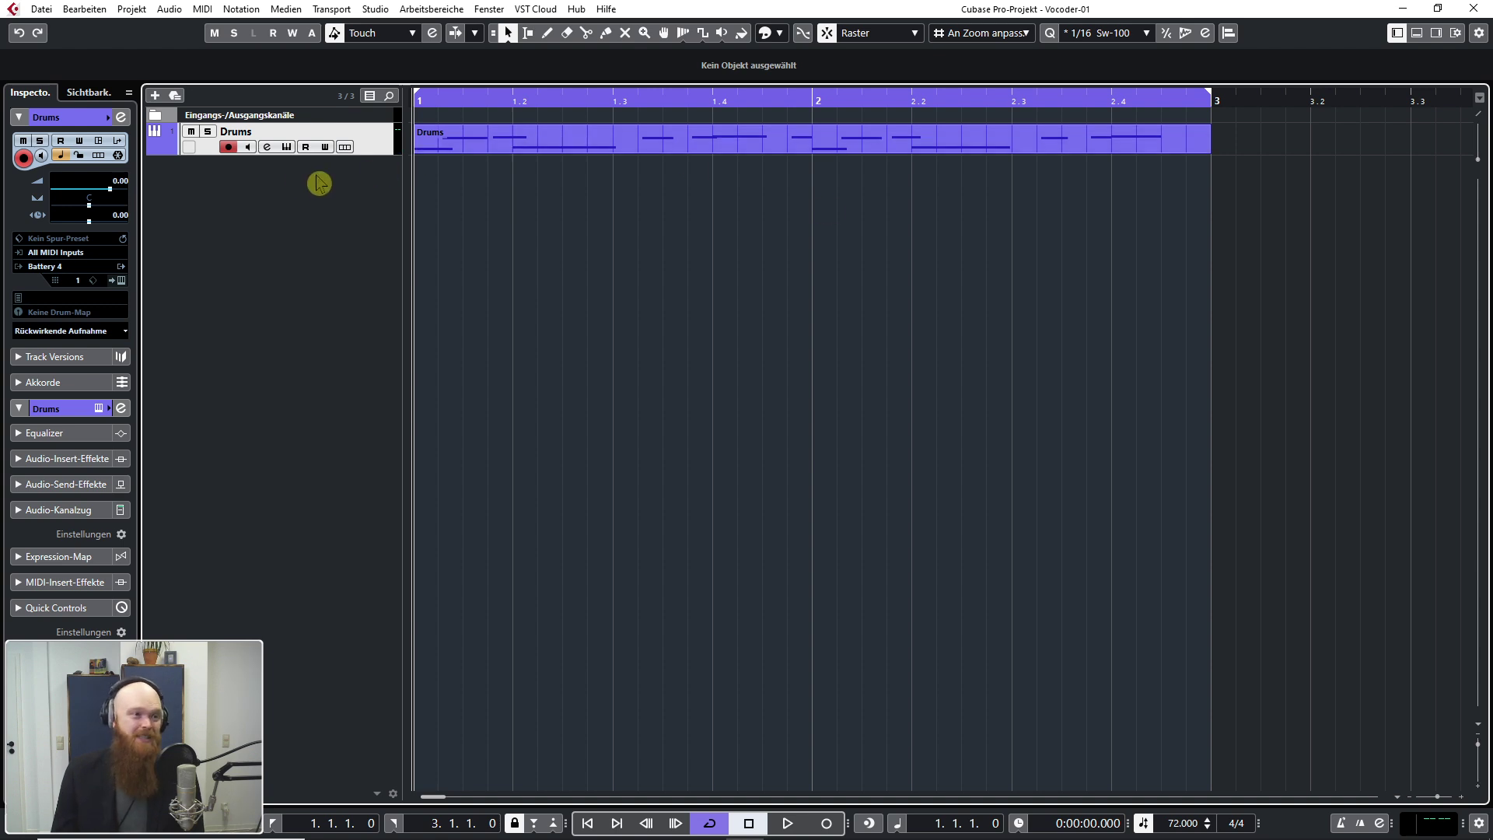
Step: Load TAL-Vocoder as the second insert effect on the Drums channel and close the channel settings
left_click(267, 146)
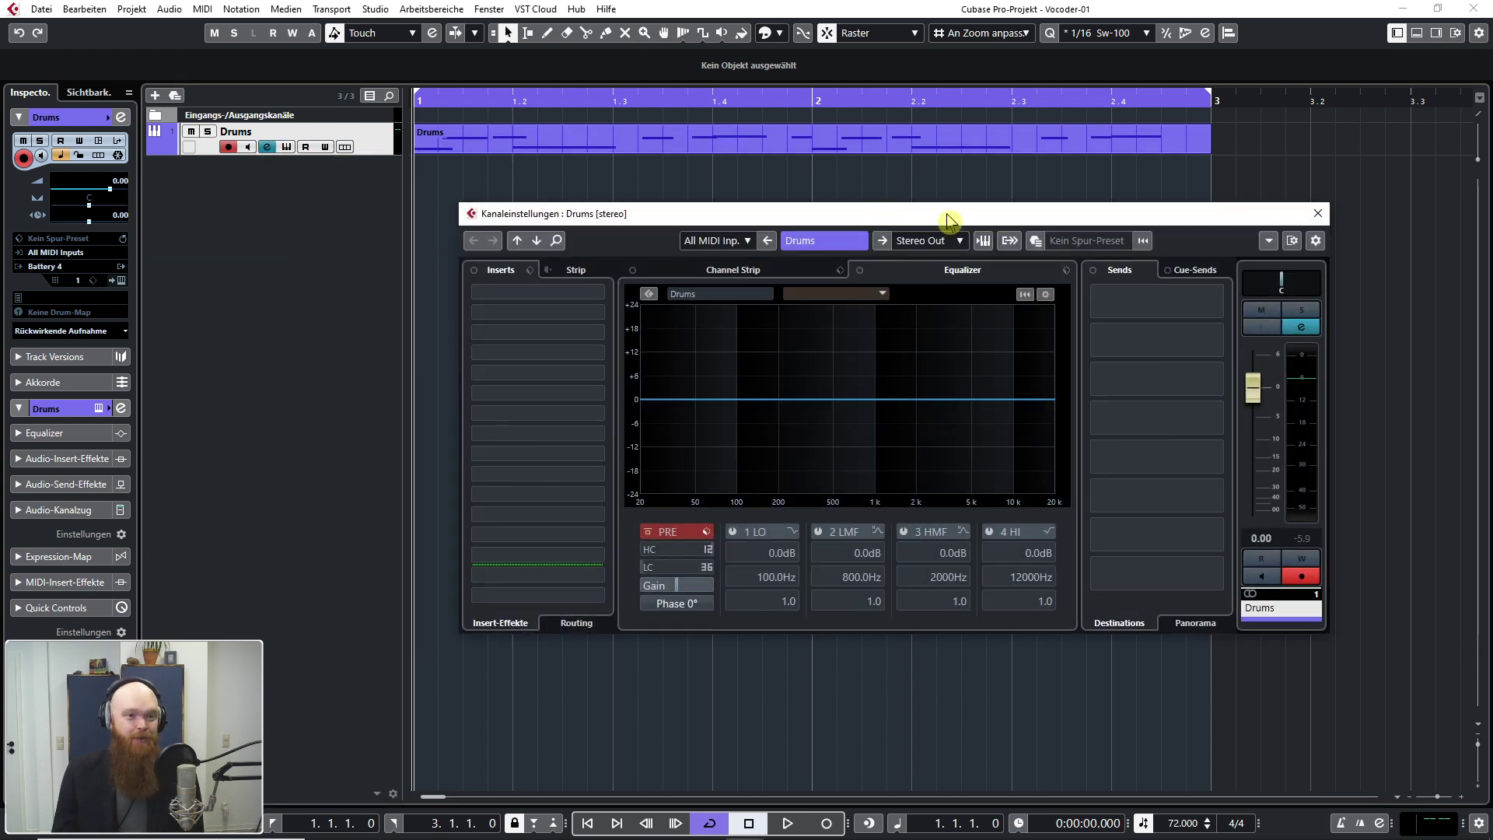
left_click(620, 293)
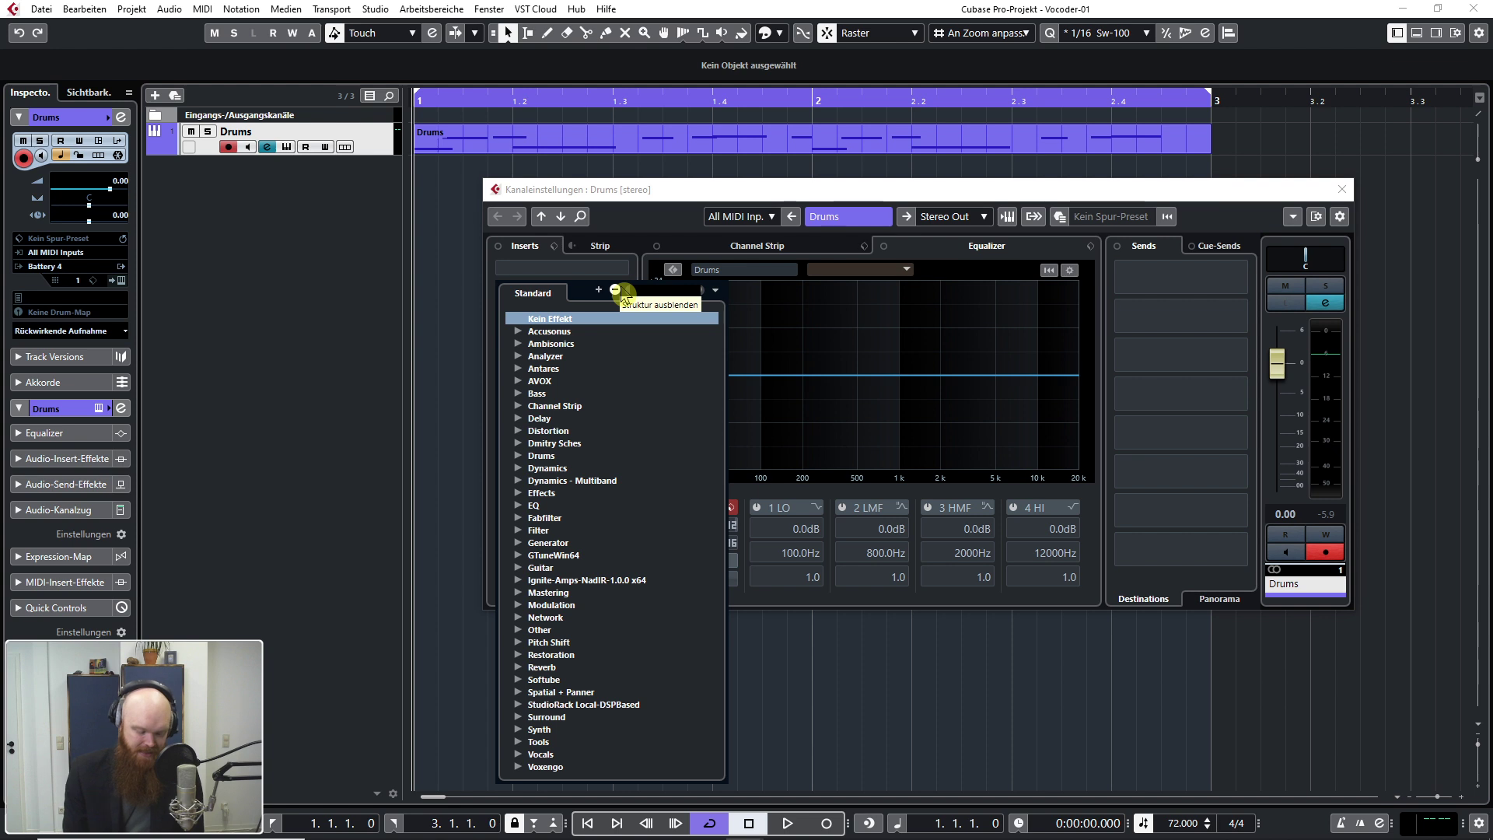
type("tal")
left_click(587, 370)
left_click_drag(875, 323, 989, 289)
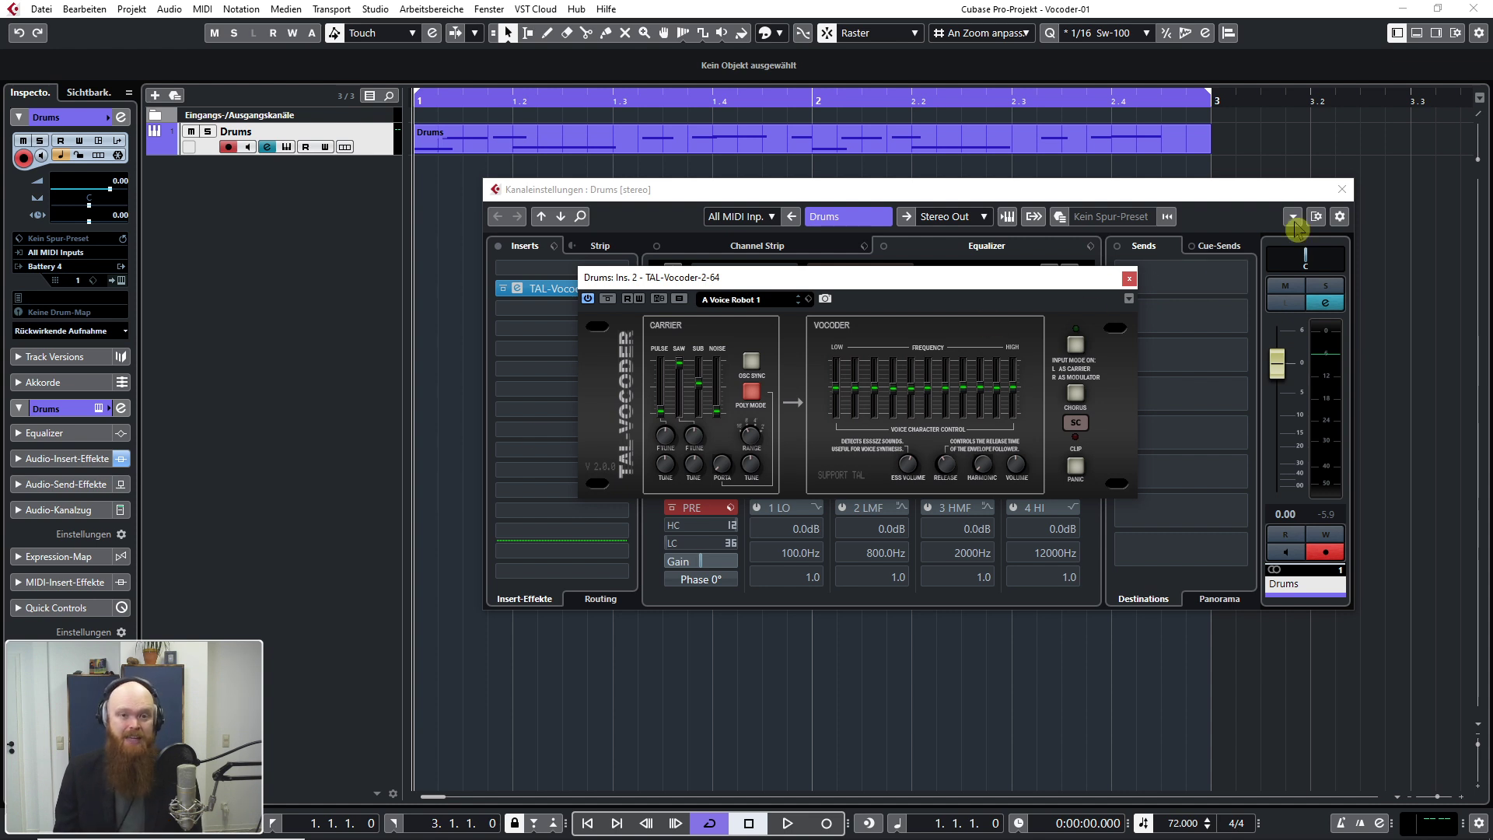
left_click(1341, 189)
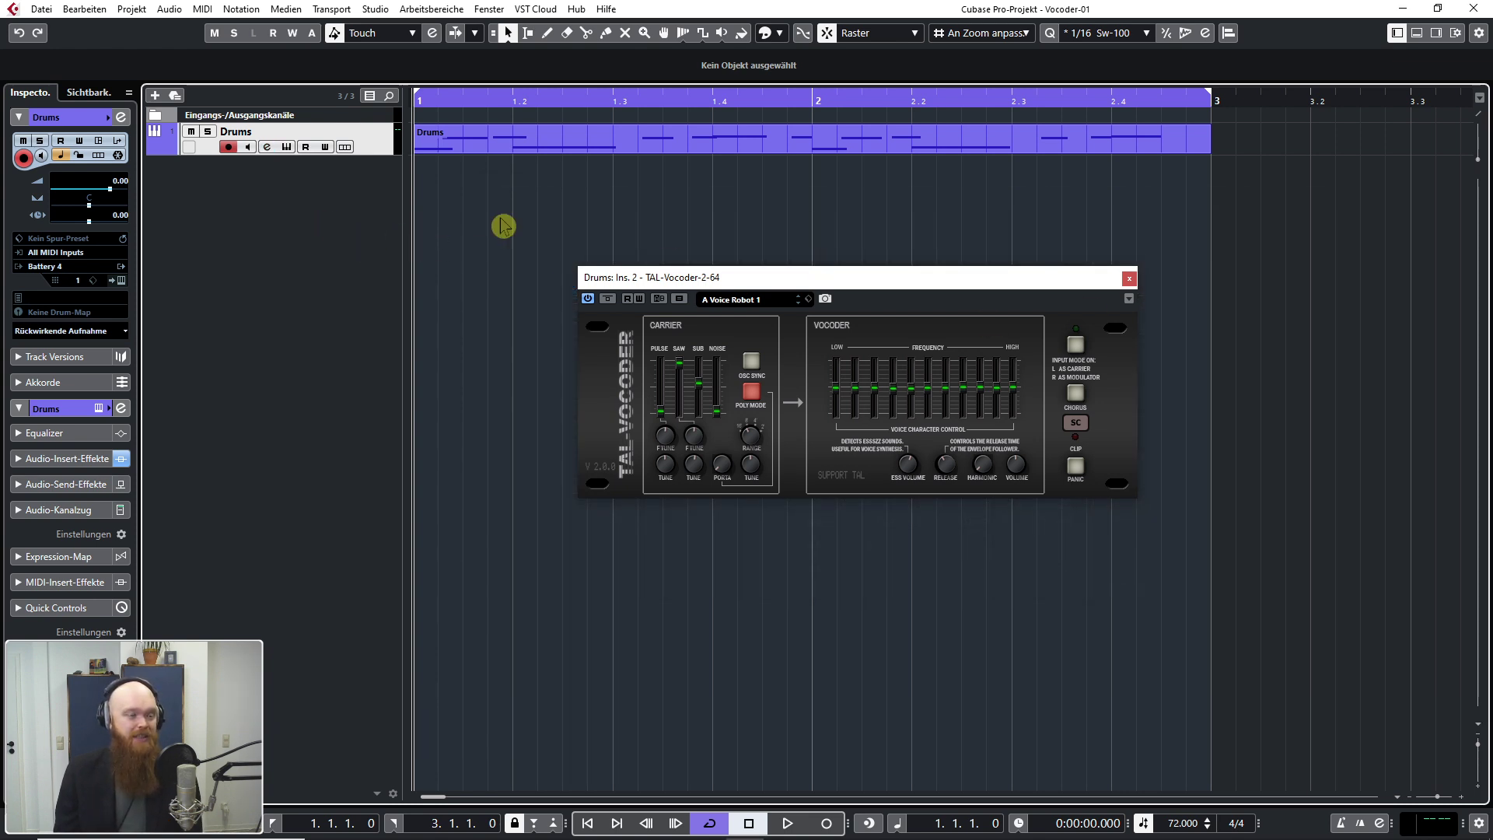
Step: Add one MIDI track named Vocoder Noten
right_click(253, 184)
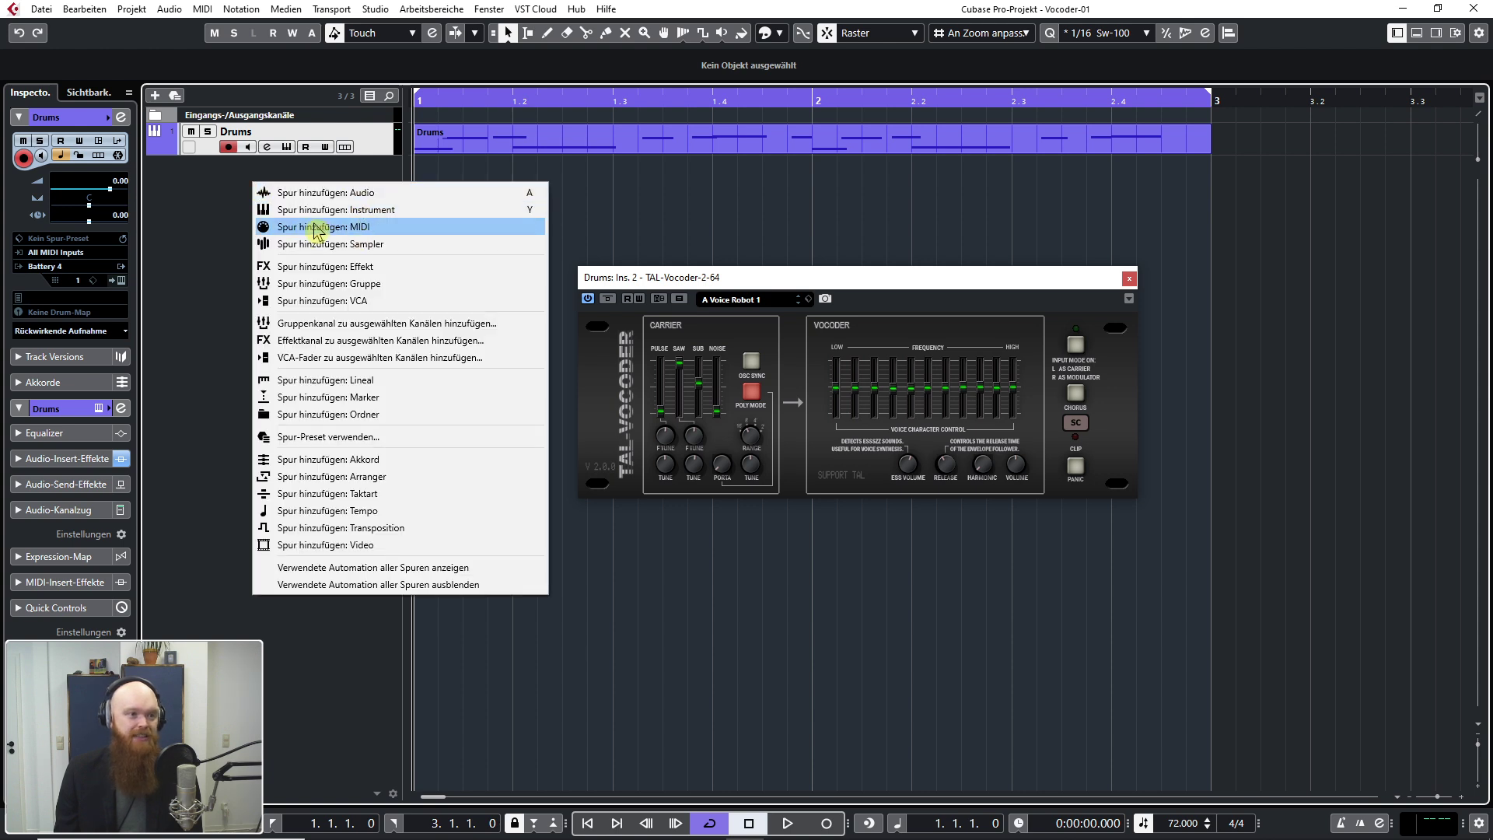
left_click(374, 228)
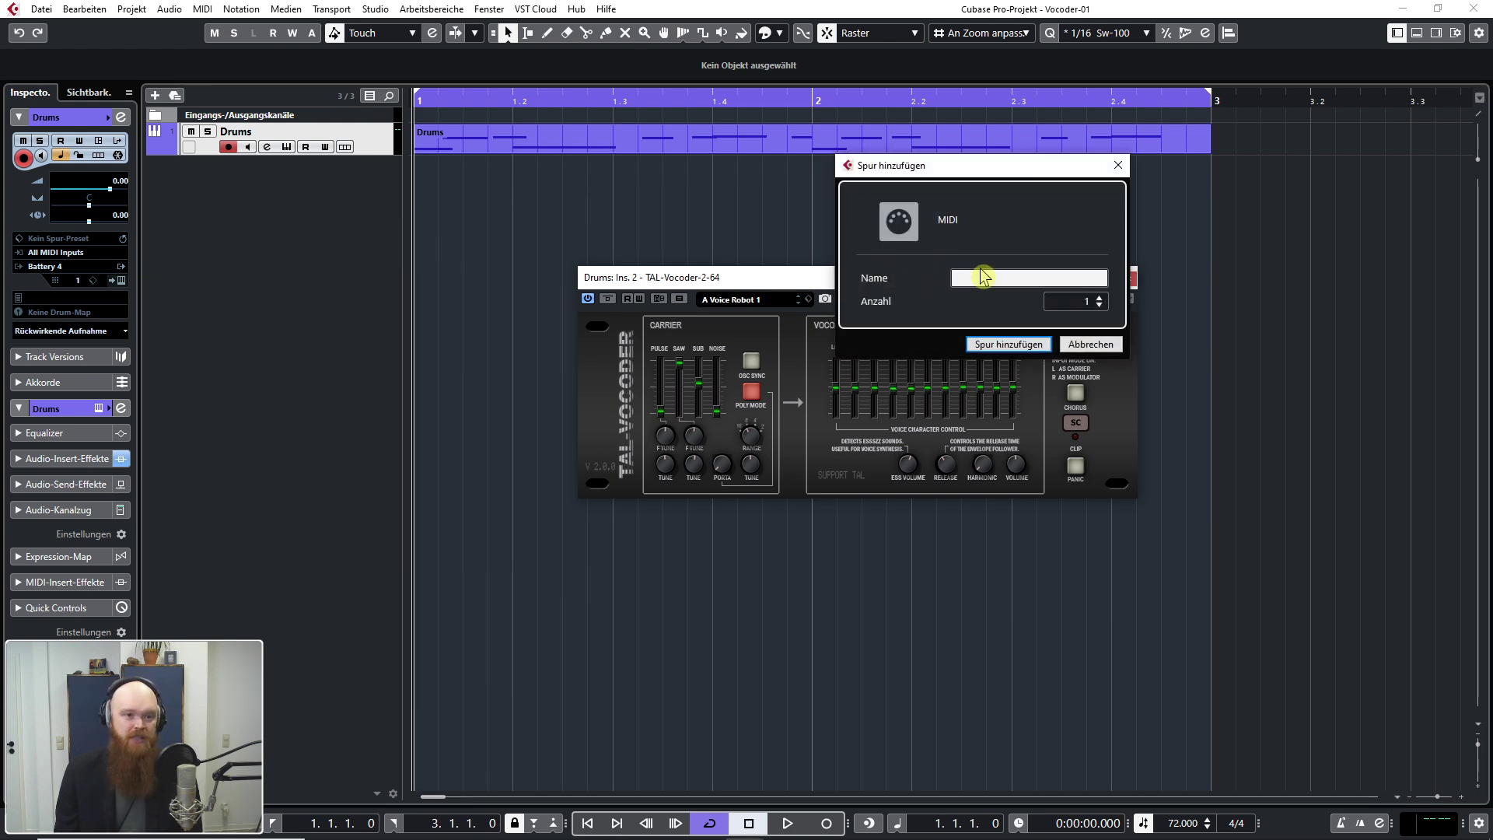
left_click(985, 276)
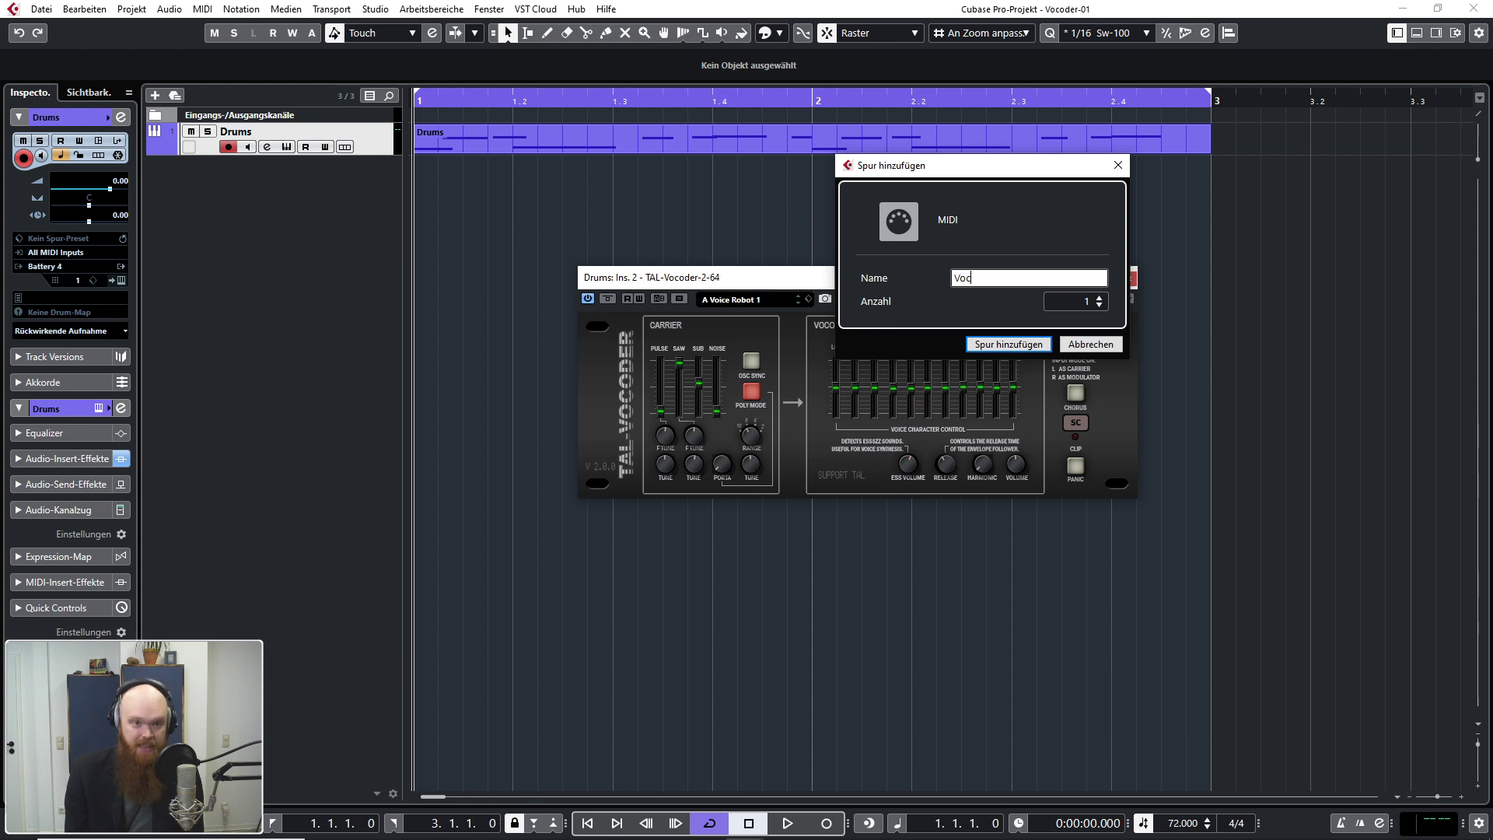
left_click(989, 345)
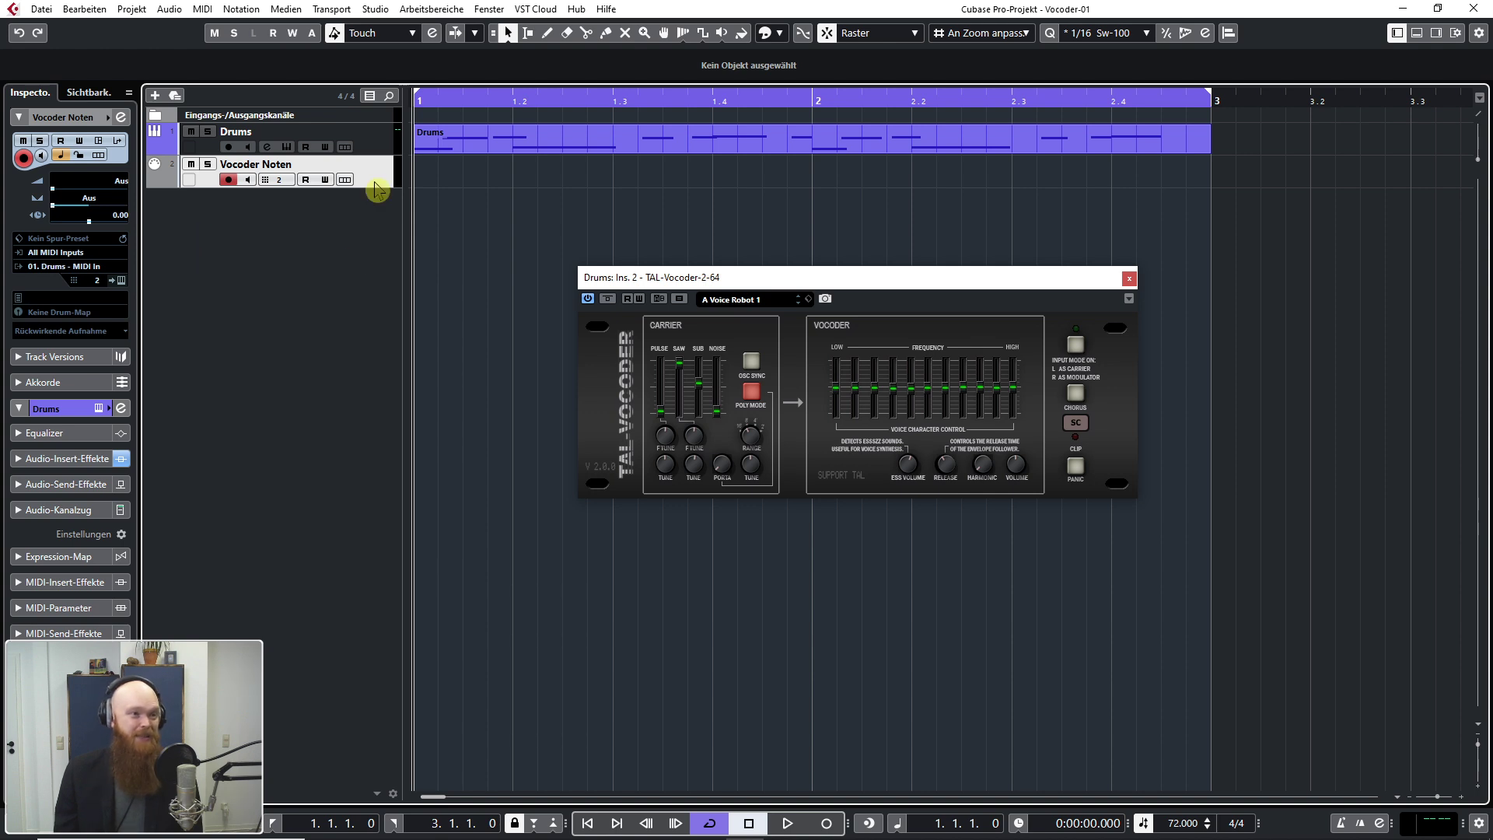
Step: Route the Vocoder Noten track's output to the TAL-Vocoder MIDI input and record chords across the two-bar loop
left_click(53, 268)
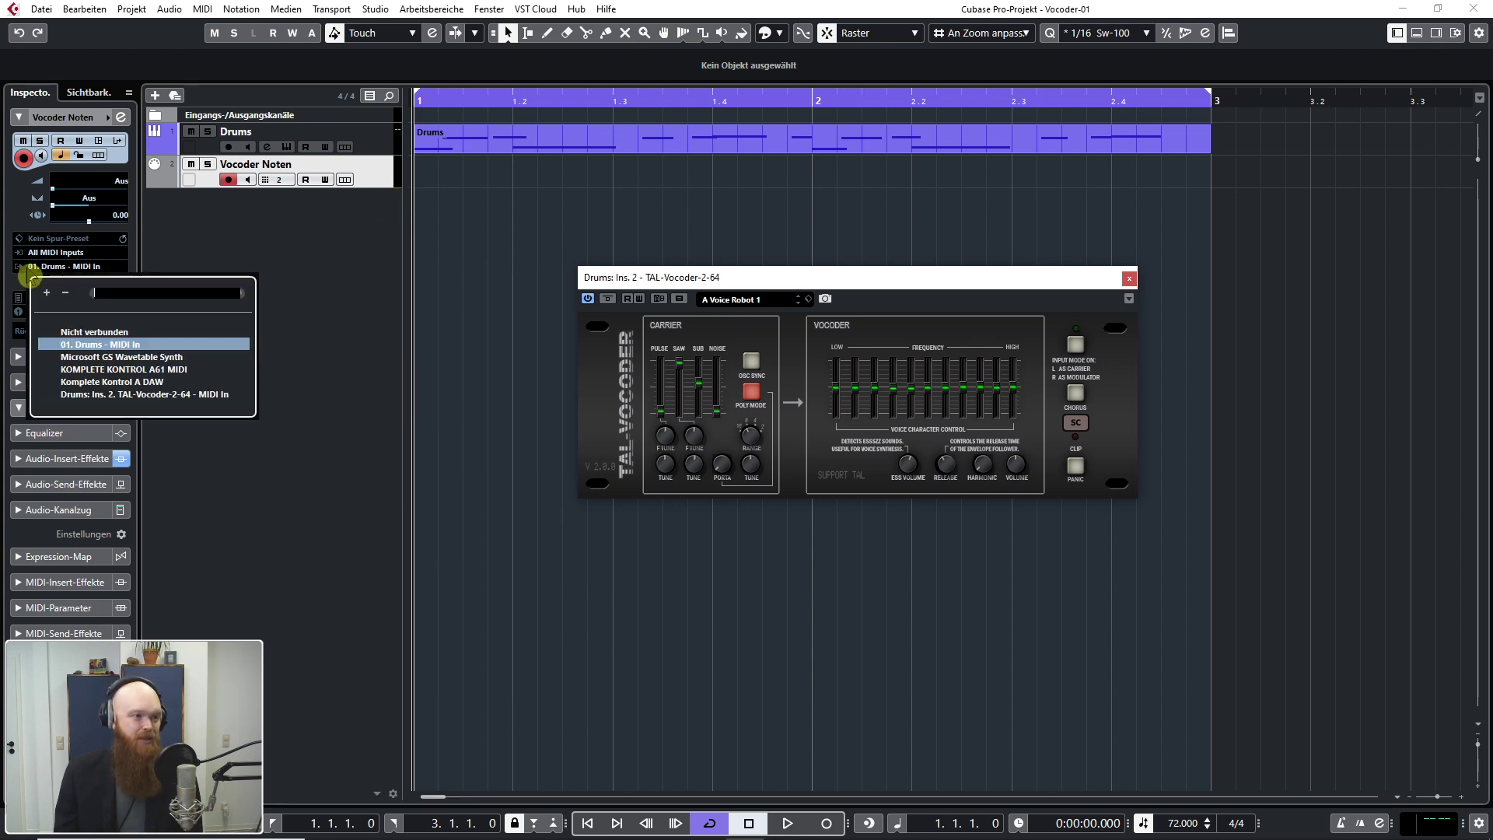
left_click(145, 394)
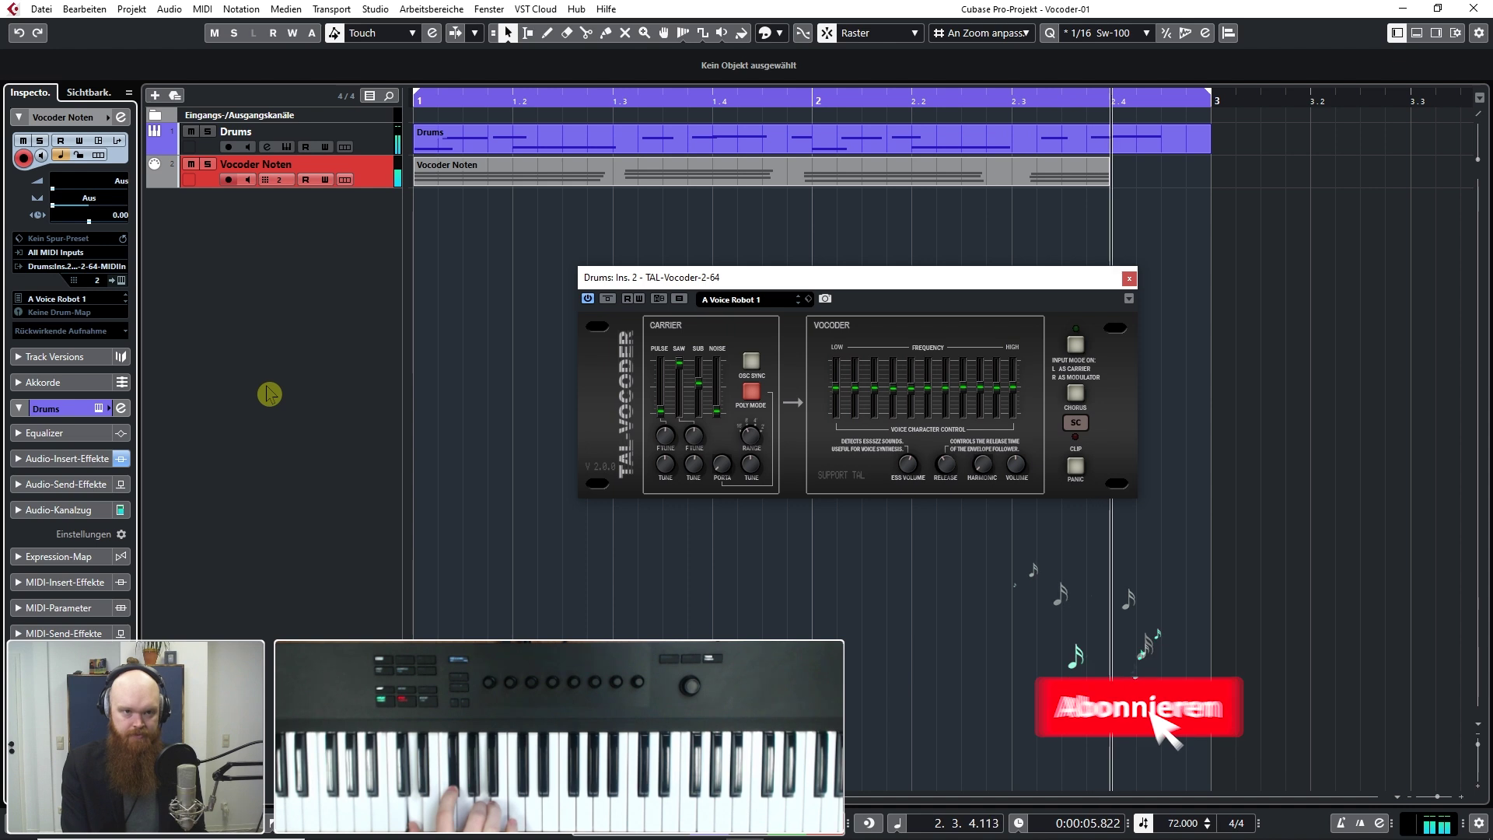
key("space")
key("KP_Multiply")
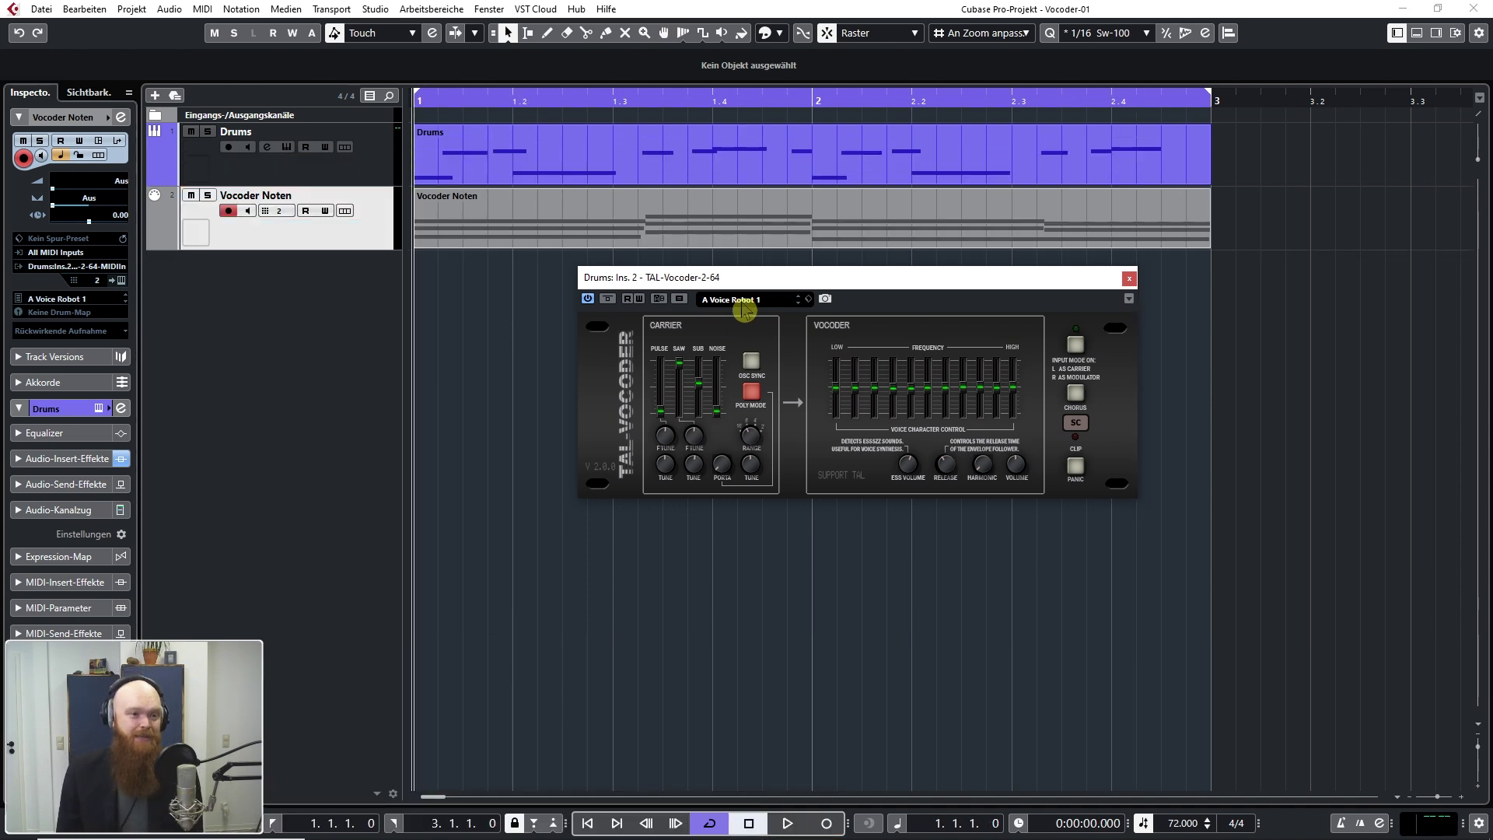
Step: Audition the TAL-Vocoder presets B Voice Robot Harmonic, C Noise Speech and D Portamento Speech, and settle on E Voice Robot 2
left_click(740, 302)
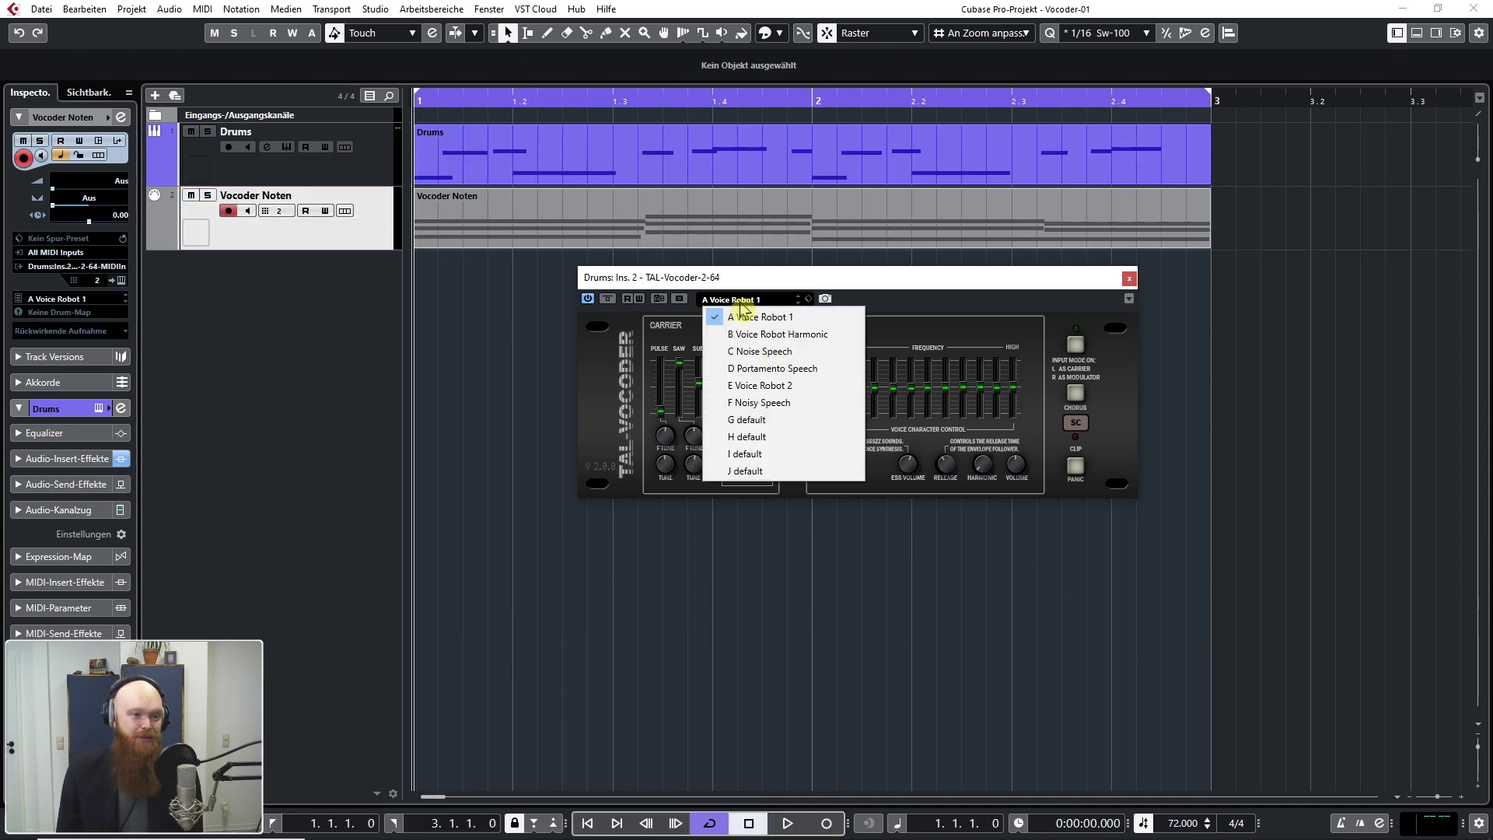
left_click(796, 336)
key("space")
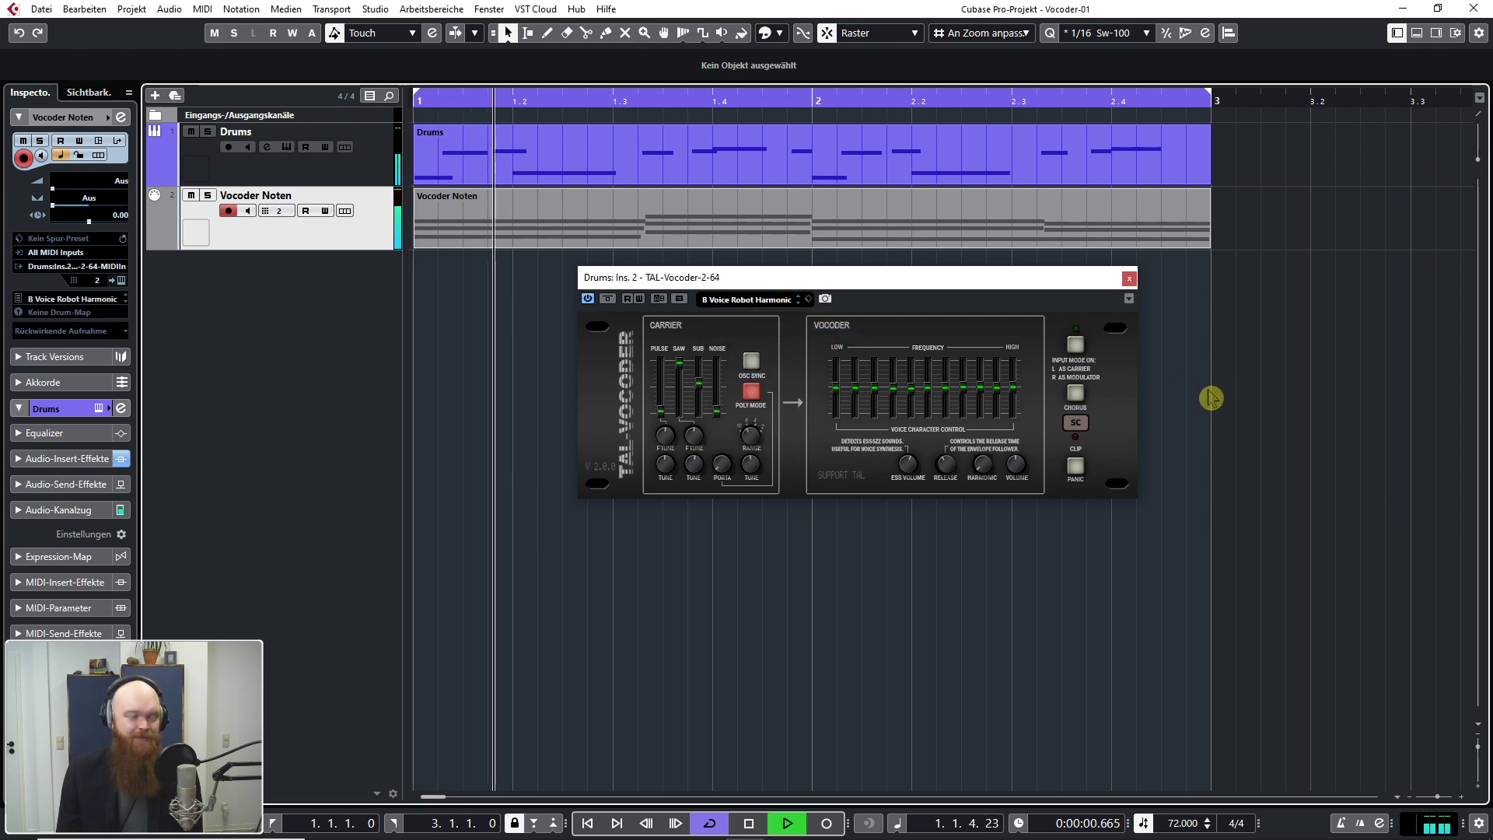
left_click(798, 302)
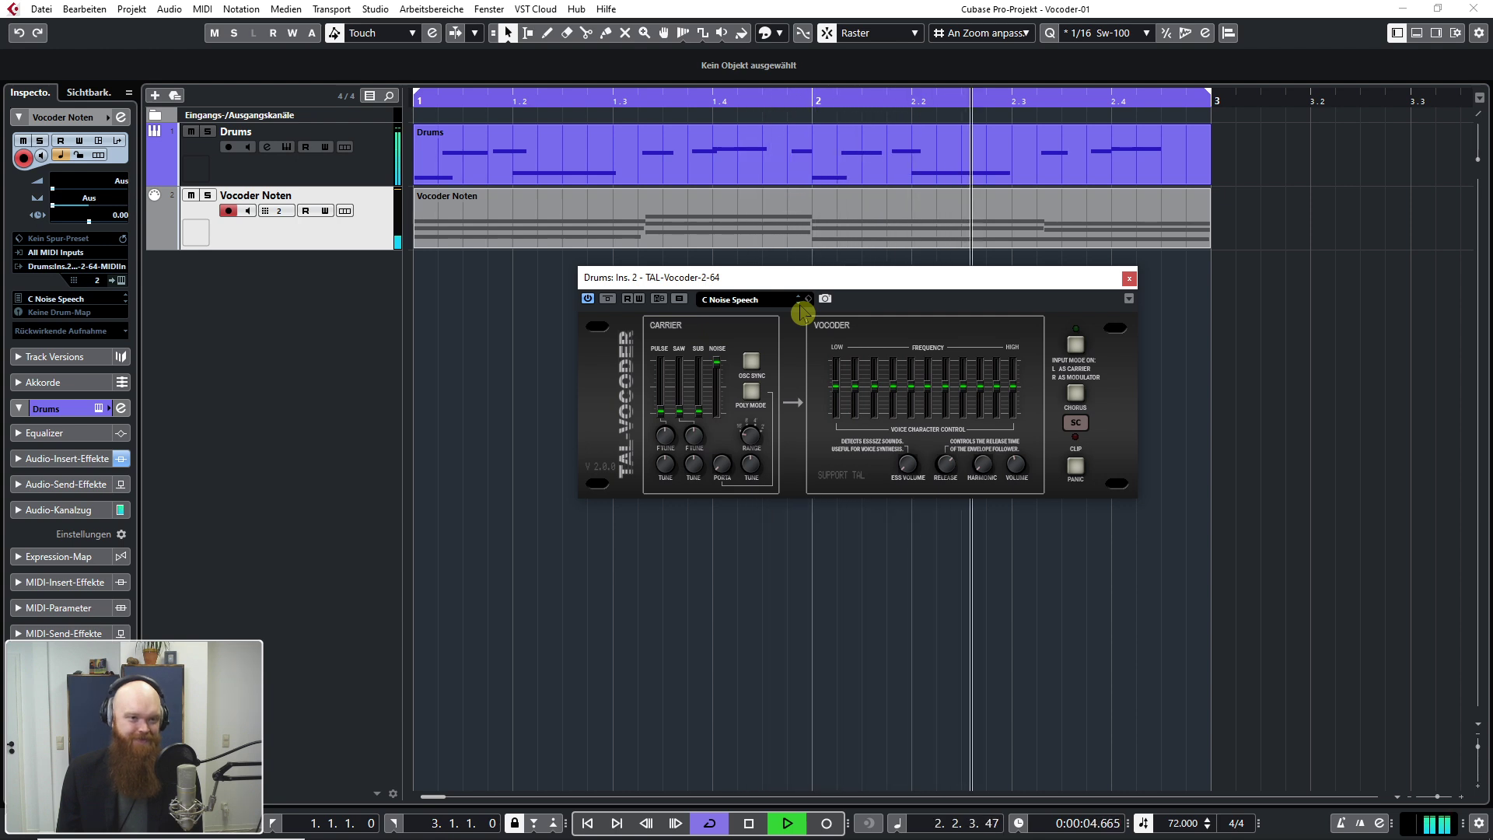
left_click(798, 302)
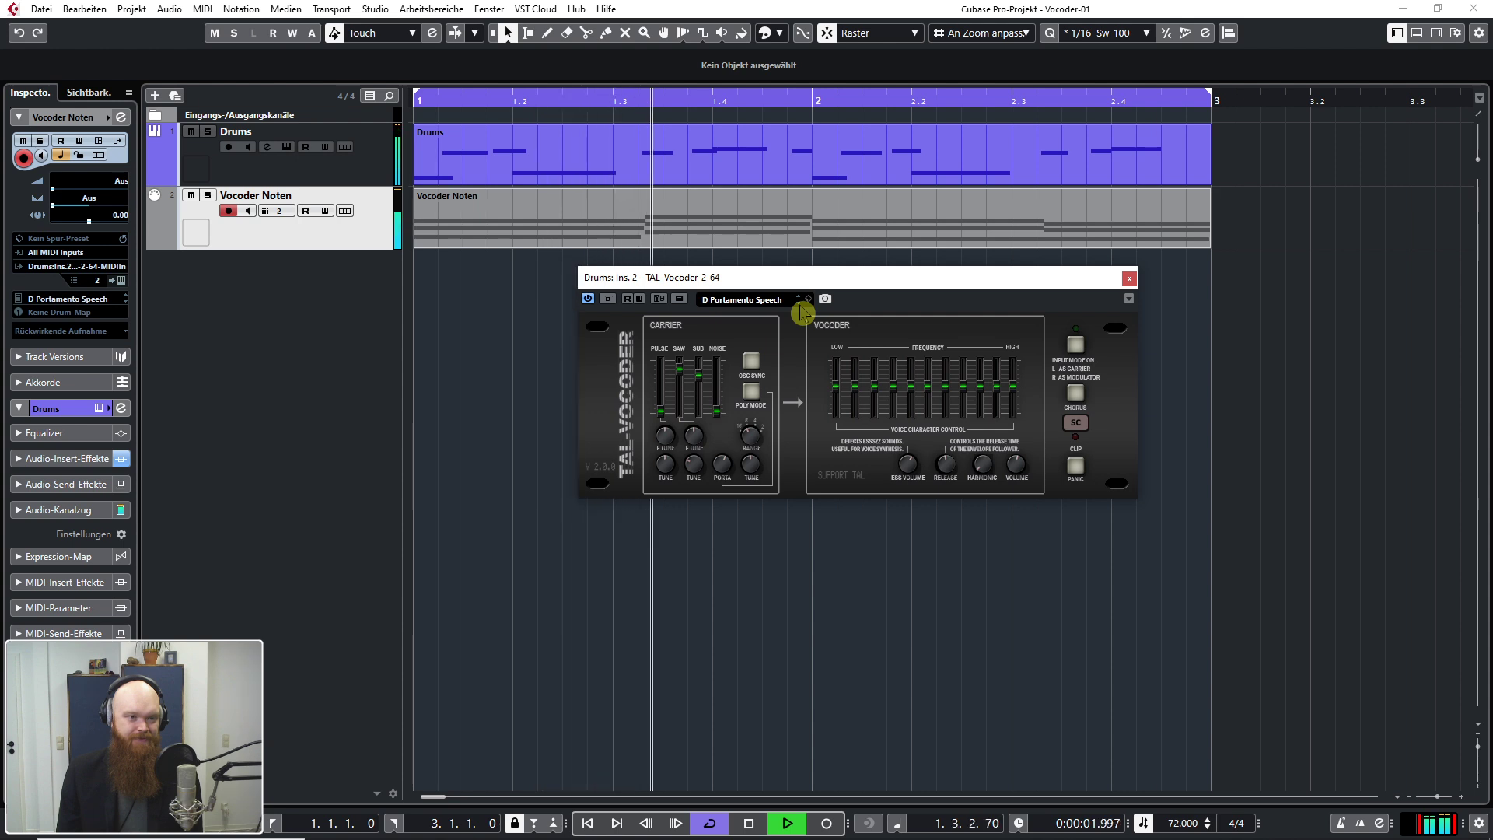
left_click(799, 303)
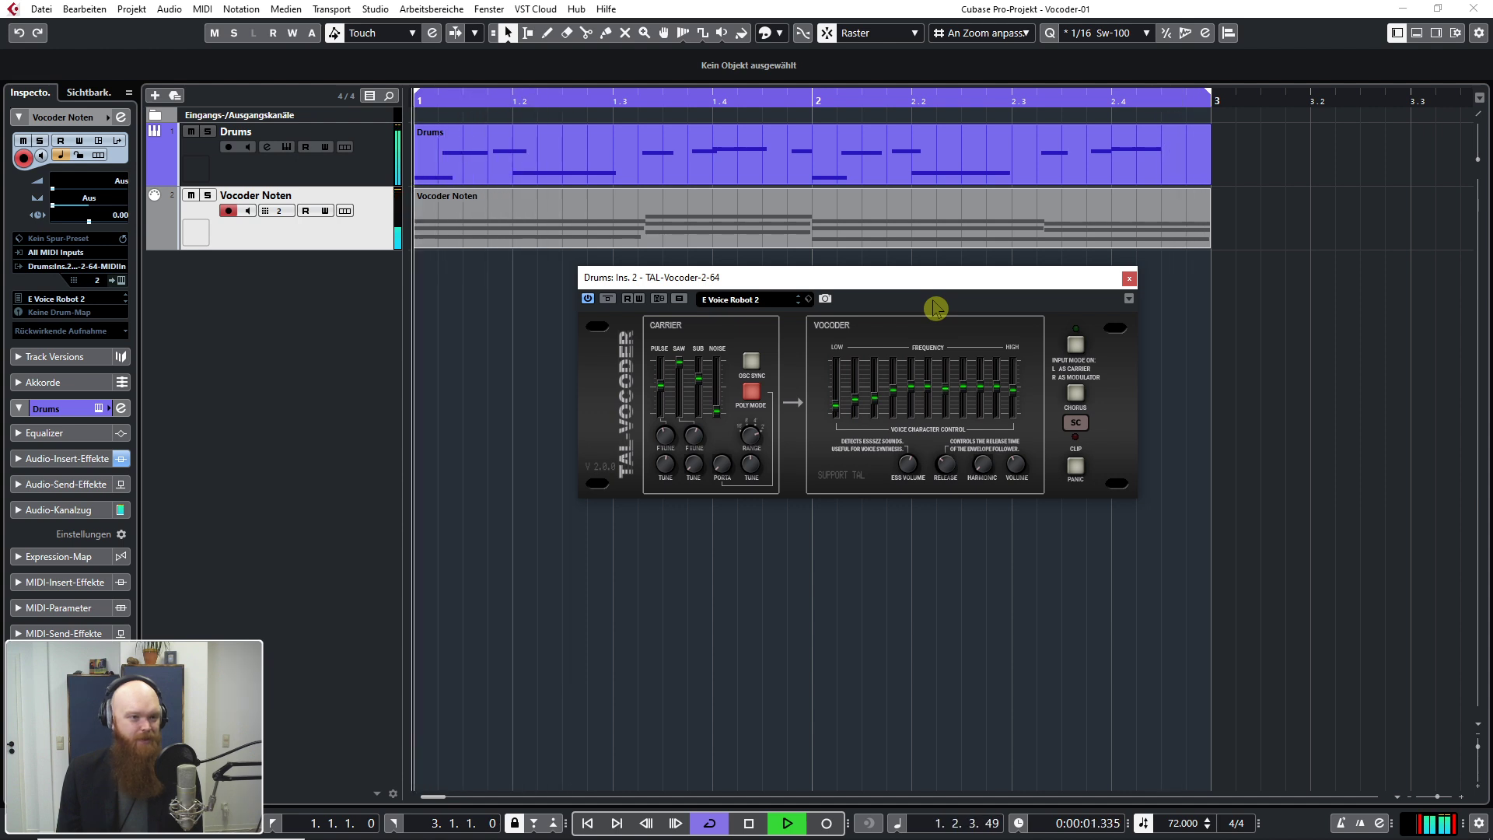
key("space")
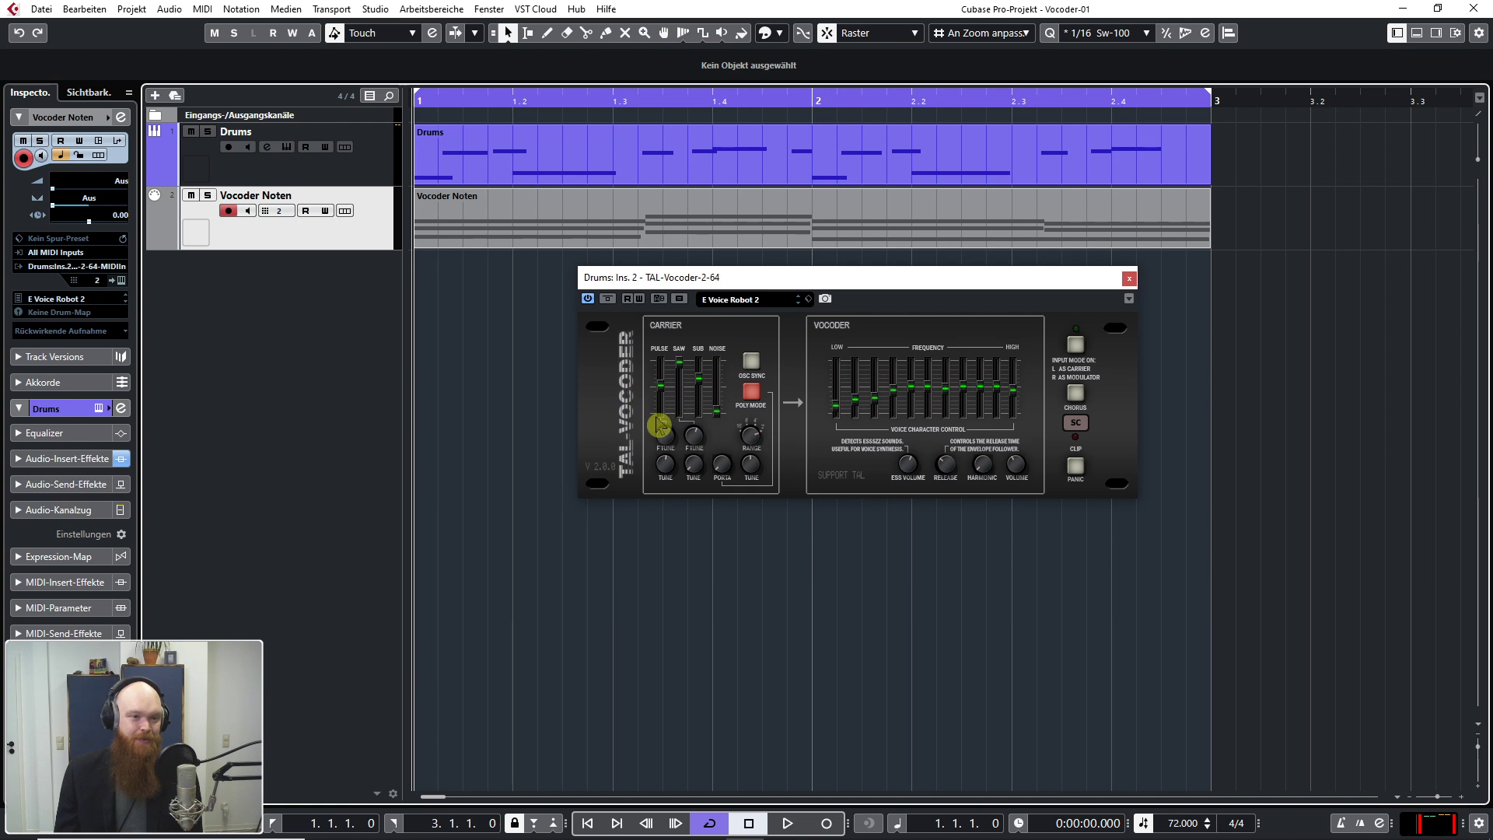
Step: Rebalance the vocoder's carrier during playback by slightly raising Pulse, Sub and Noise and lowering Saw to about the middle
left_click_drag(661, 398, 664, 526)
key("space")
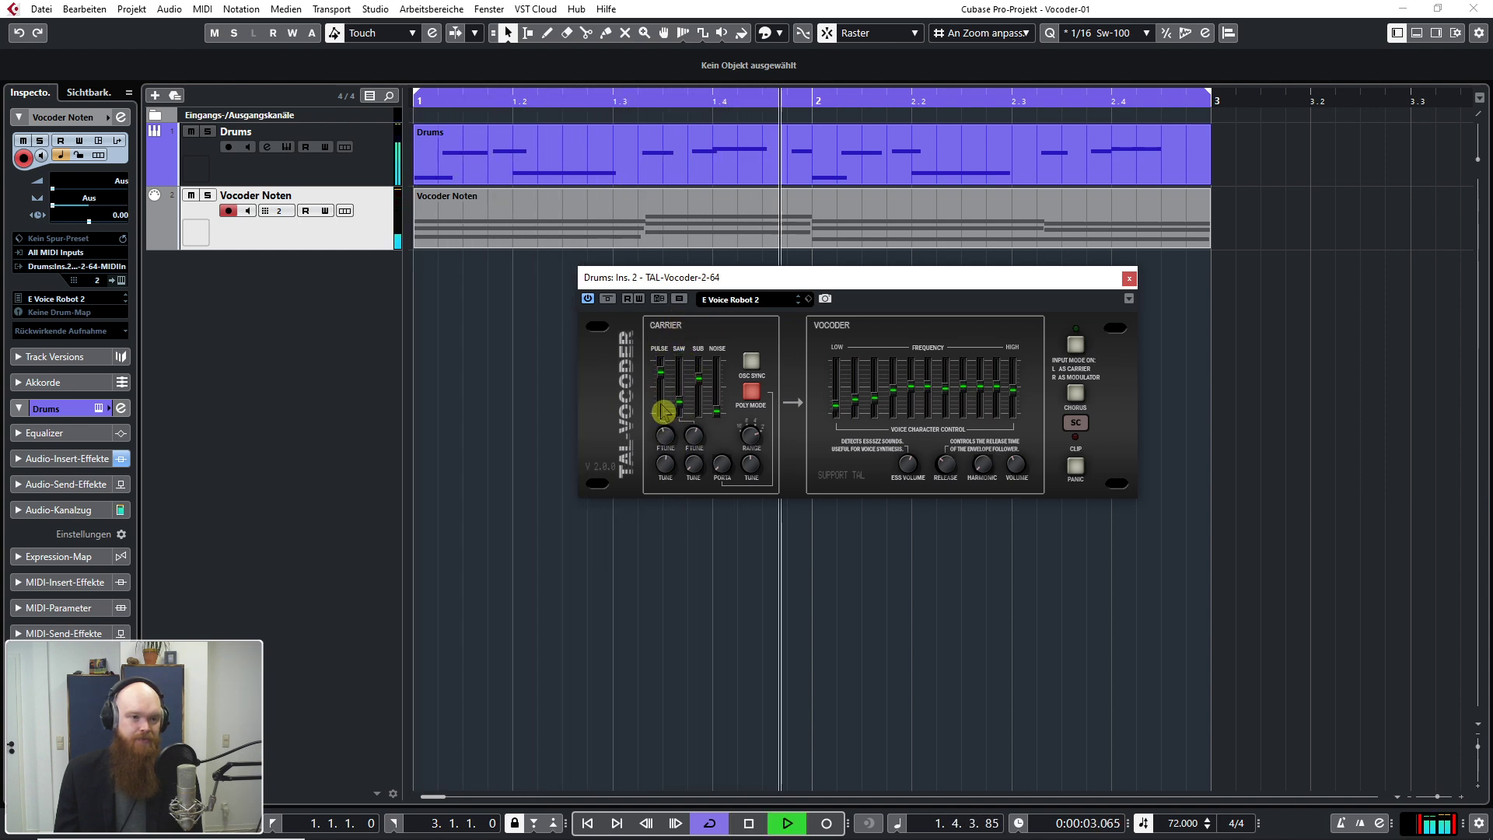
mouse_move(702, 388)
left_mouse_down()
mouse_move(707, 341)
mouse_move(720, 420)
mouse_move(726, 337)
mouse_move(707, 304)
mouse_move(713, 389)
left_mouse_up()
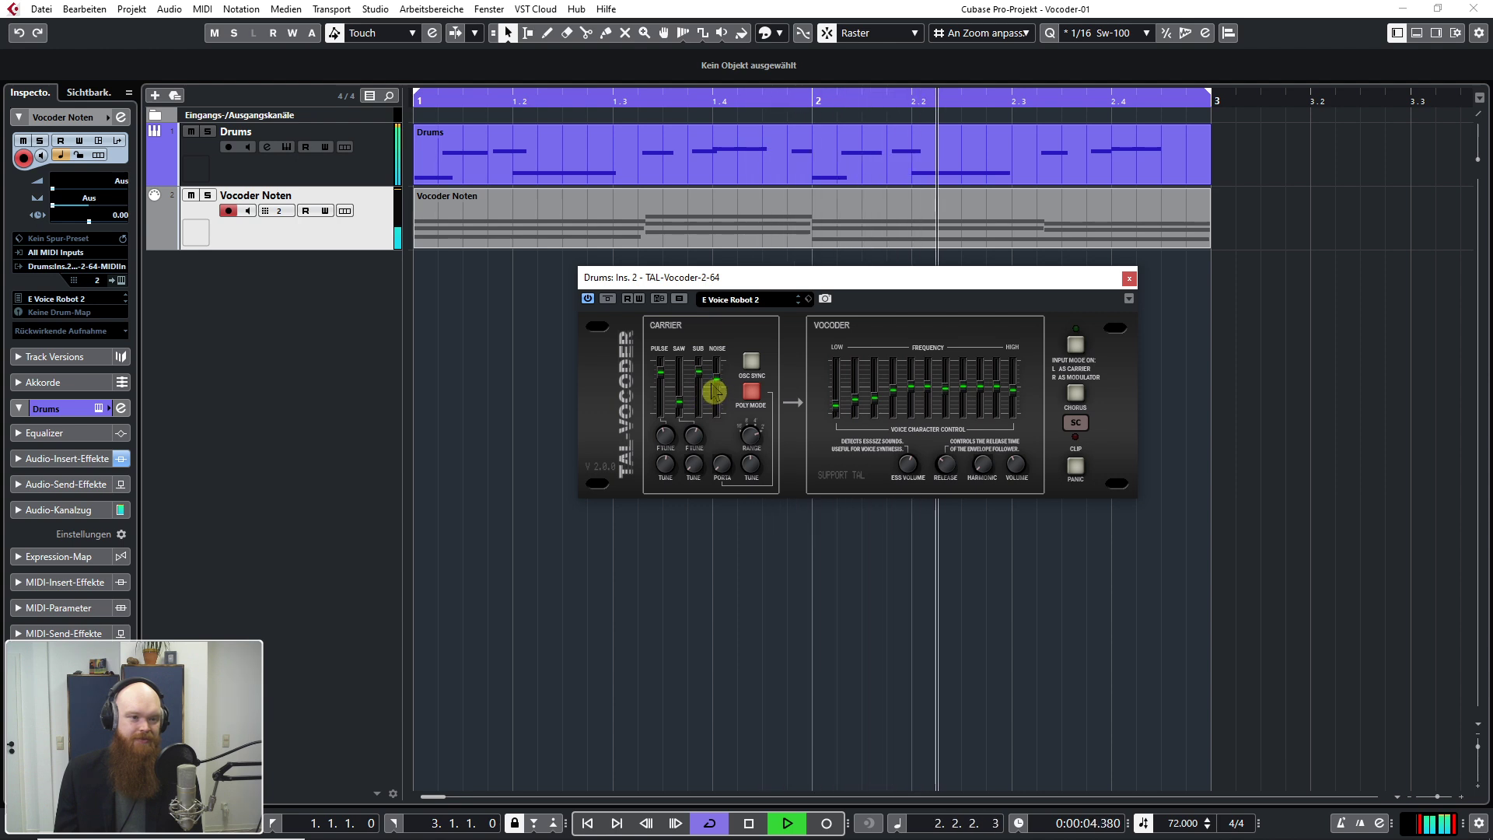
key("space")
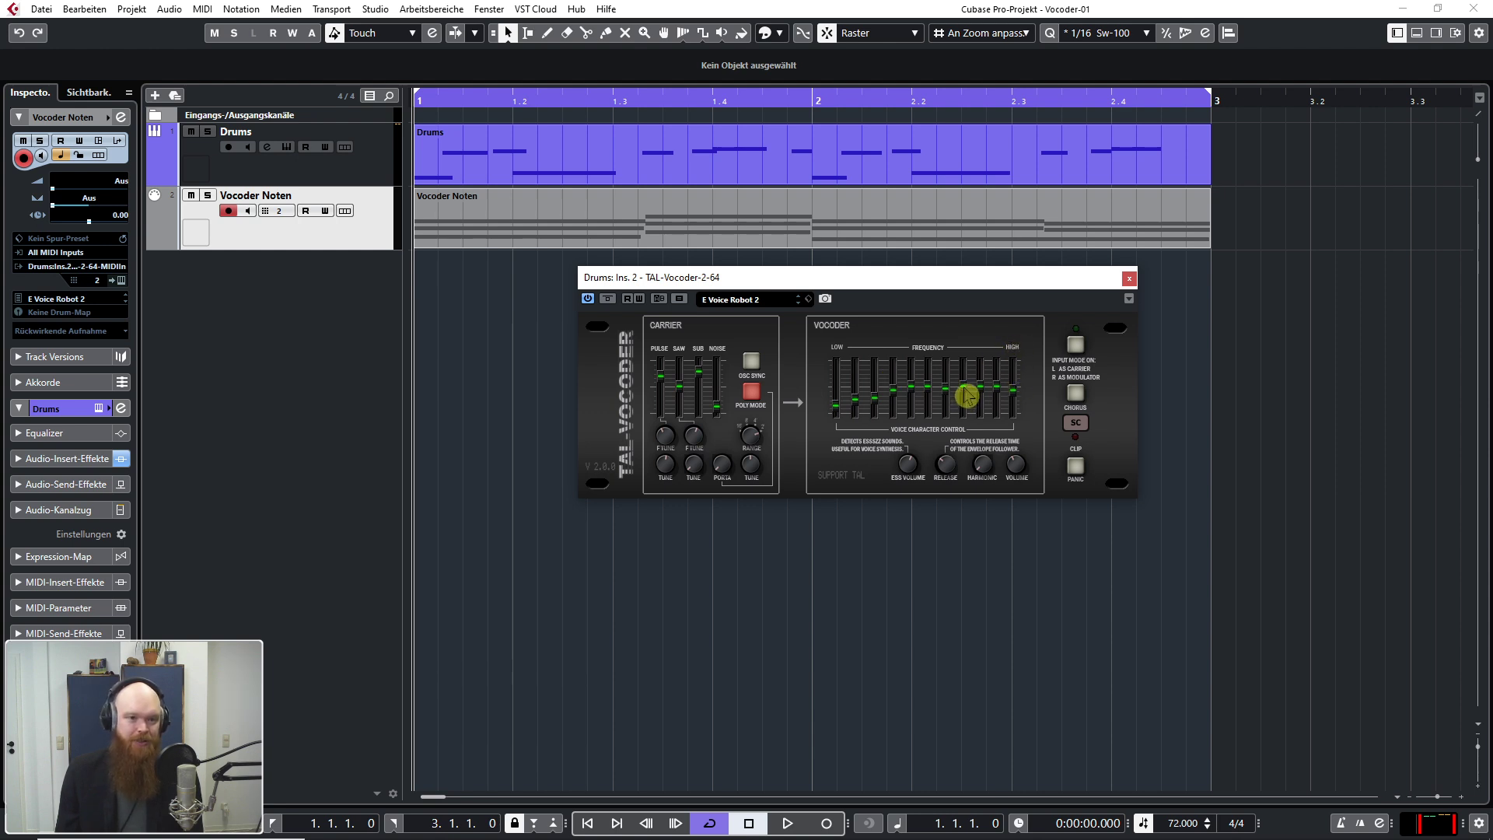
Step: Lower the vocoder's highest frequency bands and turn on Chorus while the loop plays
key("space")
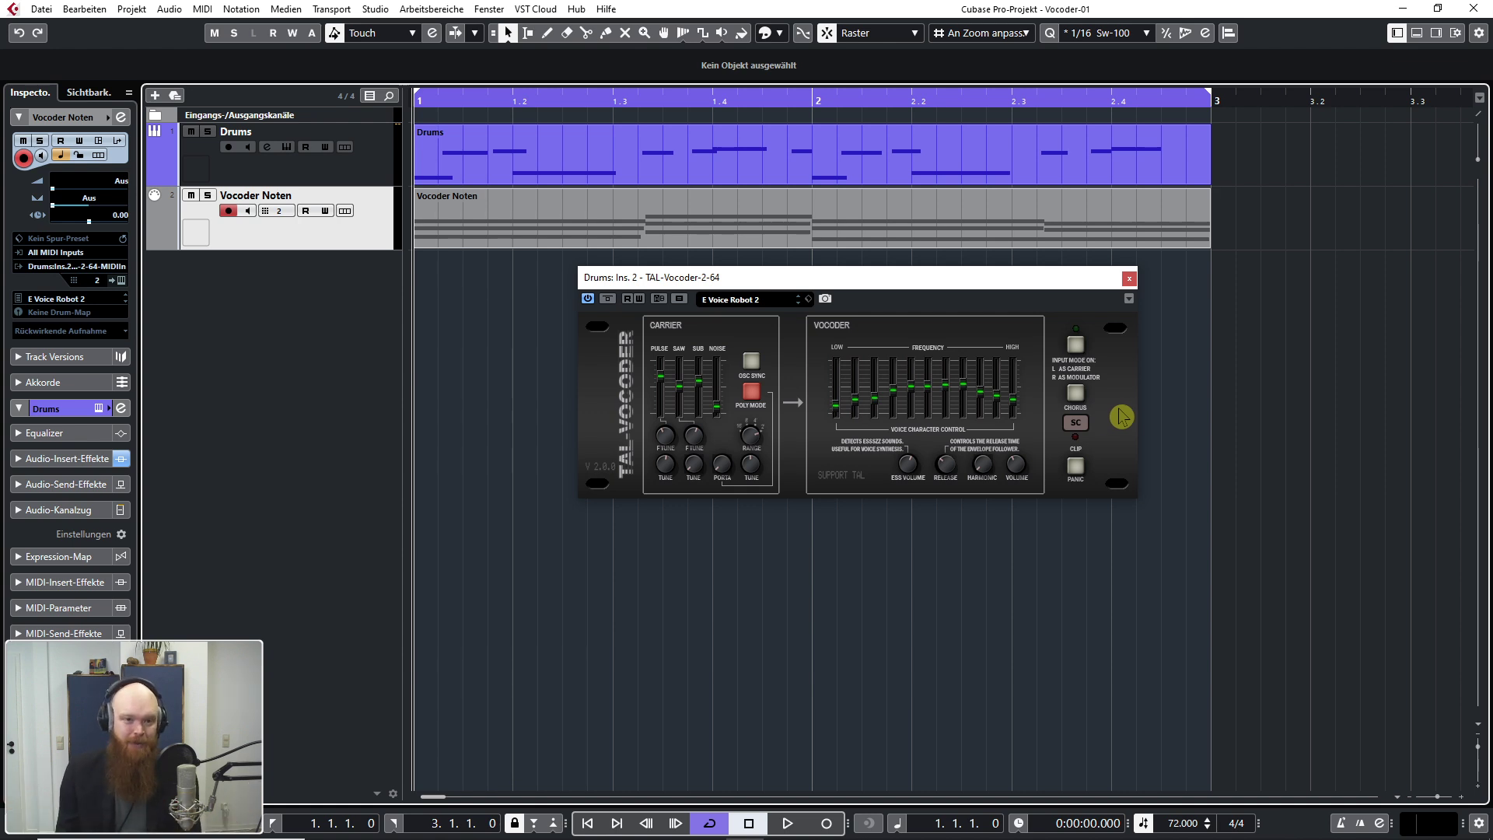
key("space")
left_click(1075, 392)
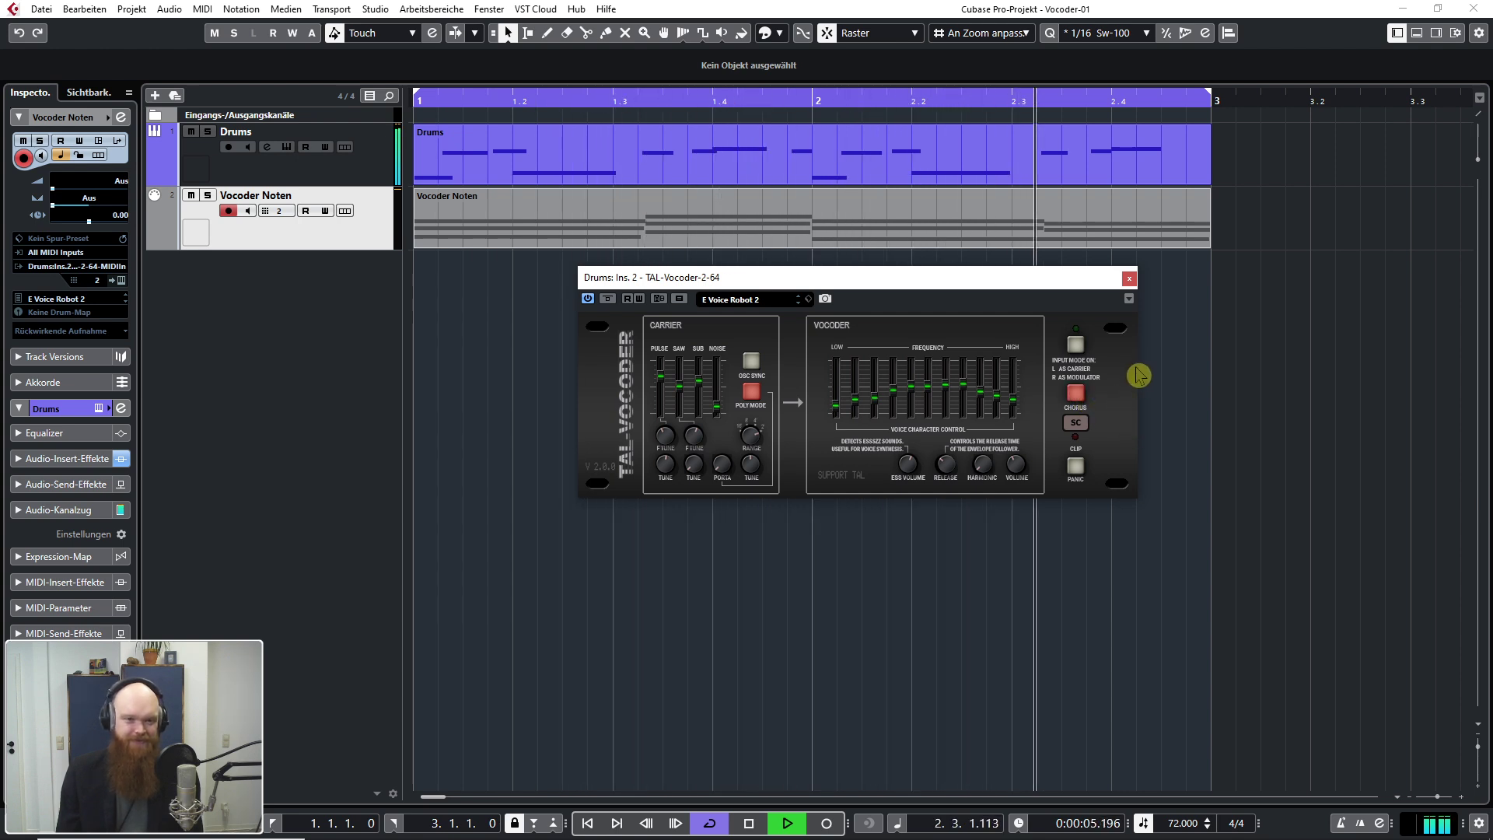
key("space")
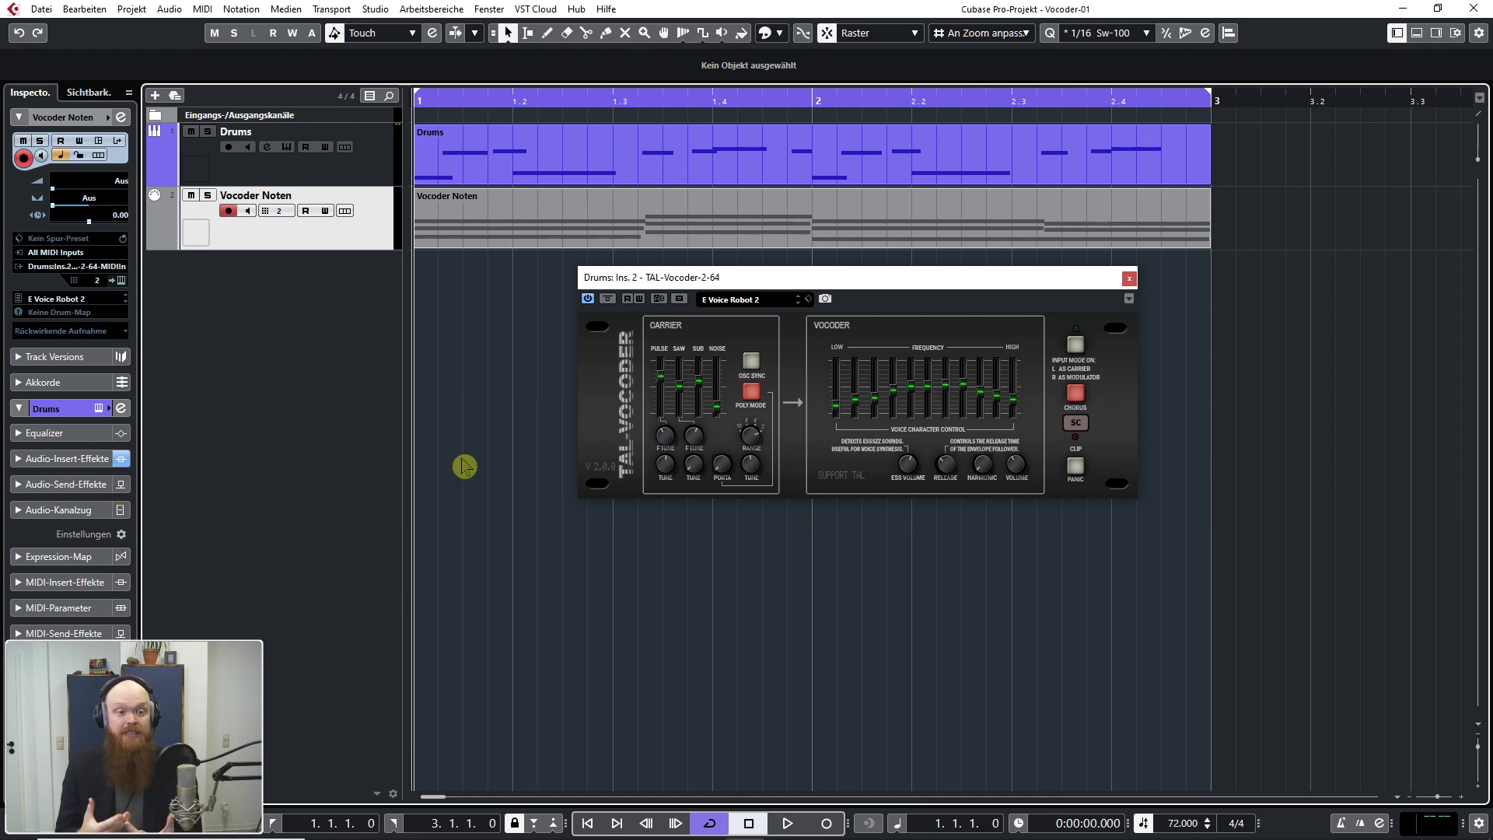
Step: Load the Raum reverb as the first insert on the Drums channel, ahead of TAL-Vocoder, with both plug-in windows side by side
left_click(266, 148)
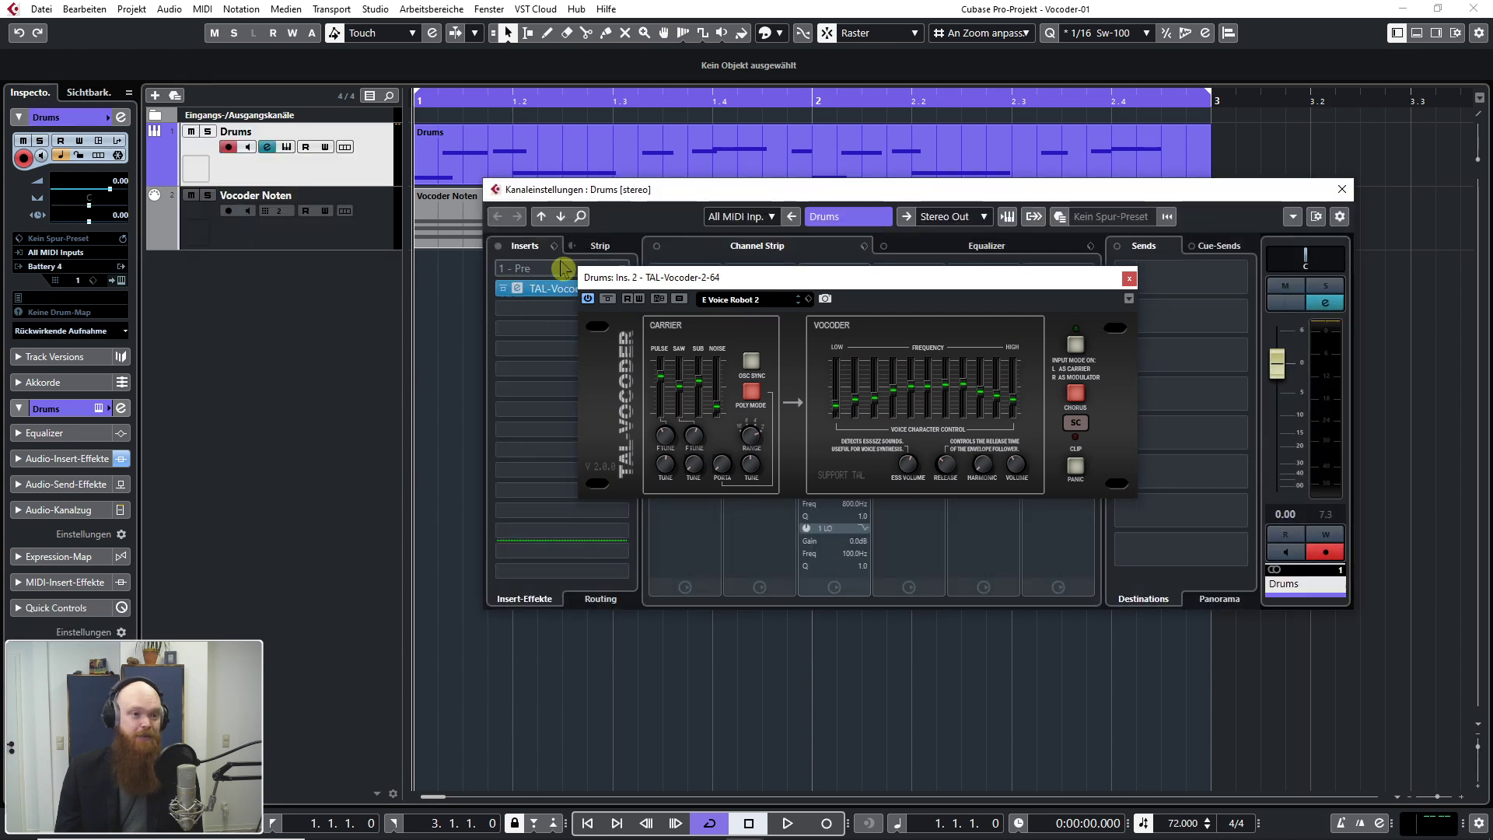
left_click_drag(781, 294, 911, 429)
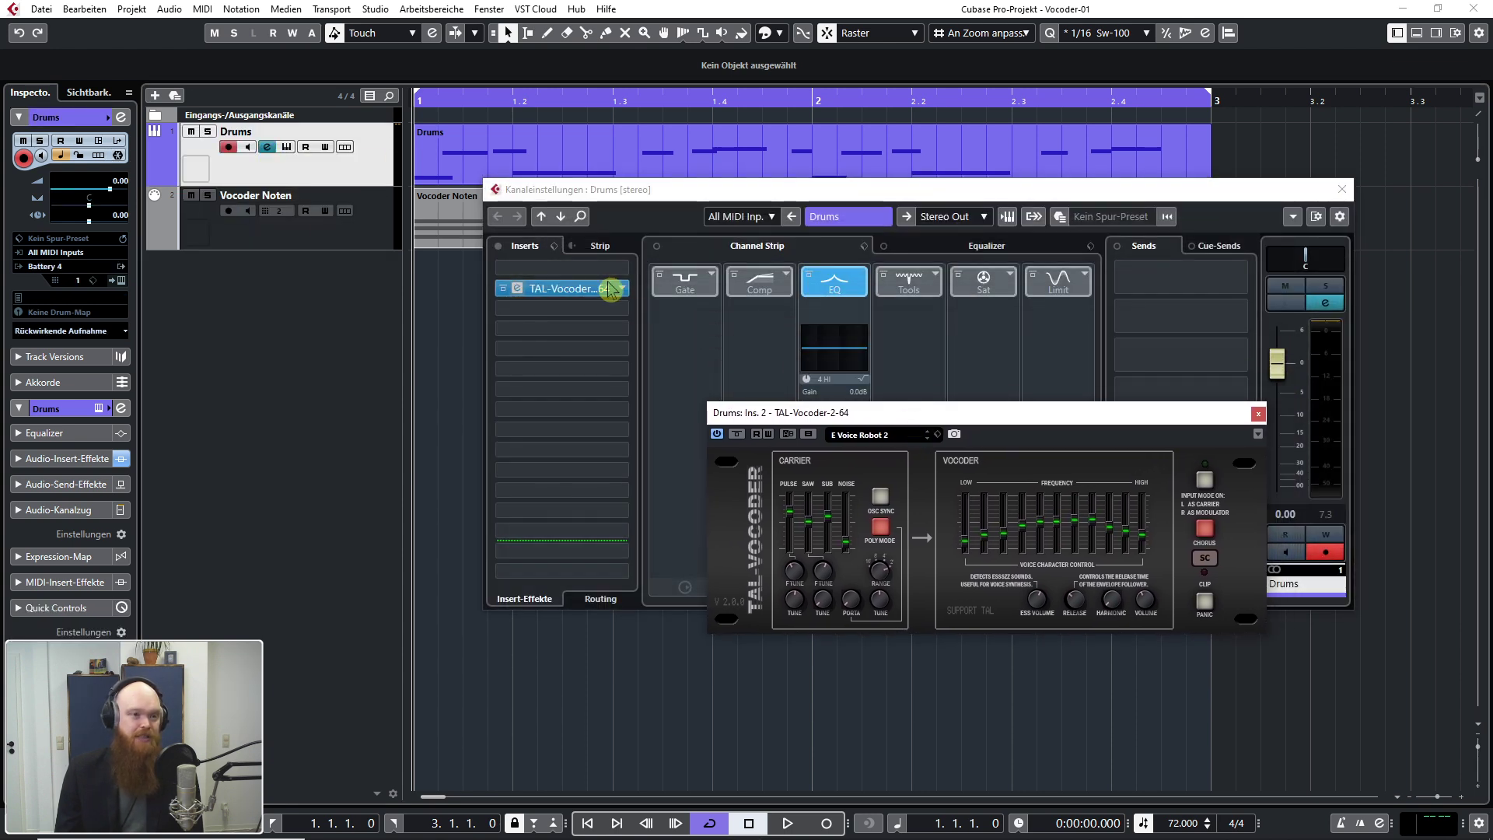
left_click(624, 274)
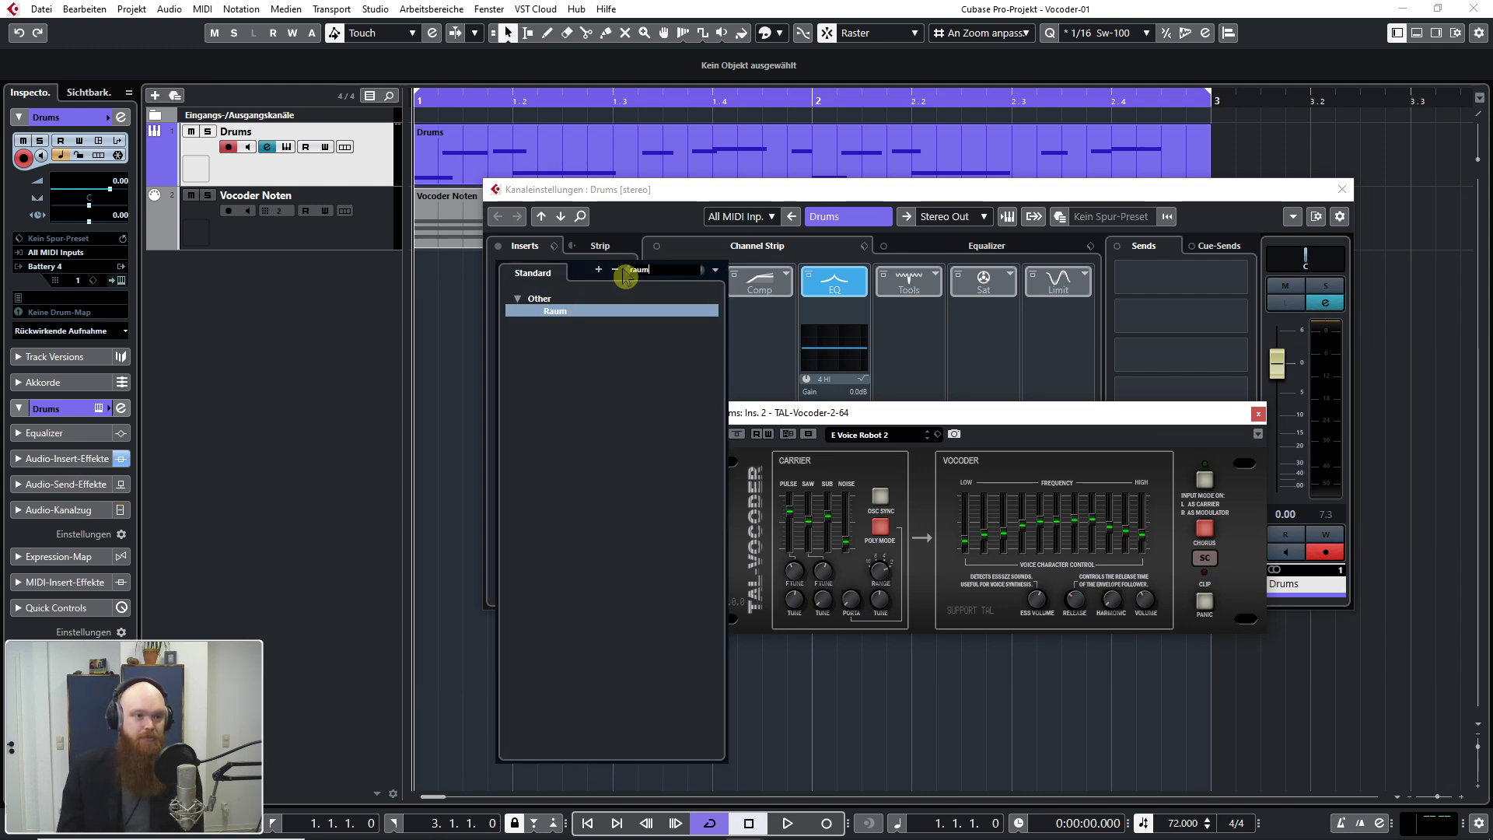
left_click(555, 311)
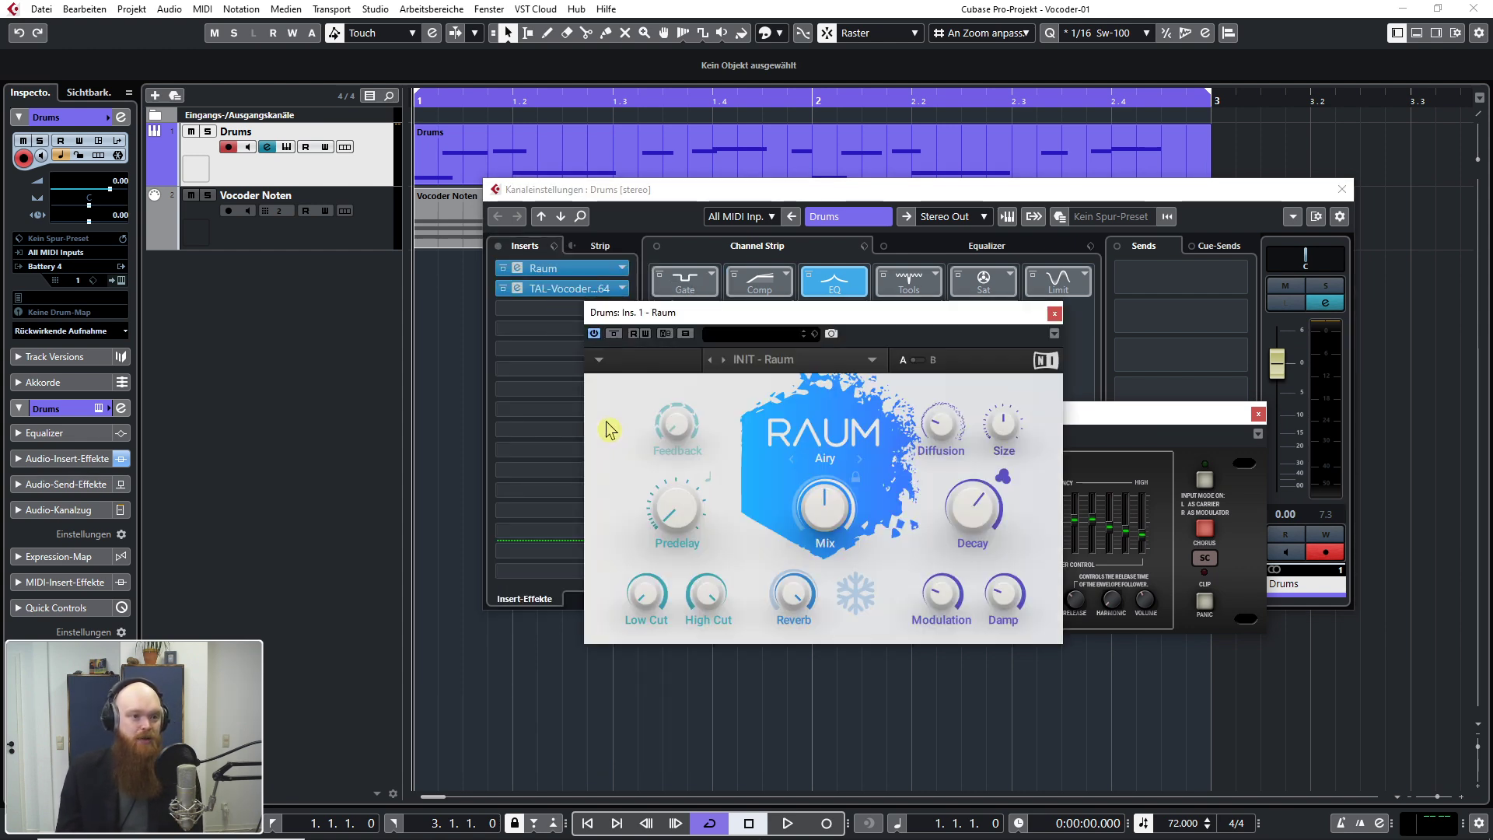
left_click_drag(845, 376, 461, 375)
Step: Load Raum's Arcadia Dream Hall preset from the Large factory presets and reduce the reverb mix during playback
left_click(490, 355)
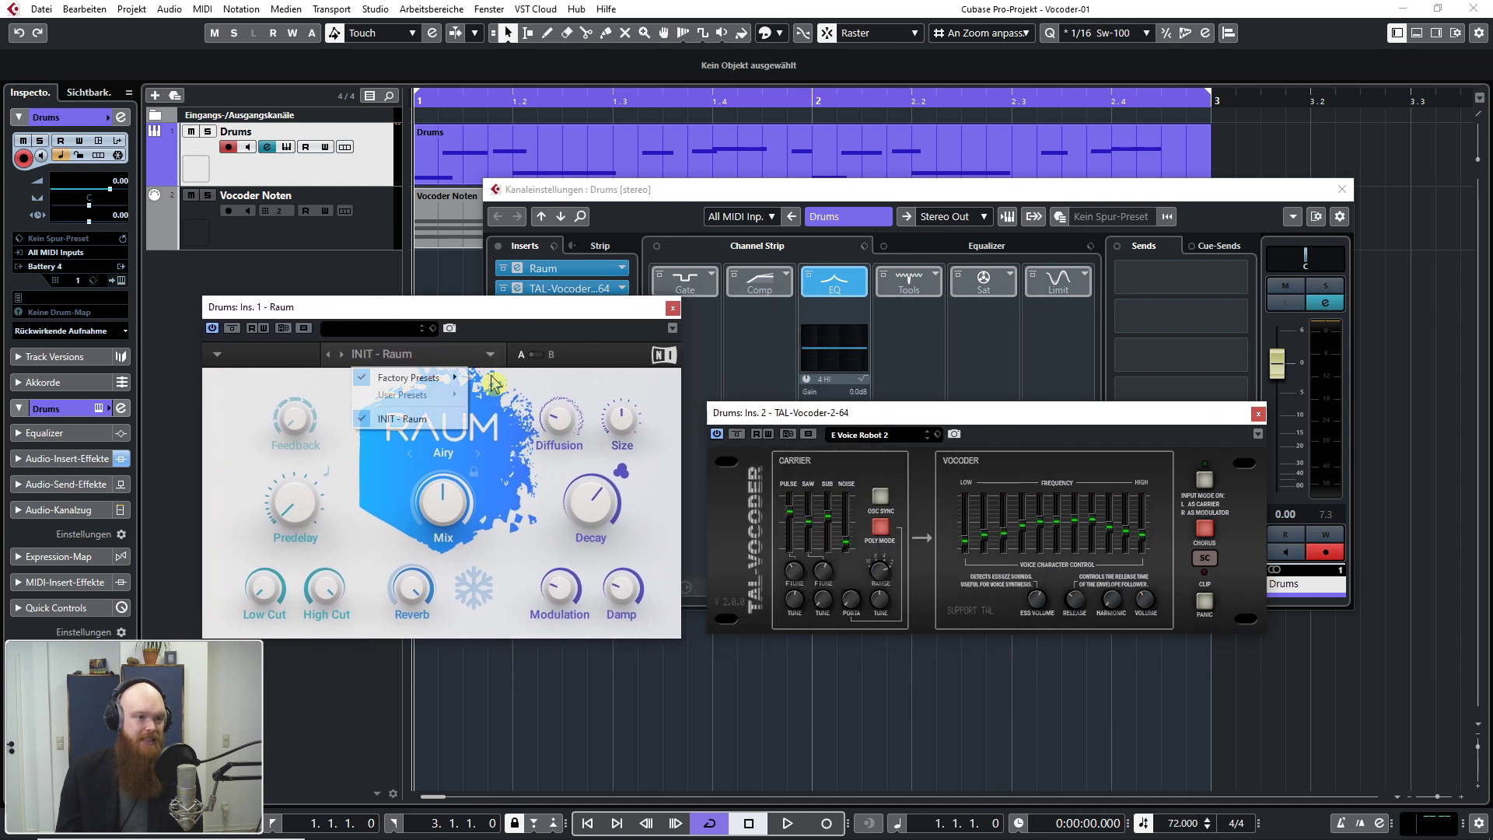
mouse_move(437, 379)
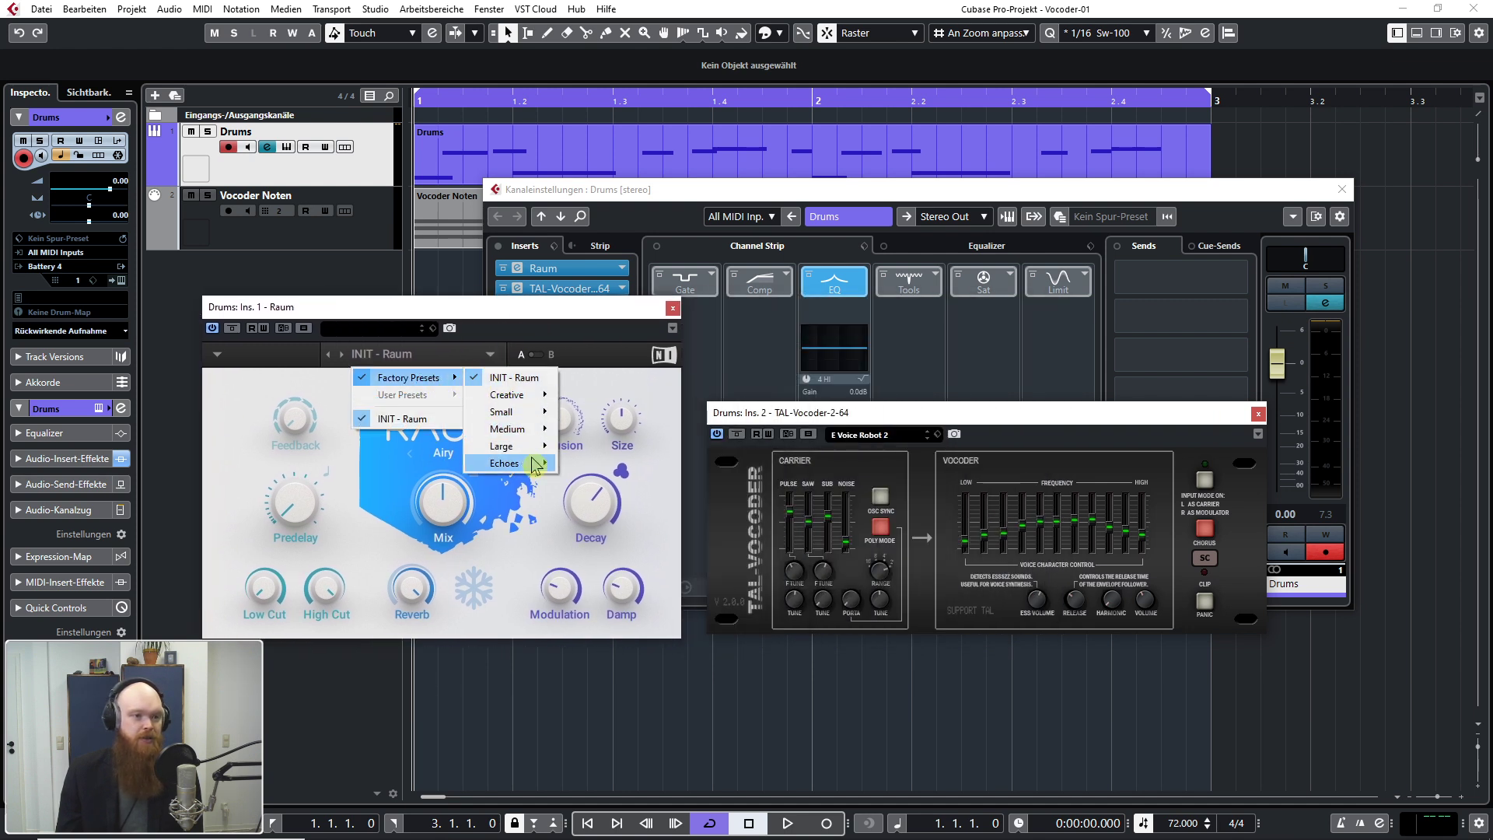
mouse_move(515, 447)
left_click(591, 457)
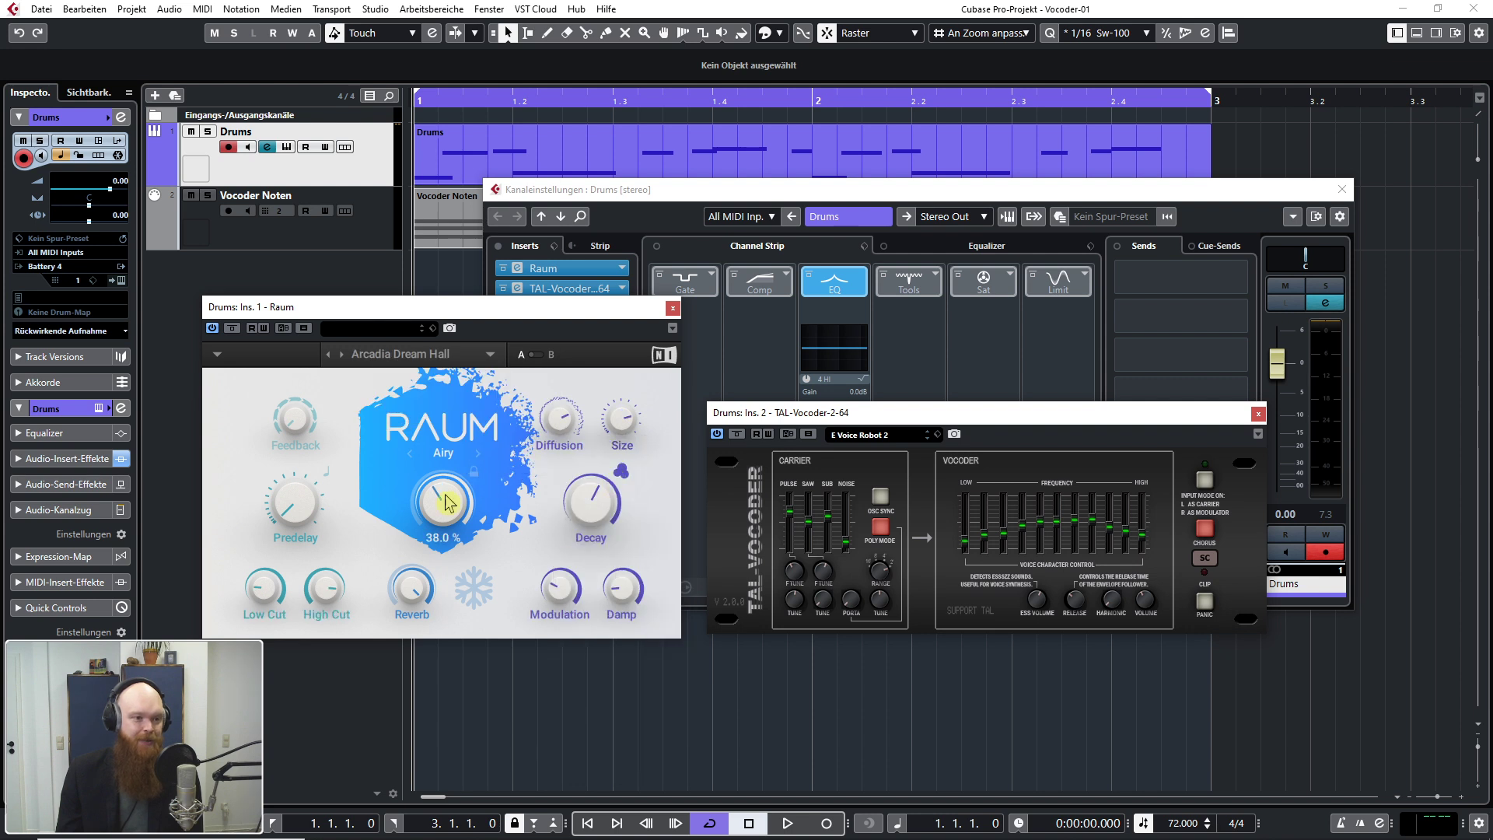
key("space")
left_click_drag(449, 514, 448, 546)
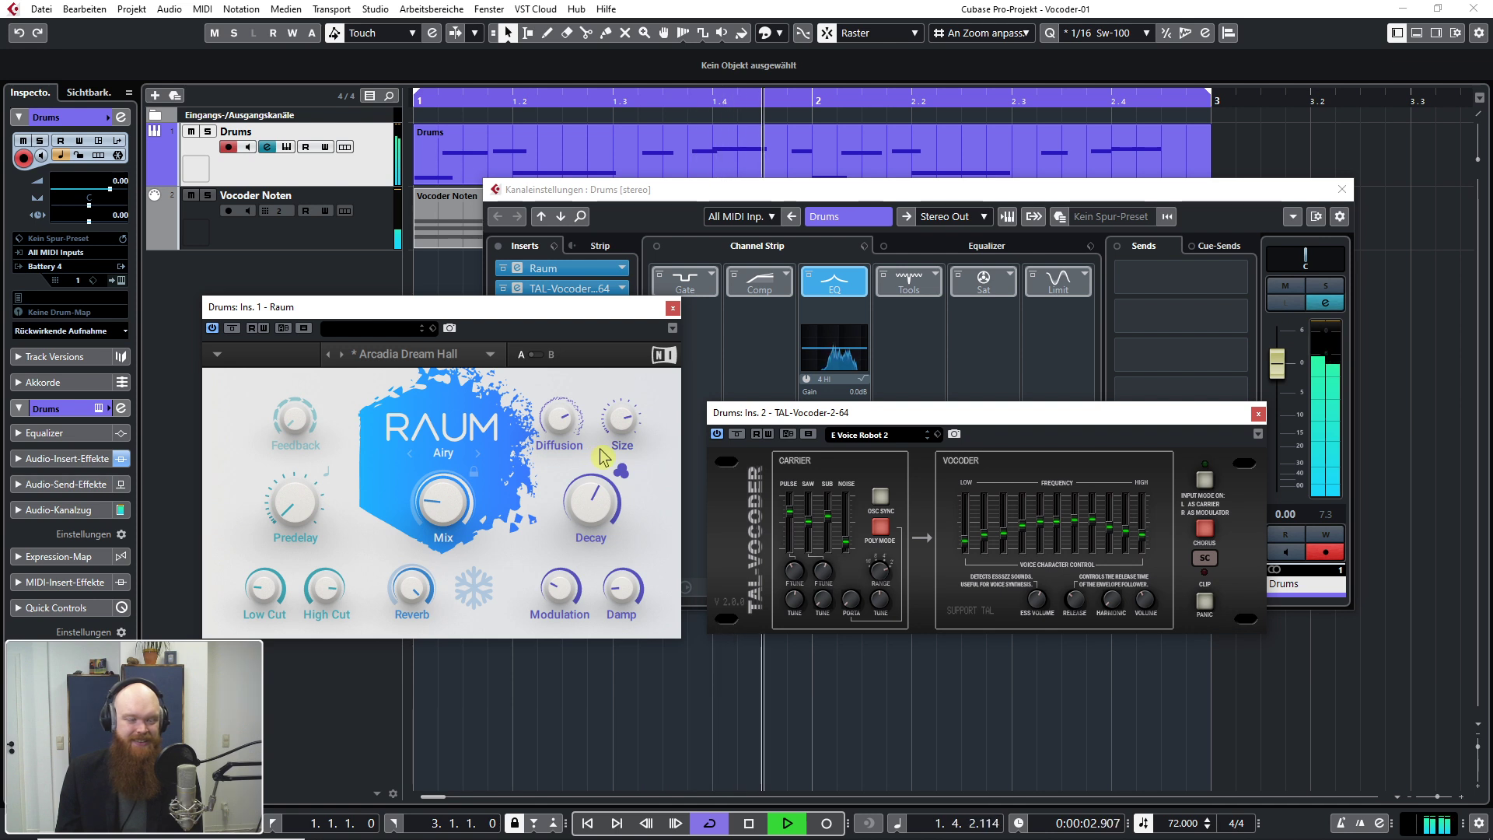
Step: Stop playback, select the Vocoder Noten track, and close the Drums channel settings along with the TAL-Vocoder and Raum windows
key("space")
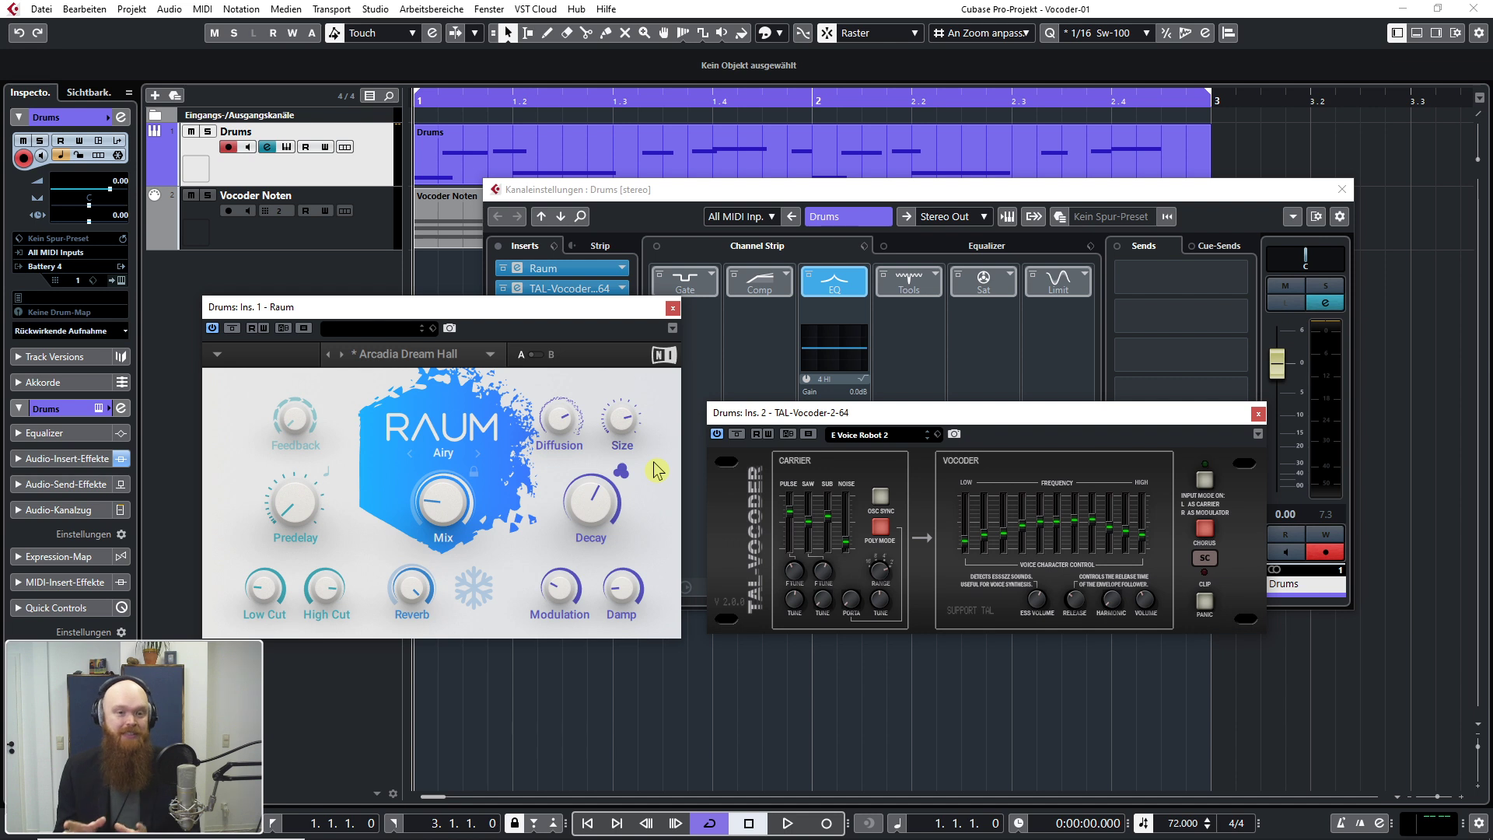
left_click(378, 179)
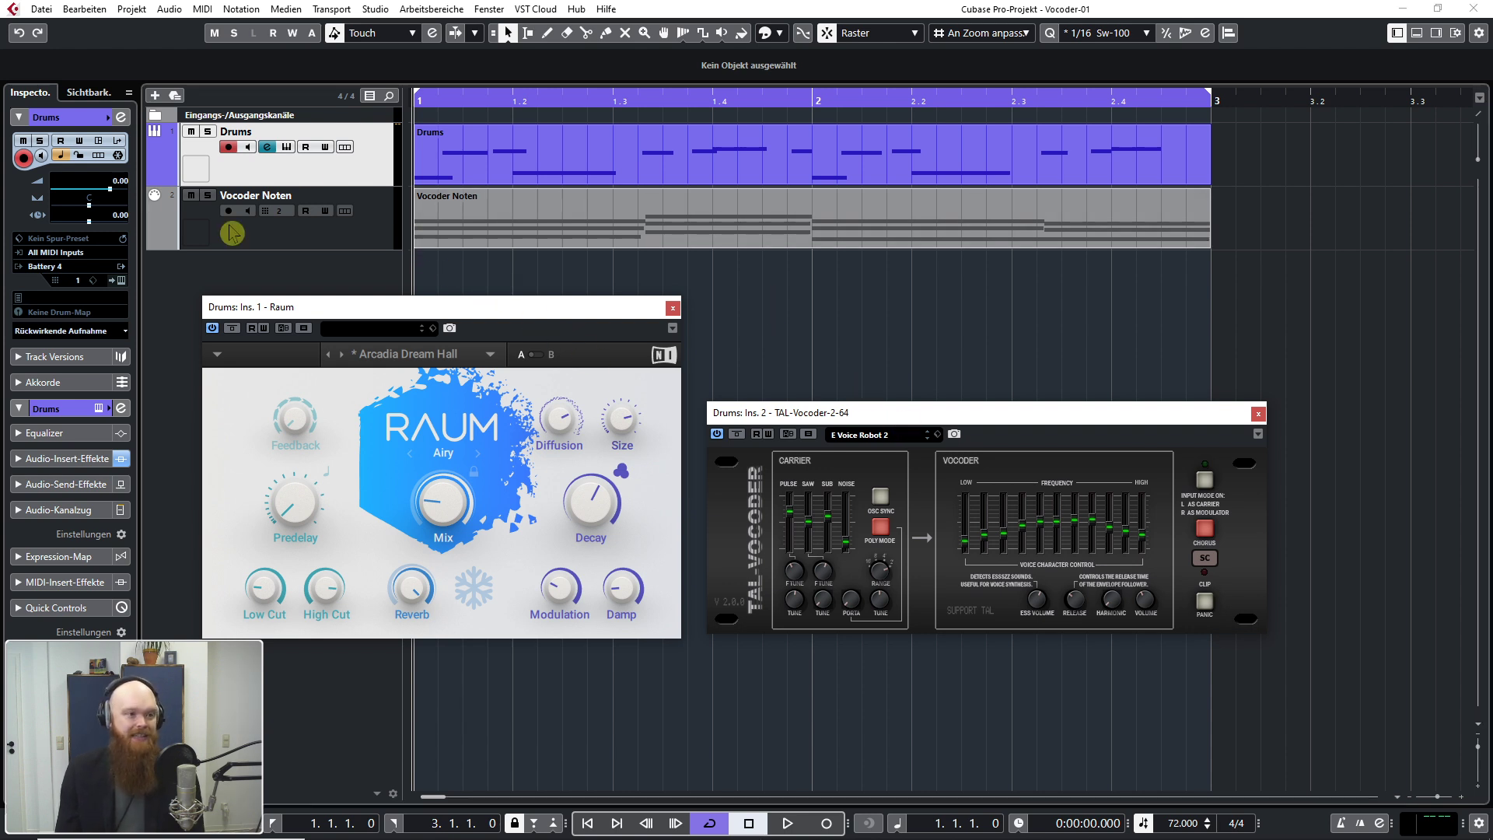
left_click(302, 250)
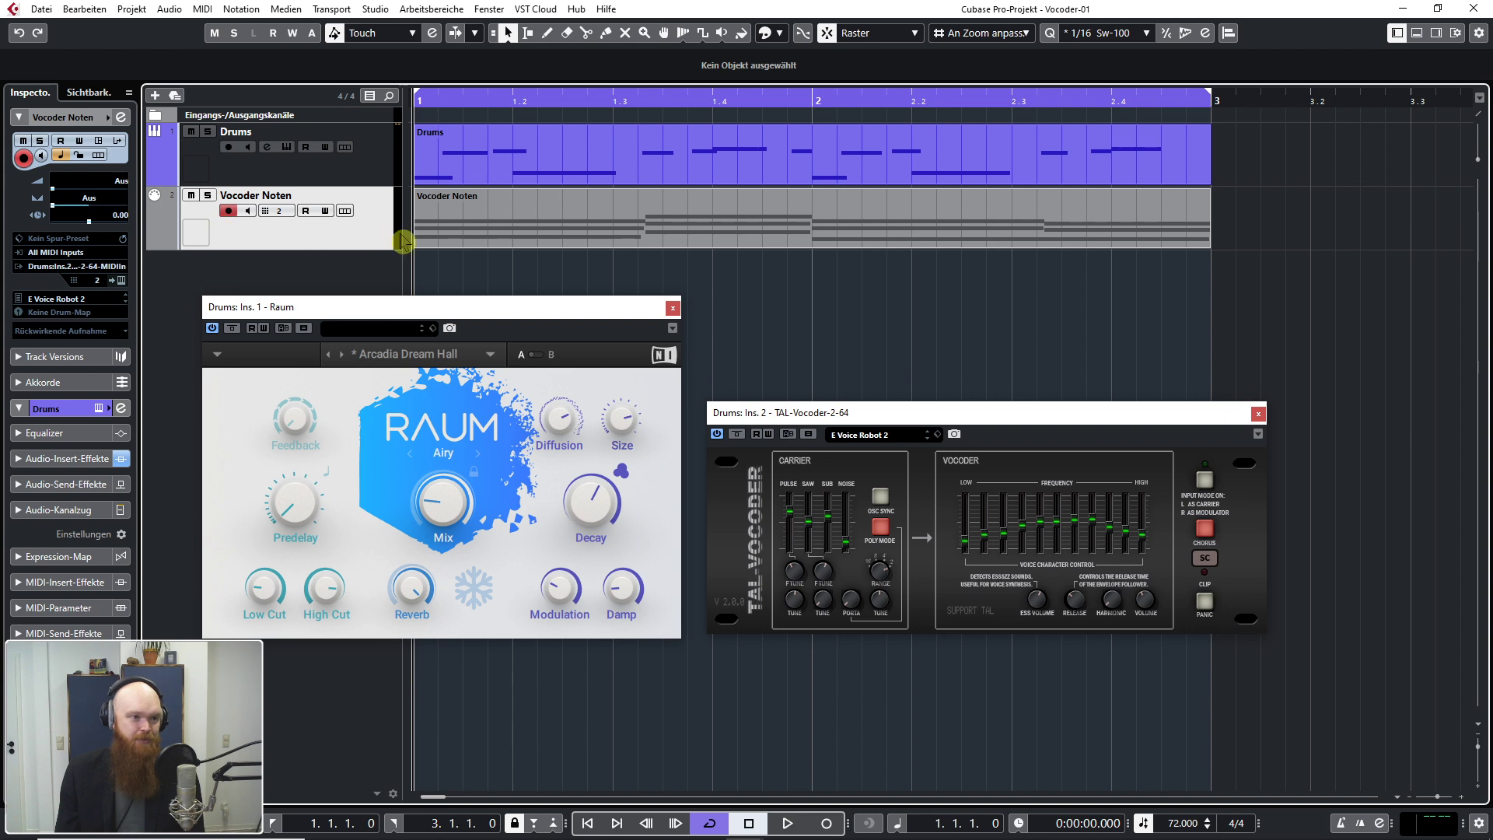
left_click(568, 245)
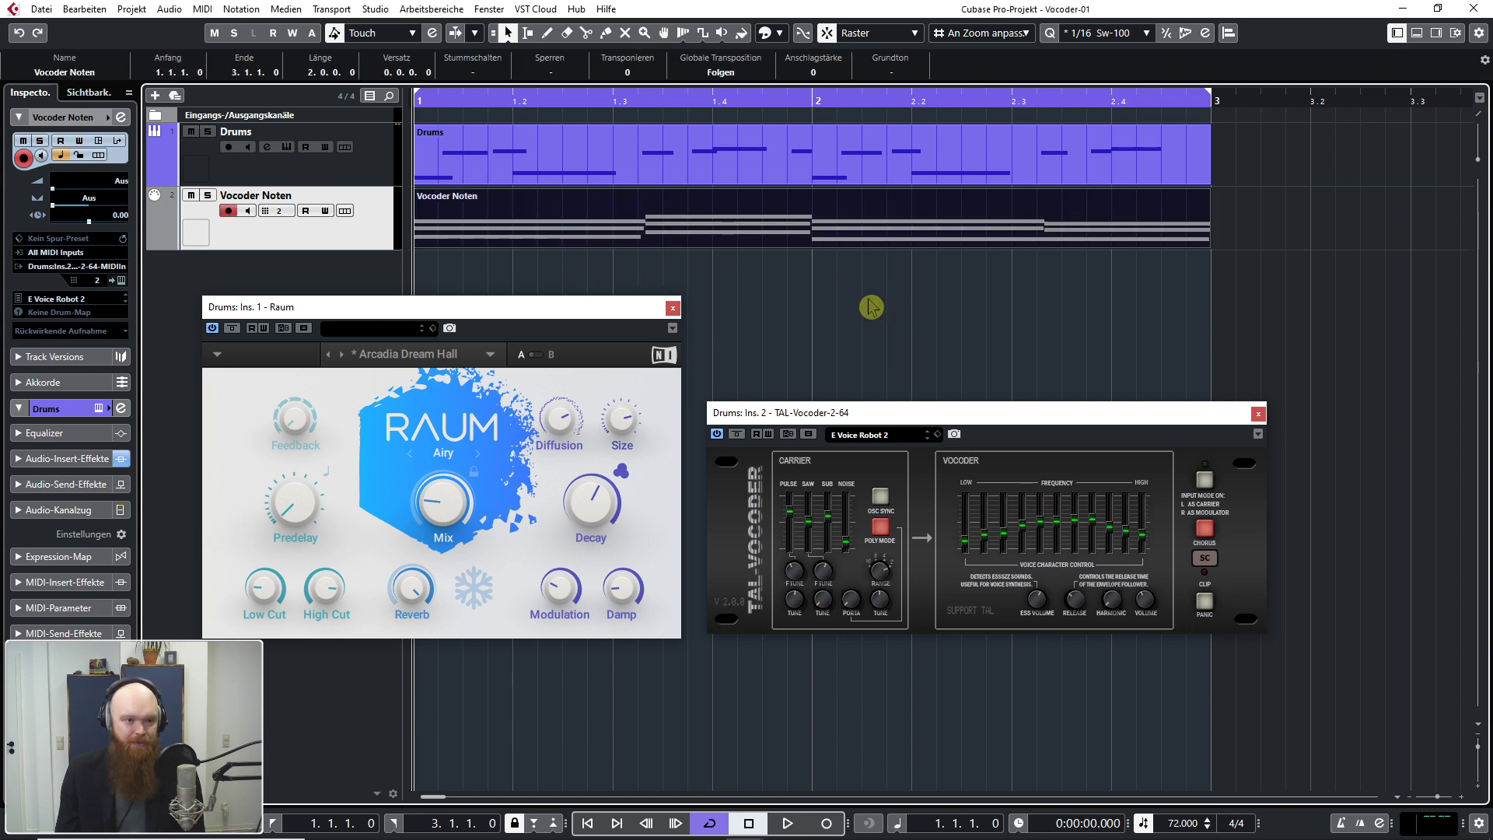
left_click(748, 283)
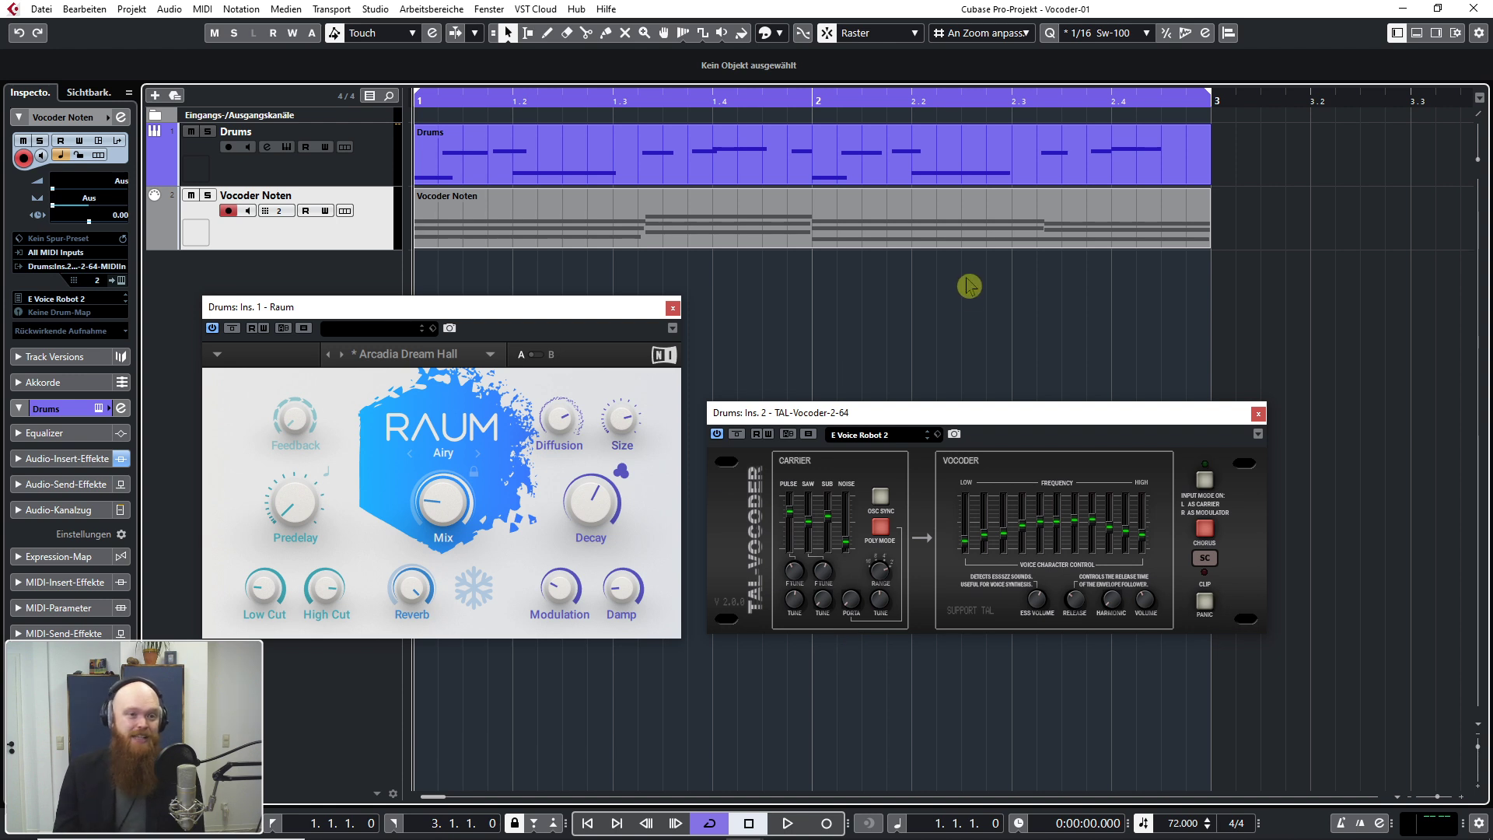
left_click(947, 178)
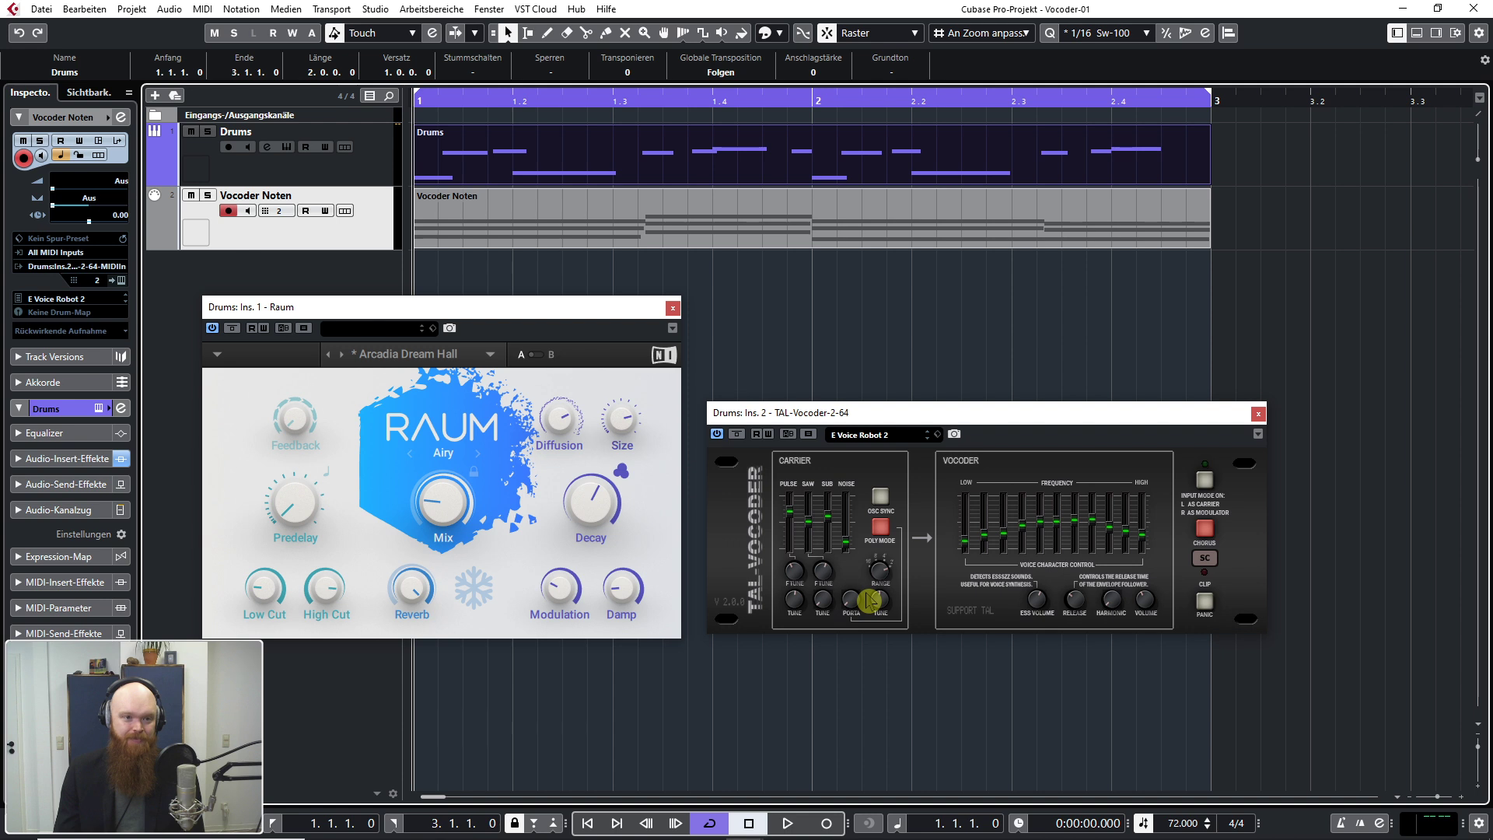
left_click_drag(1050, 434, 1040, 362)
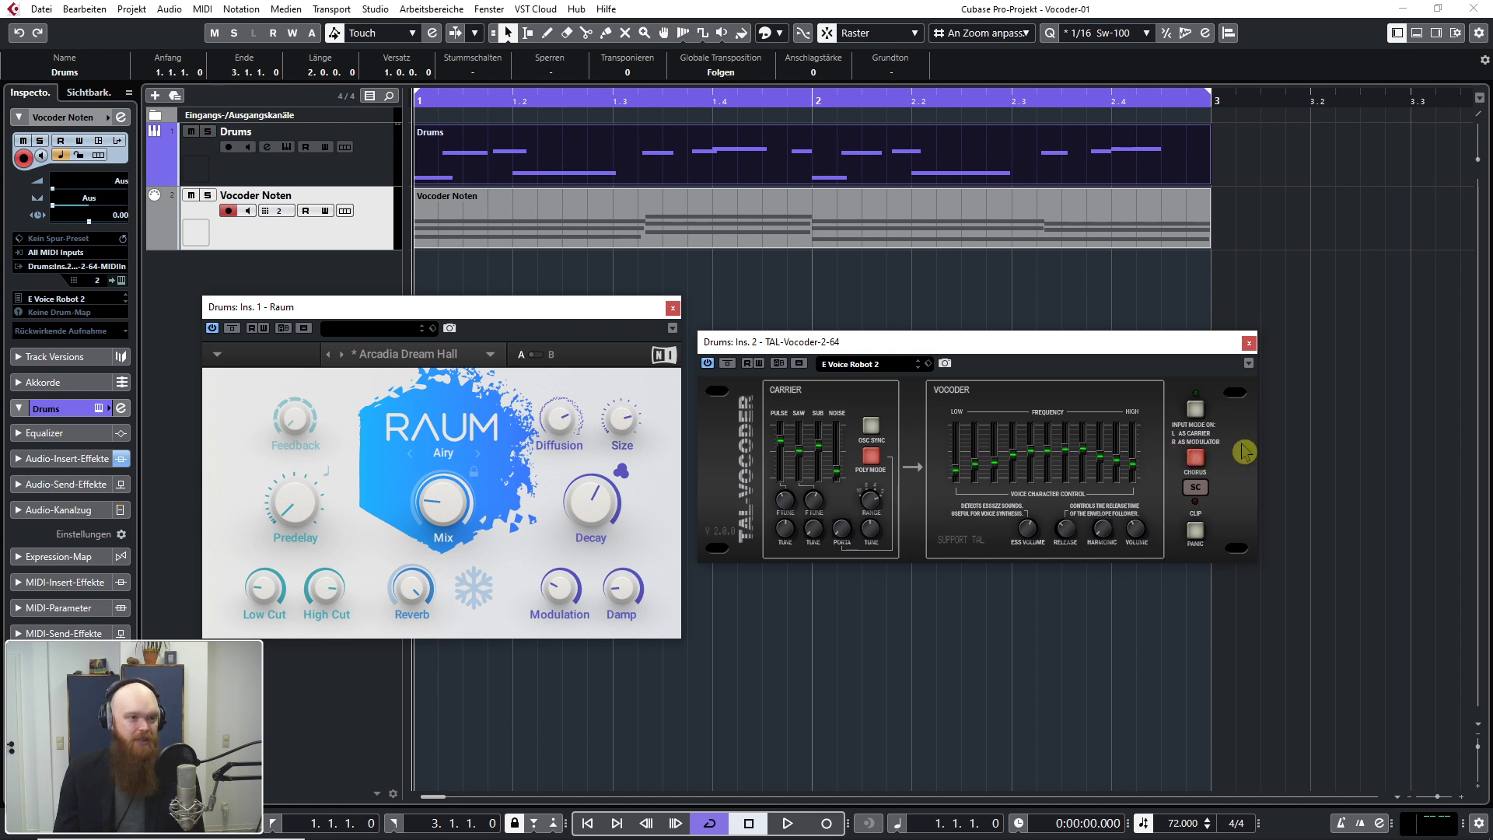
left_click(1249, 344)
left_click(672, 308)
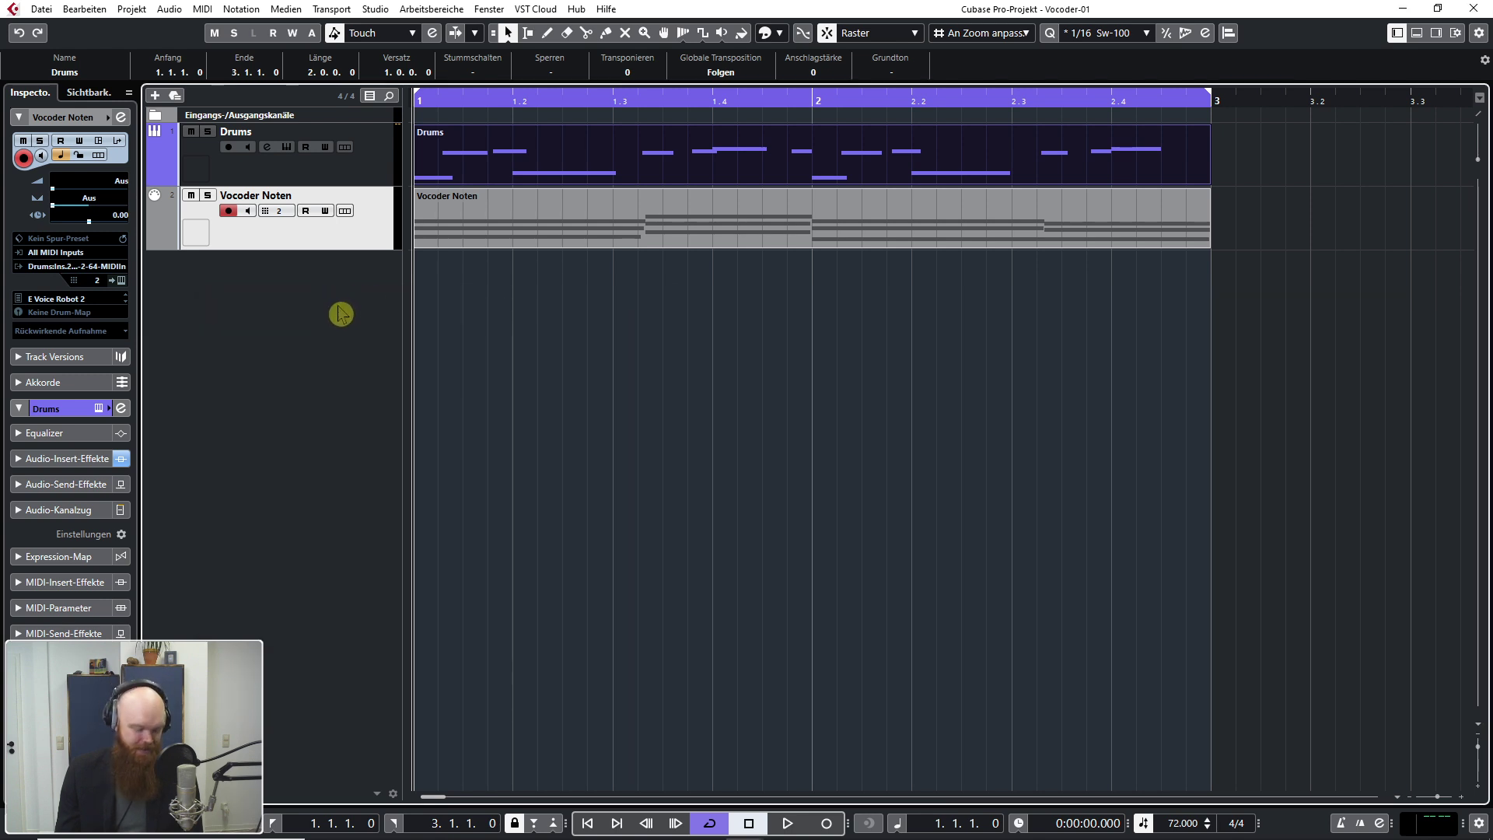
Step: Add an instrument track with Kontakt below Vocoder Noten and load the Mallet Flux instrument into it
double_click(336, 310)
left_click(1040, 279)
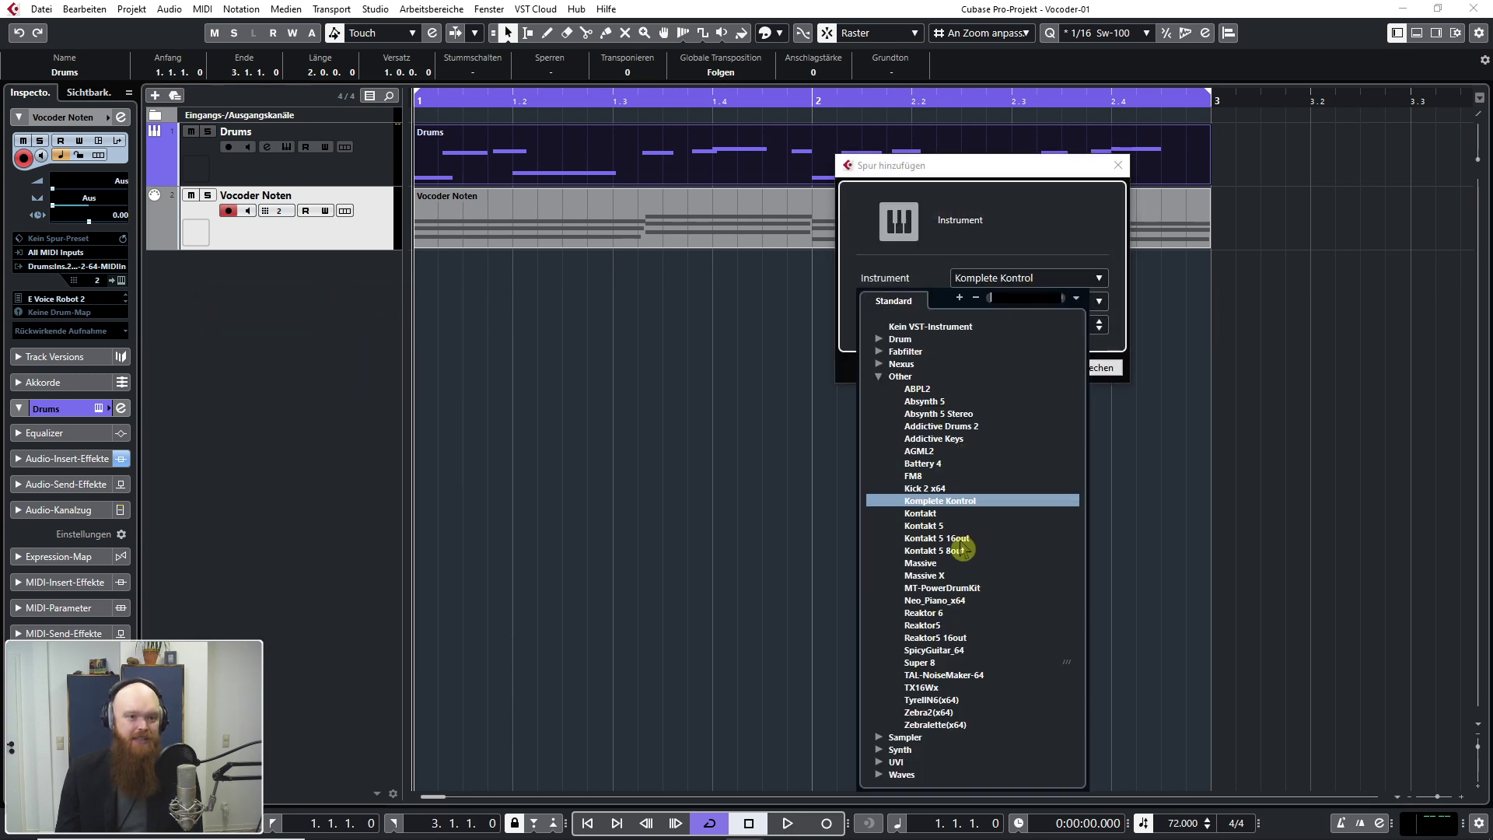
left_click(924, 526)
left_click(995, 372)
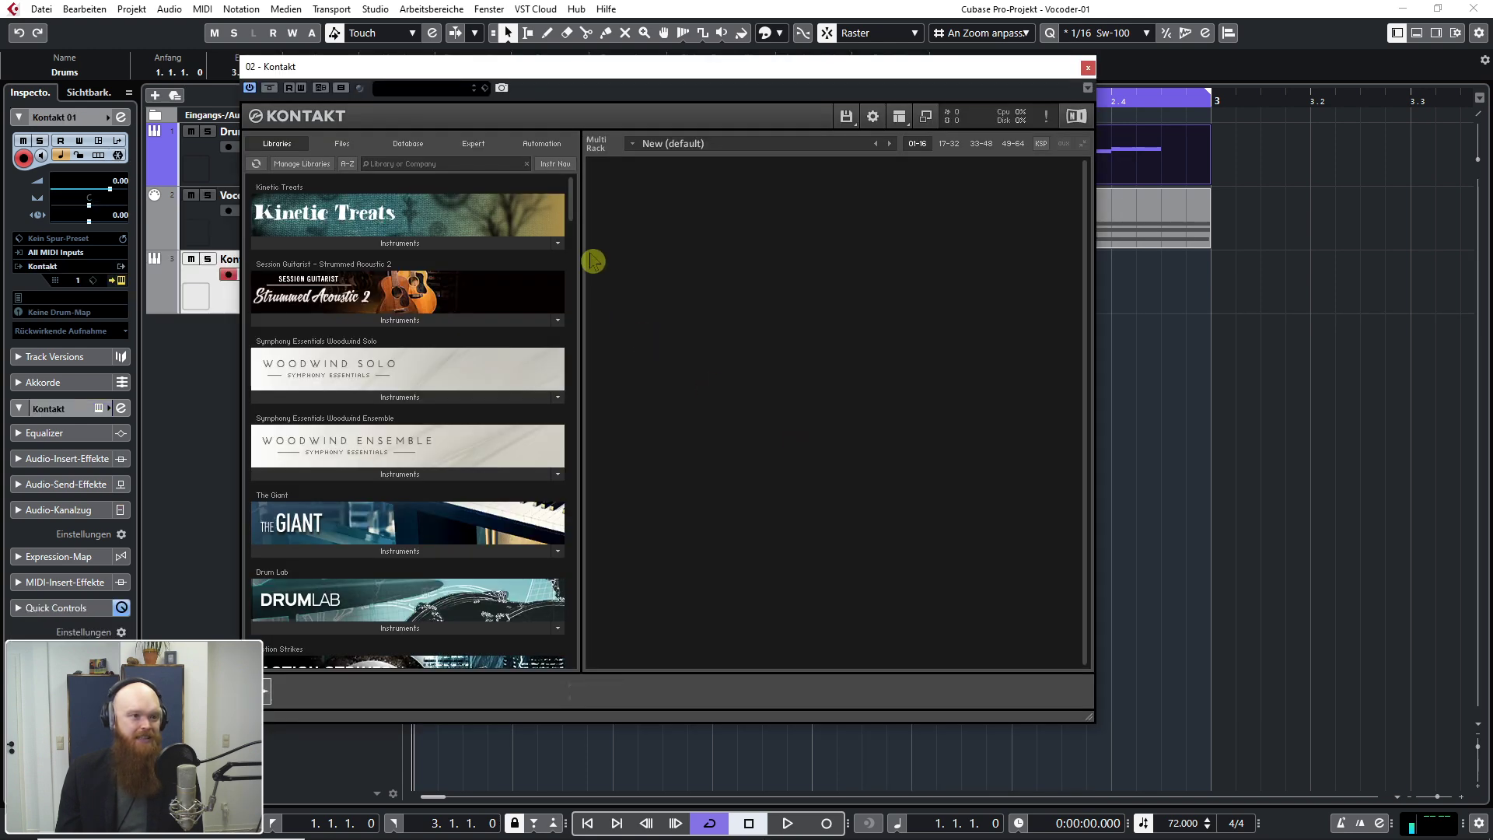
left_click_drag(572, 221, 571, 567)
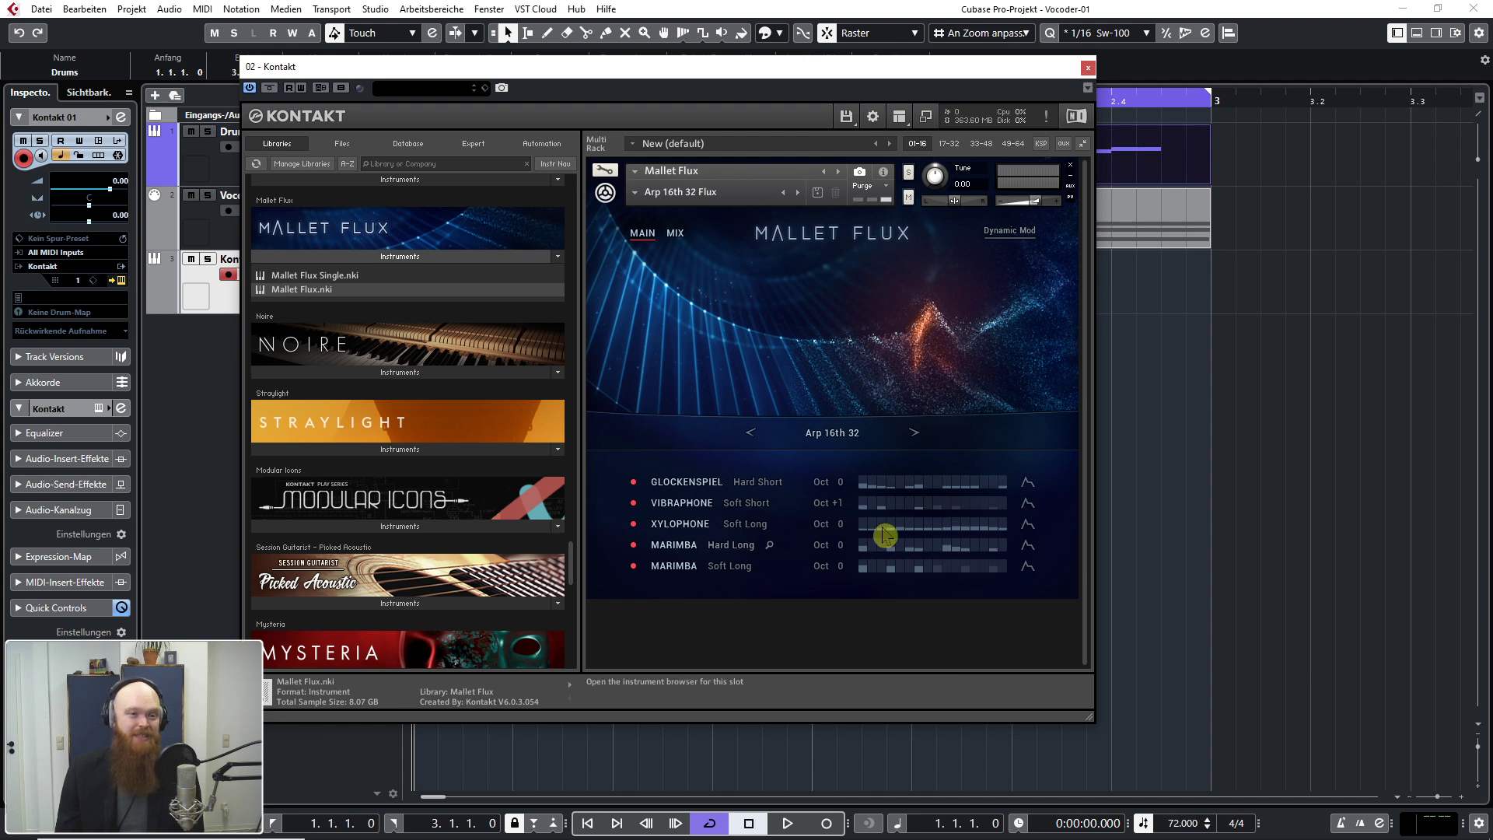
left_click(1089, 69)
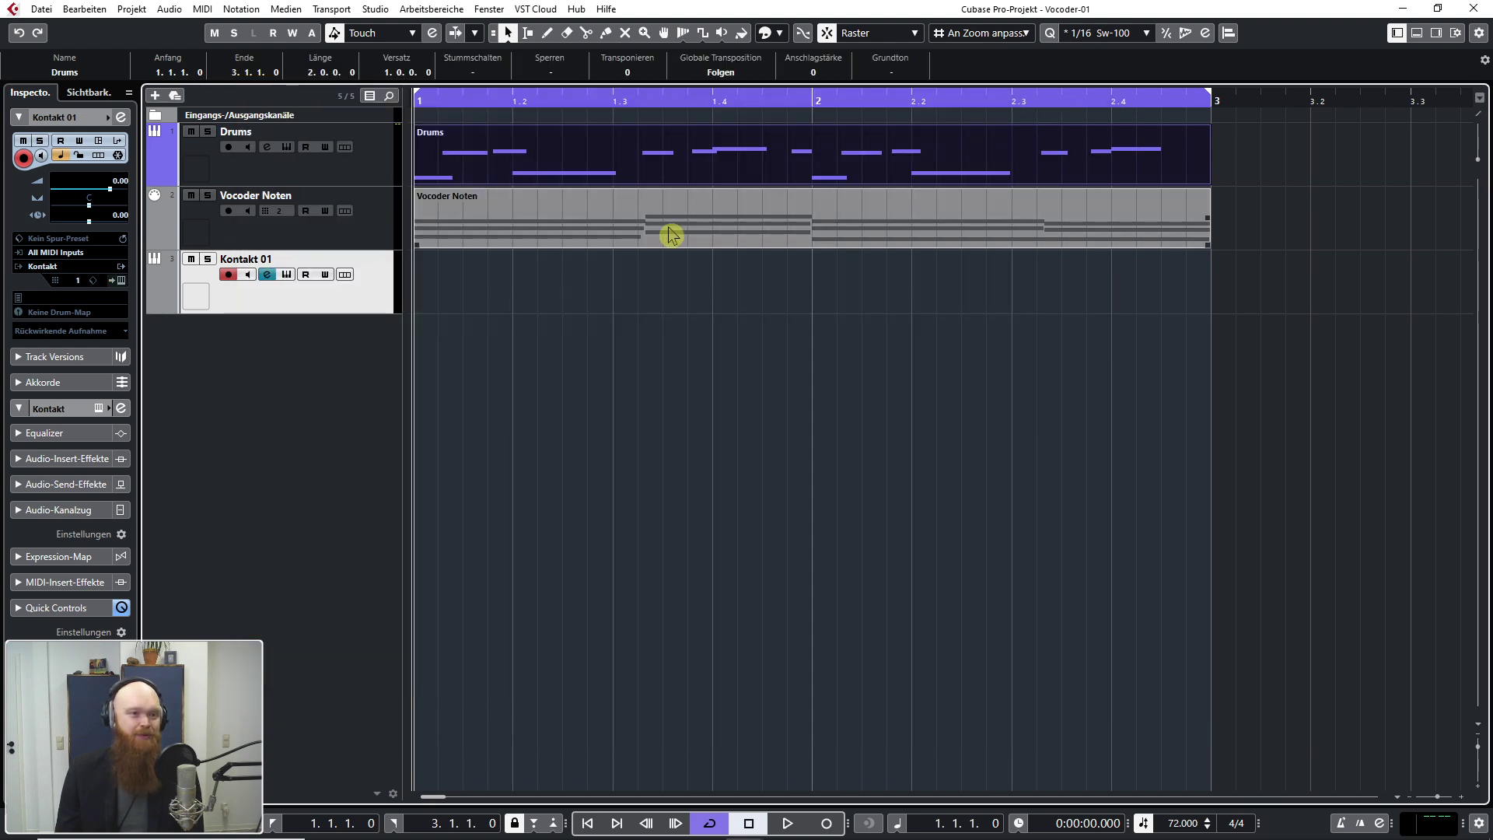
Step: Move the chord part from Vocoder Noten to the Kontakt 01 track and play it with Drums muted
left_click_drag(548, 232, 430, 270)
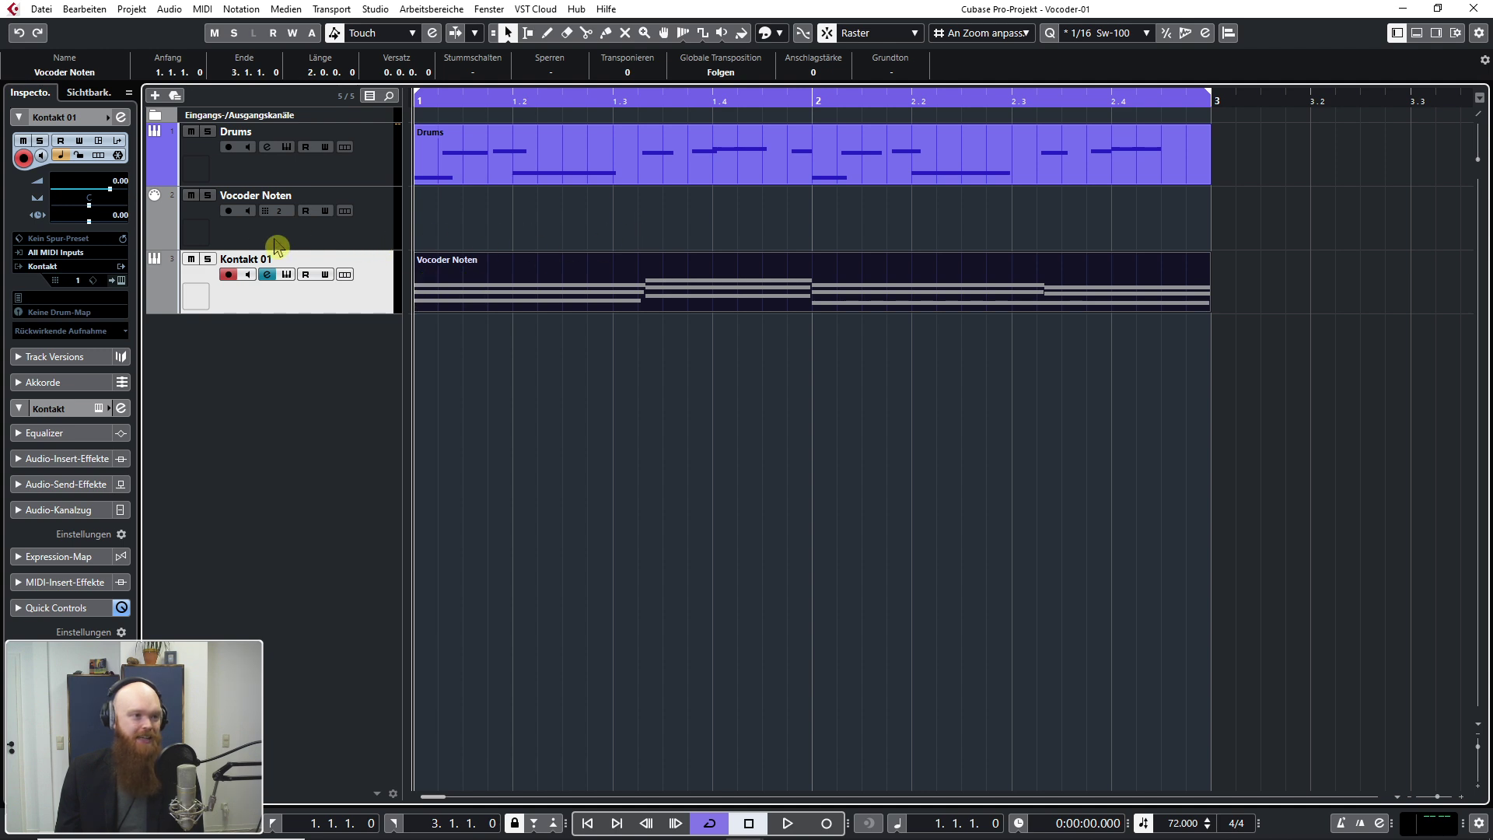
left_click(189, 134)
left_click(595, 382)
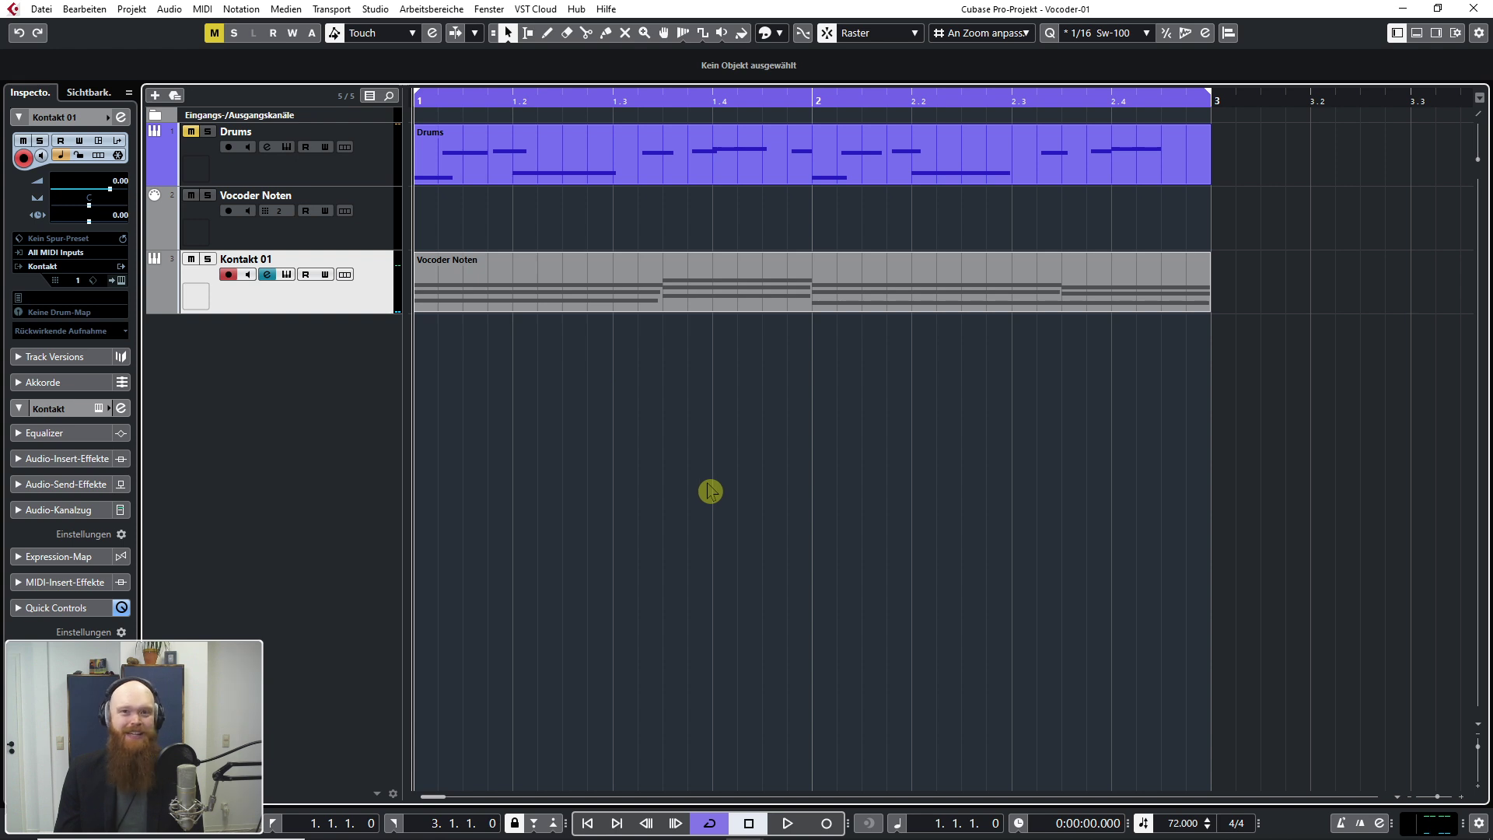
key("space")
Step: Rename the Kontakt 01 track as Mallet Flux, stop playback and unmute the Drums track
double_click(256, 259)
type("Mallet Flux")
key("Return")
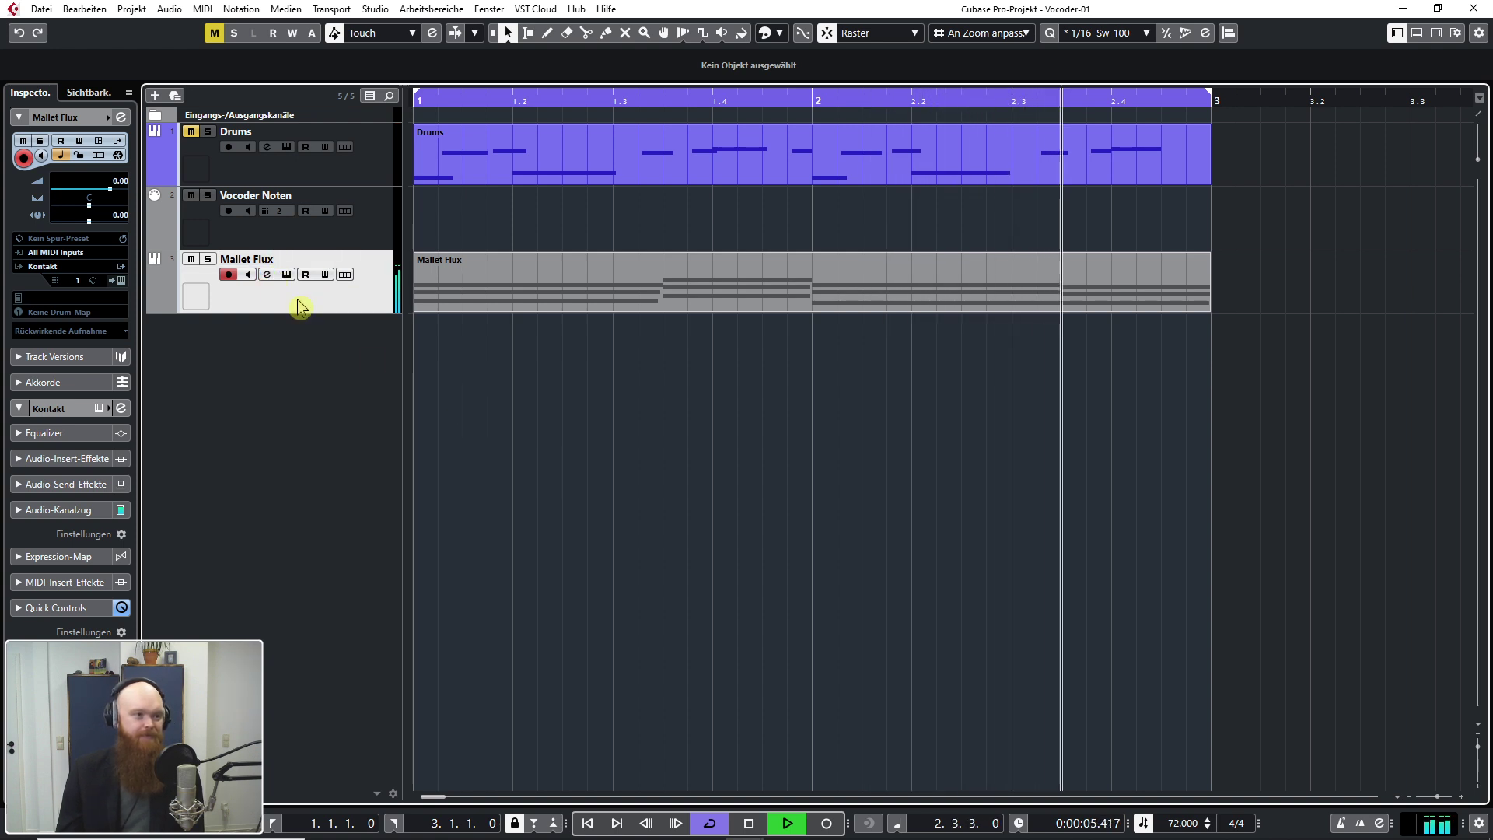
key("space")
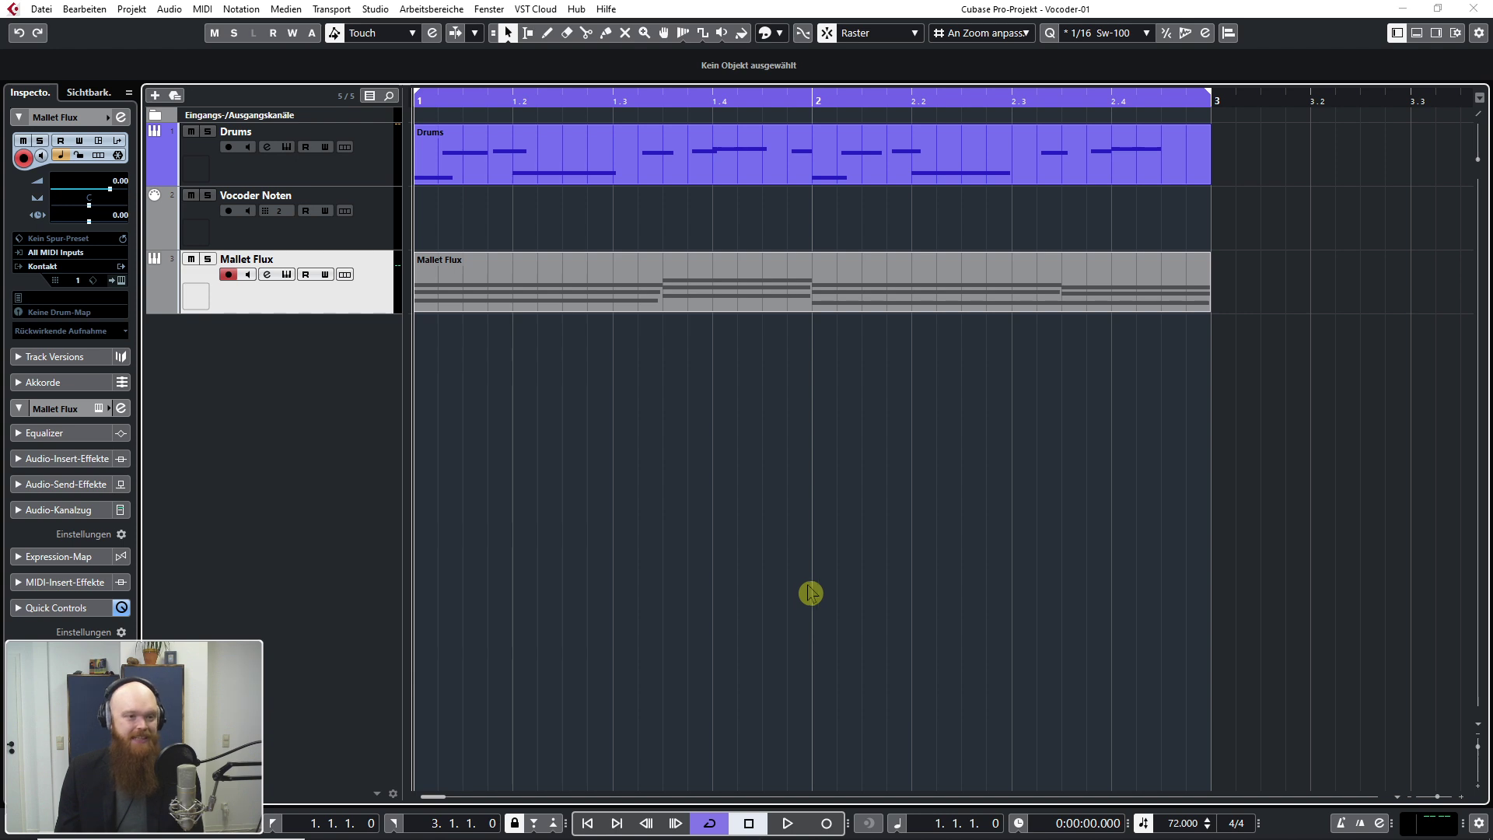
Step: Add a stereo group channel named Vocoder to the Drums and Mallet Flux channels in the MixConsole
key("F3")
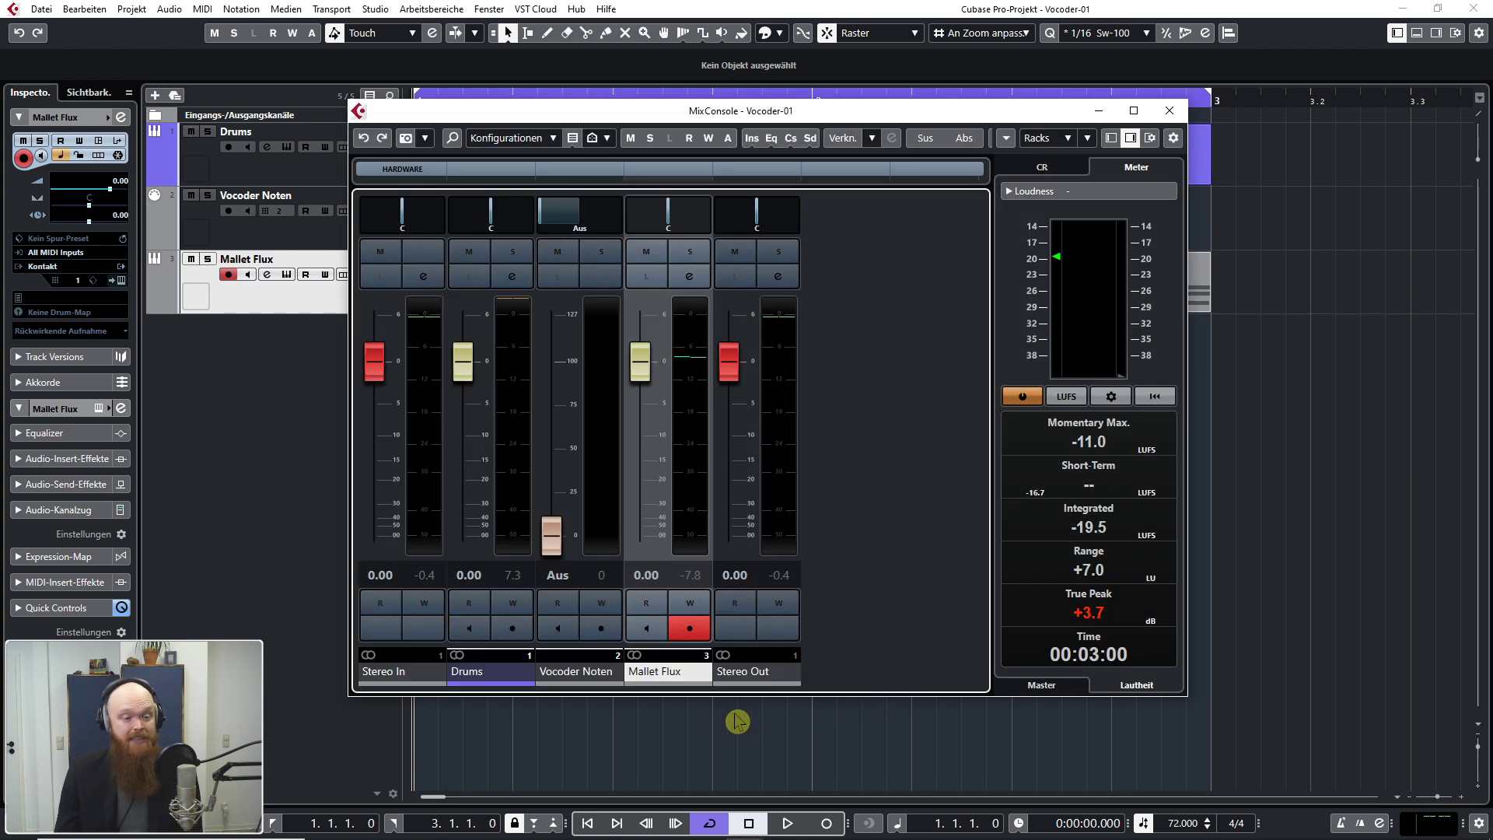
left_click(473, 677)
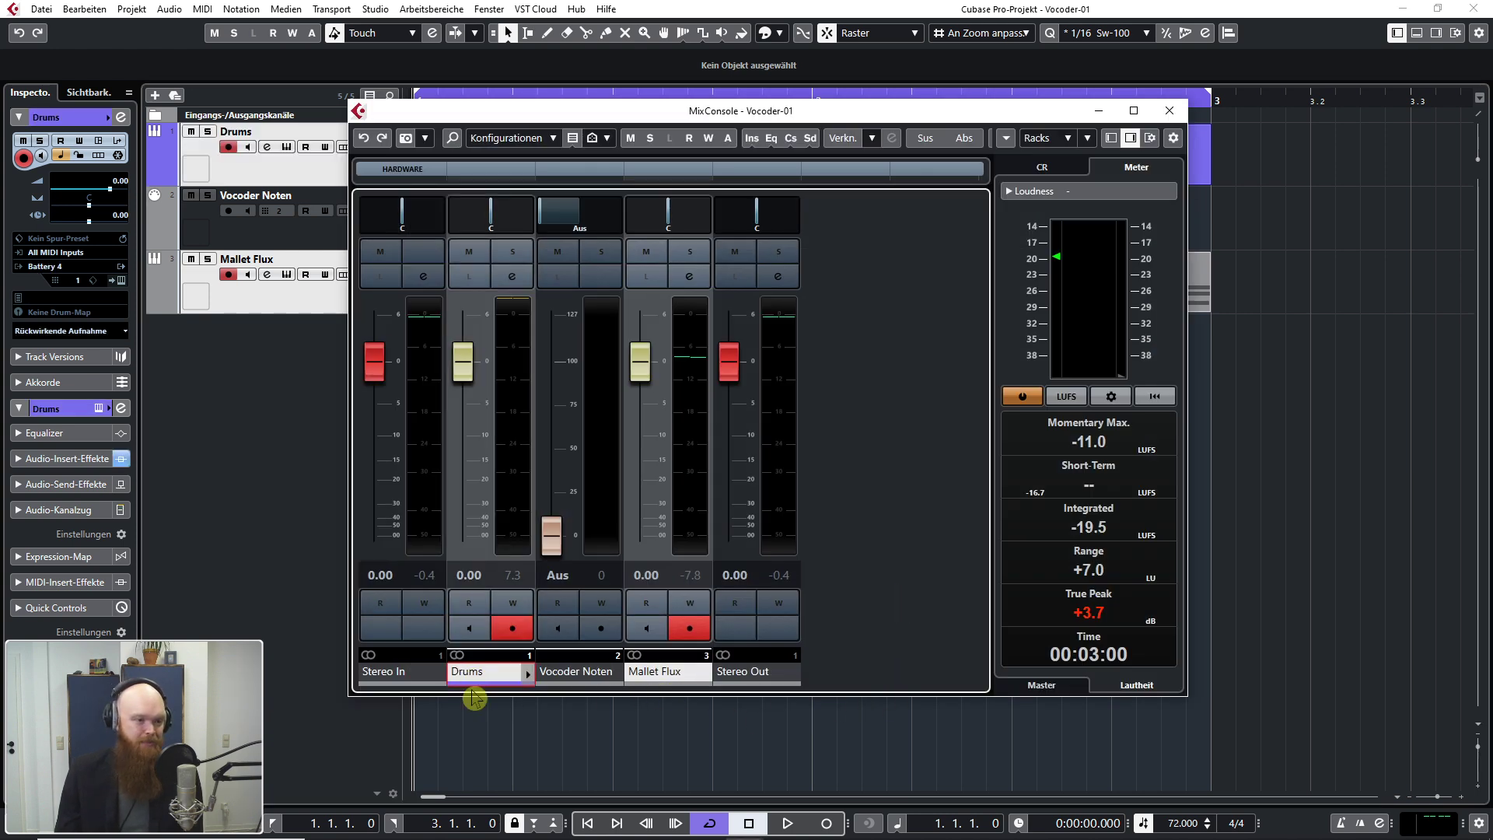
right_click(657, 671)
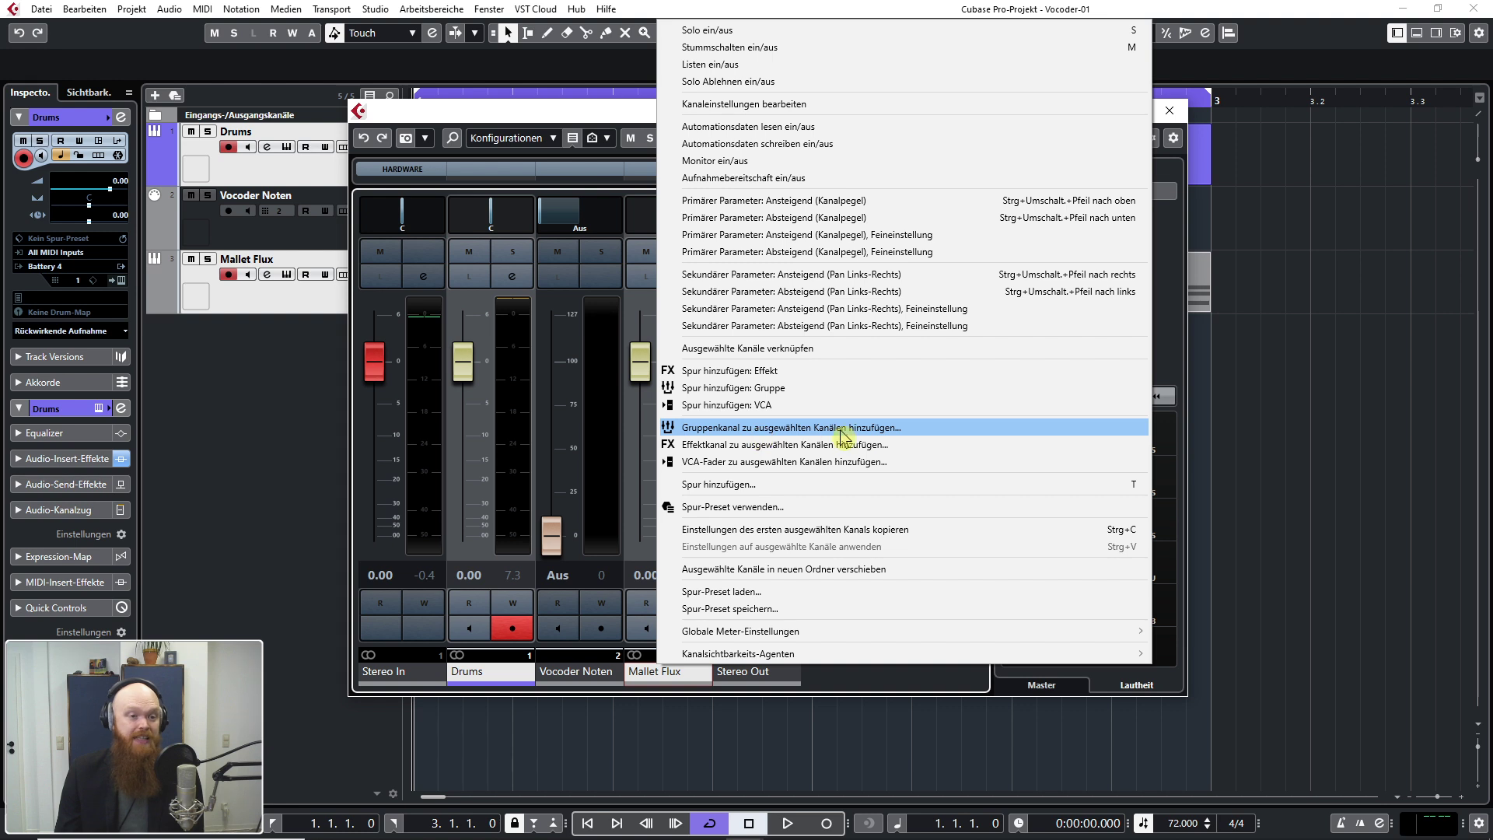
left_click(857, 436)
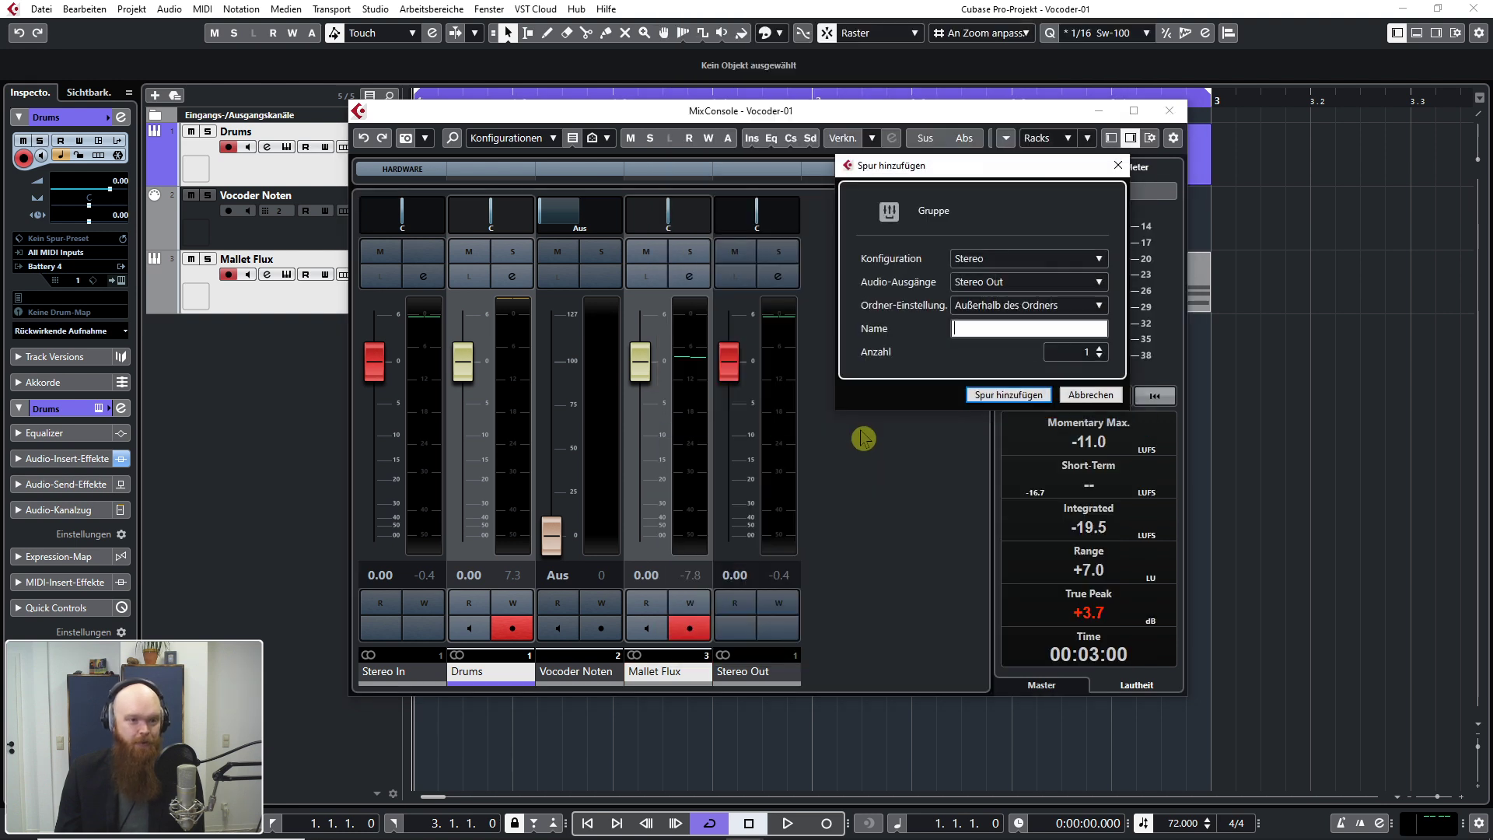
type("Vocoder")
left_click(1009, 394)
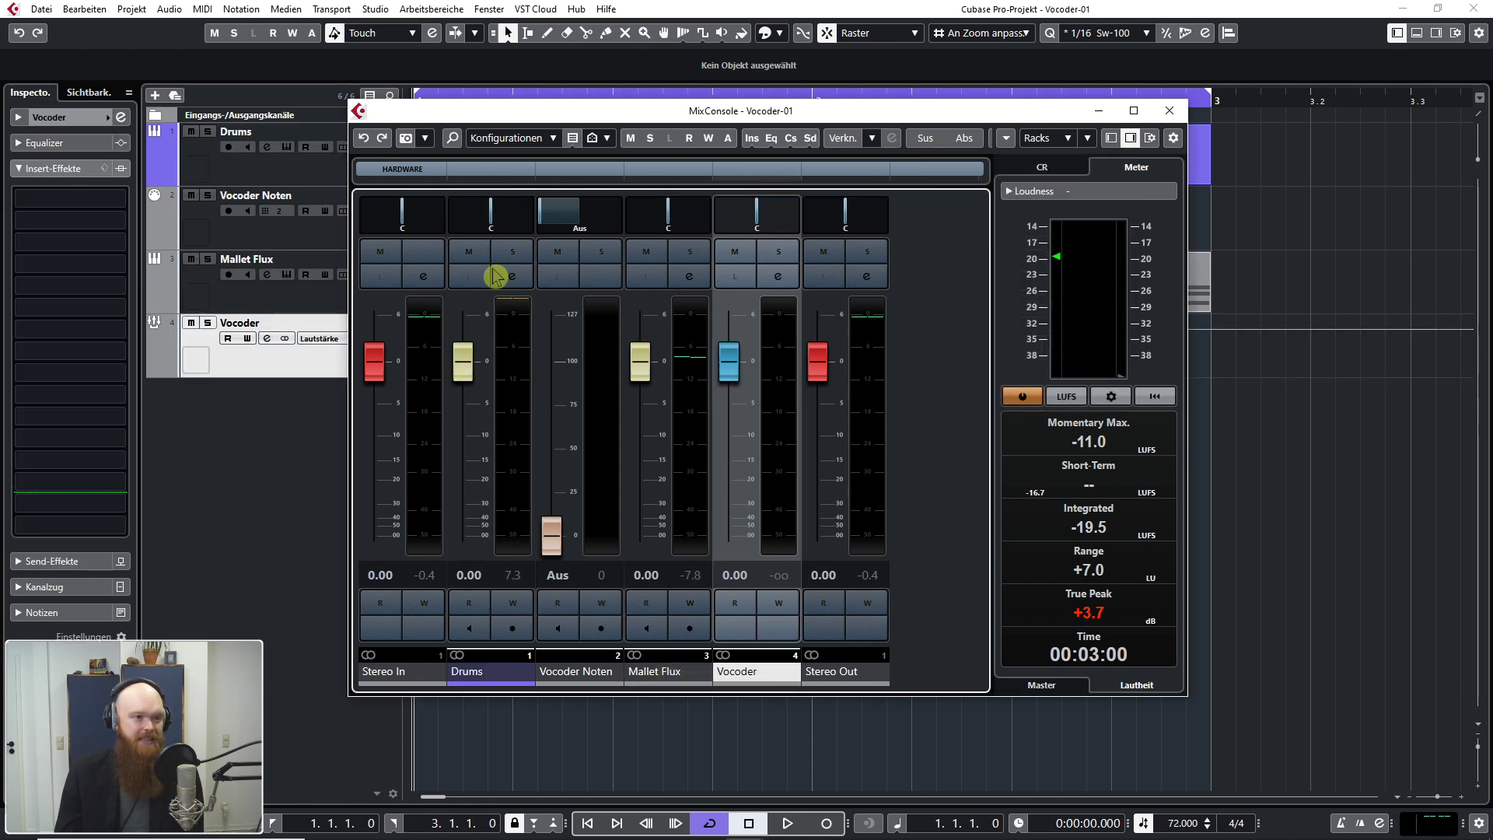
Step: Pan the Drums channel hard right and the Mallet Flux channel hard left
left_click_drag(500, 223, 537, 223)
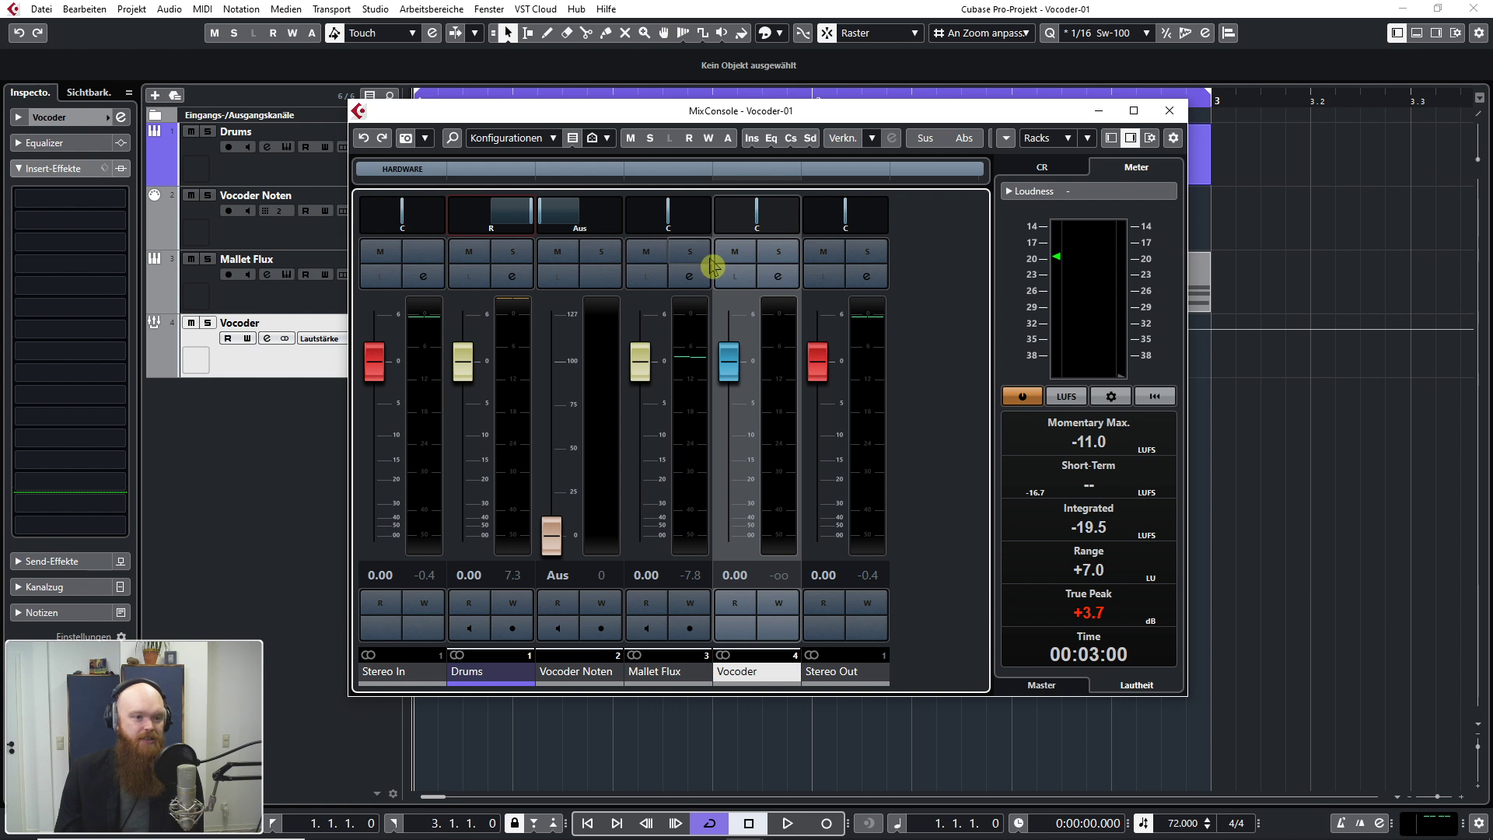
left_click_drag(686, 224, 633, 224)
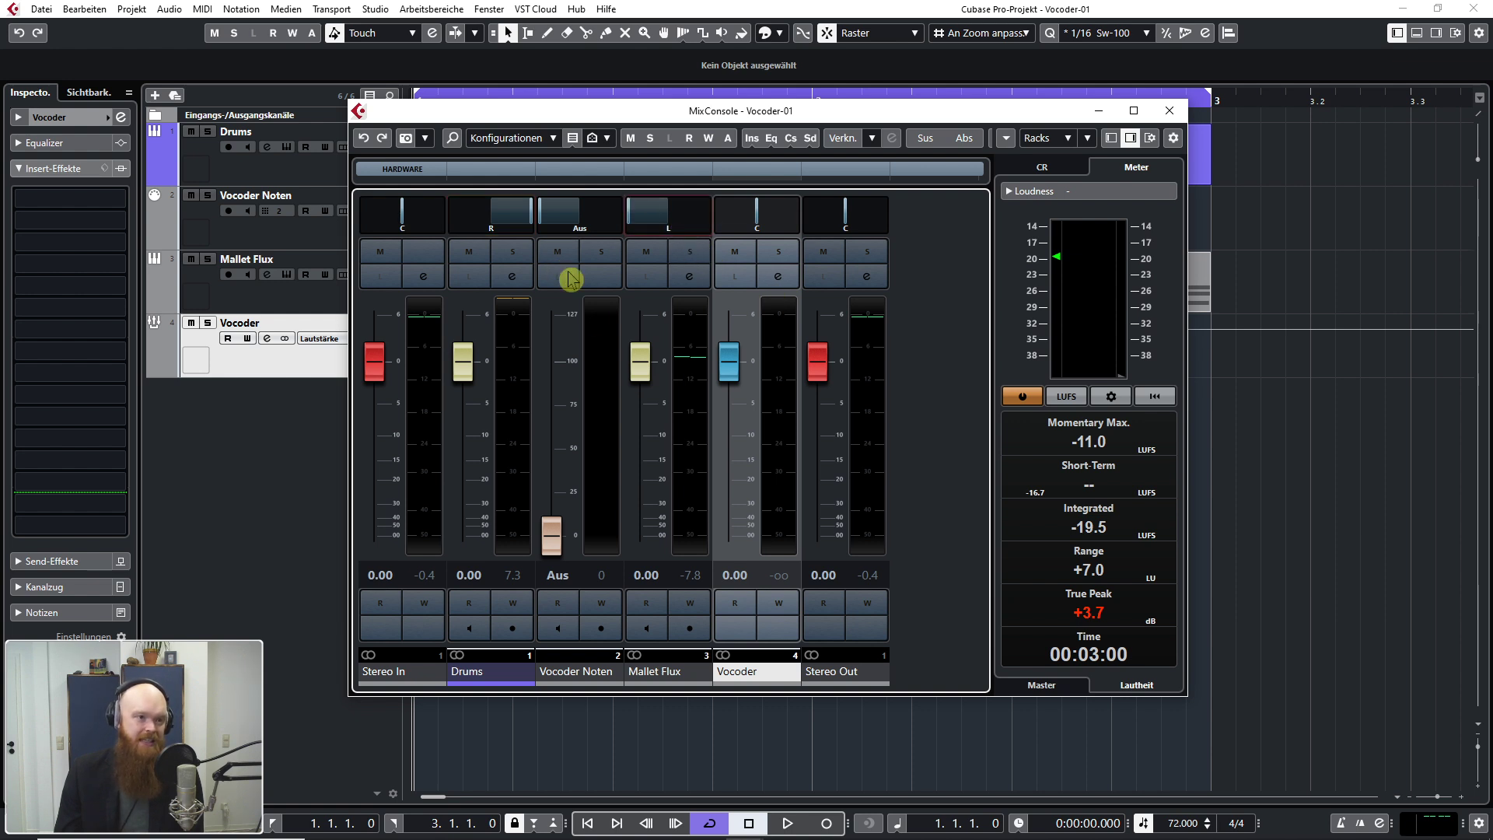
left_click(664, 670)
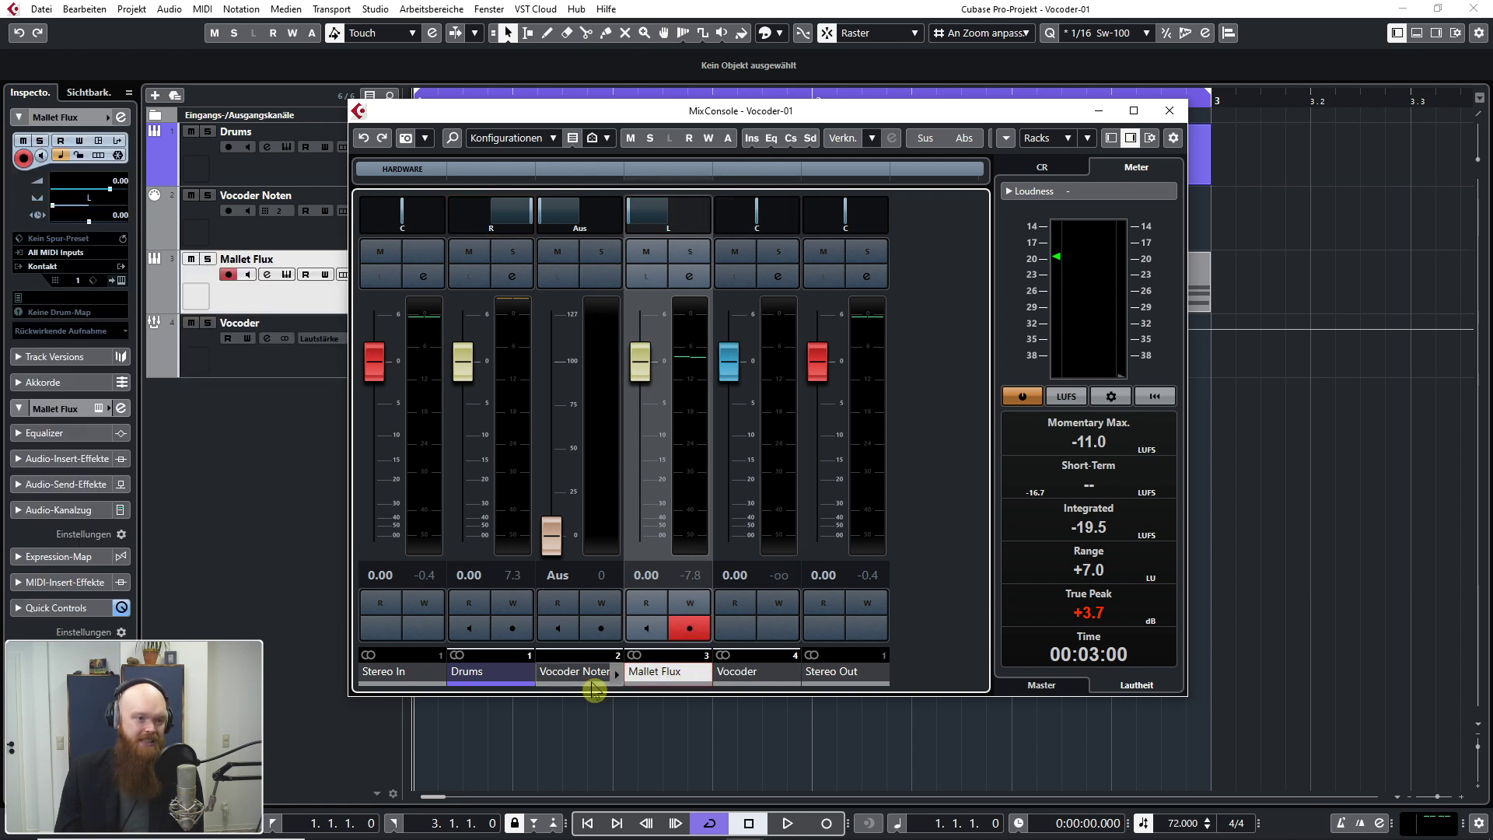
left_click(482, 683)
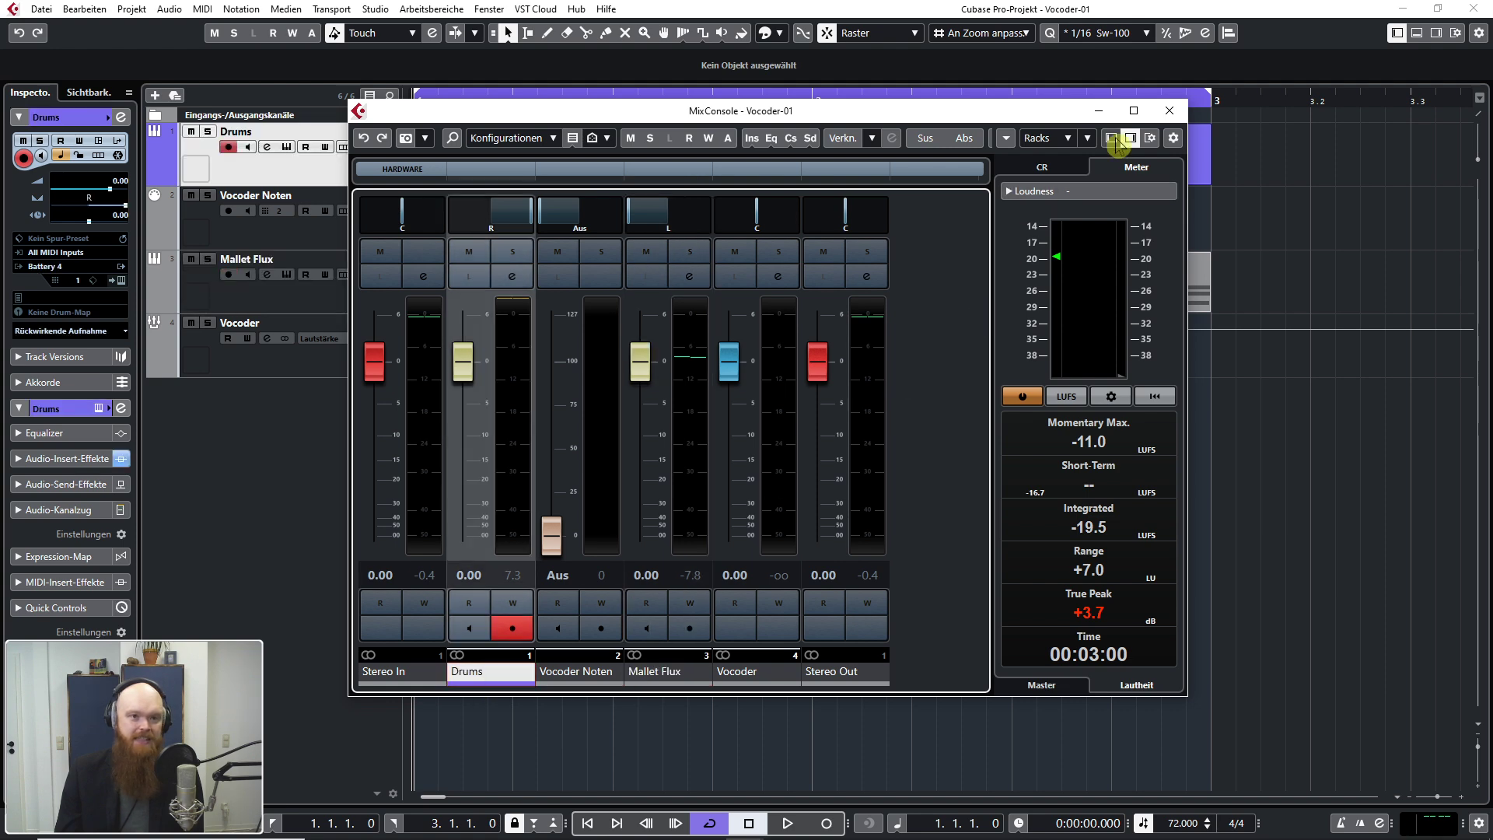
Step: Maximize the MixConsole, move TAL-Vocoder from the Drums inserts to the Vocoder group's first insert, and turn on its Input Mode
left_click(1133, 111)
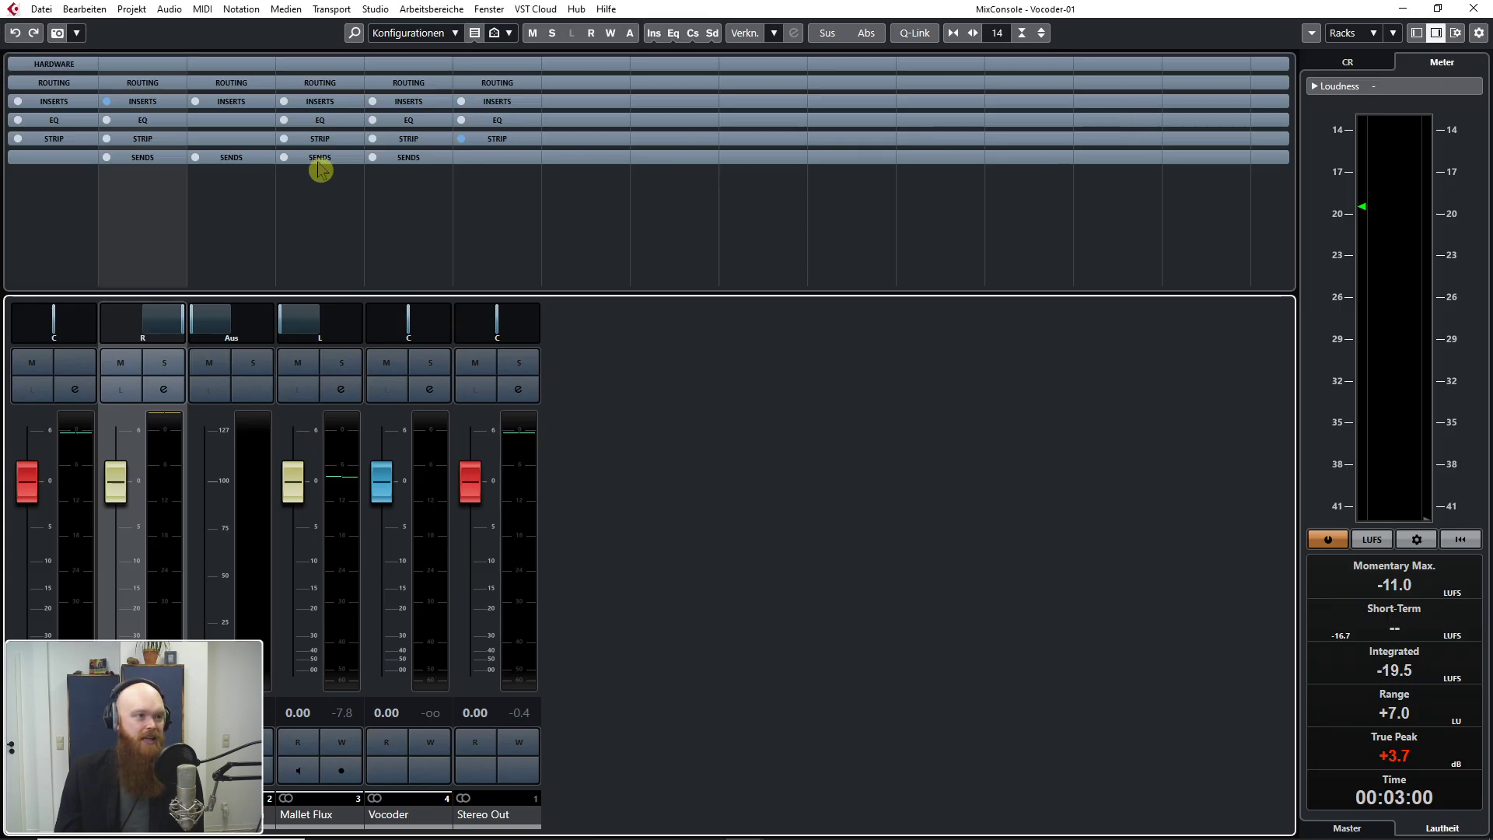
left_click(141, 103)
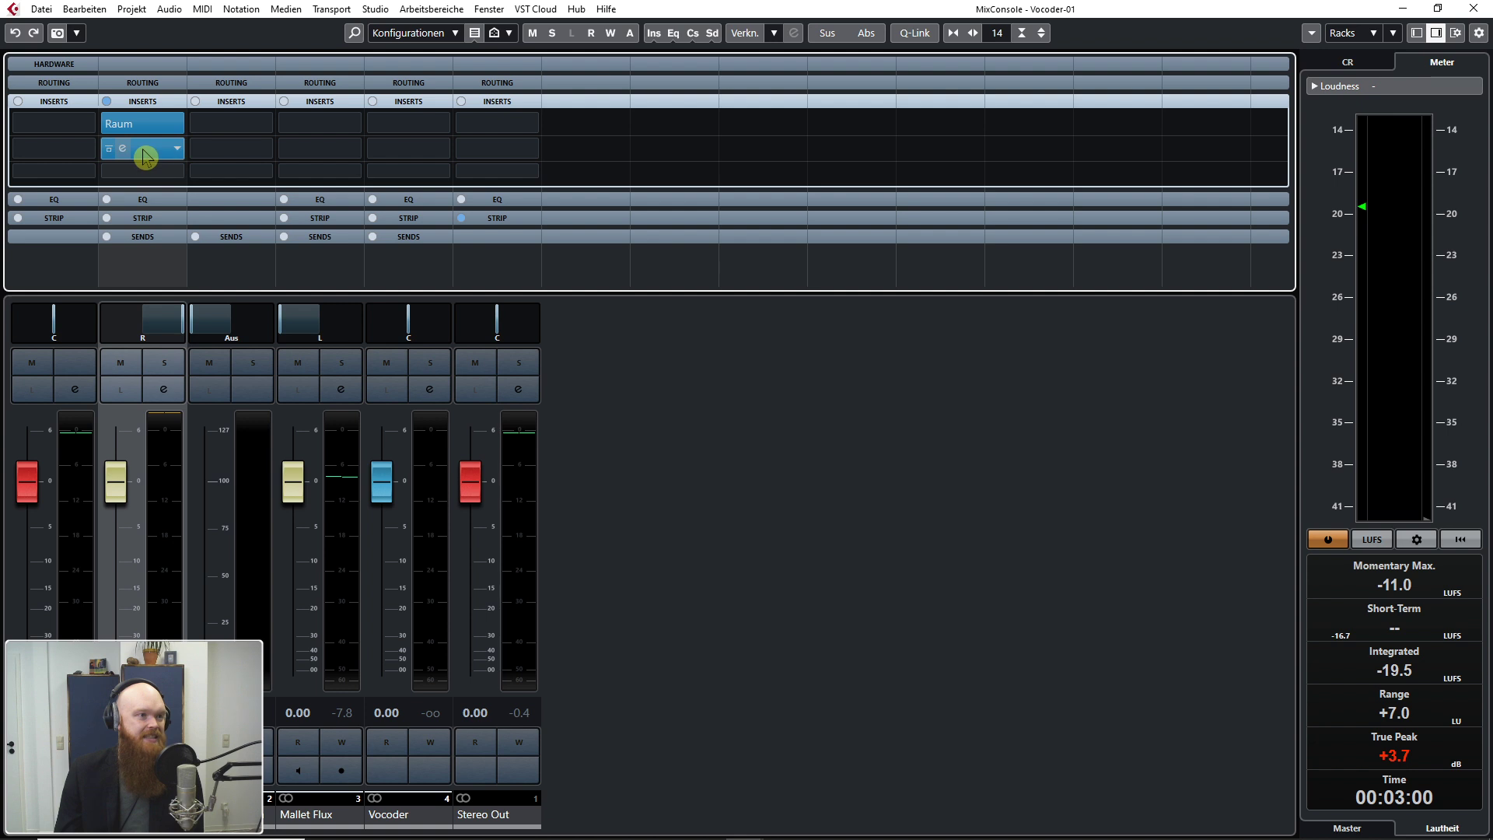
left_click_drag(146, 153, 410, 134)
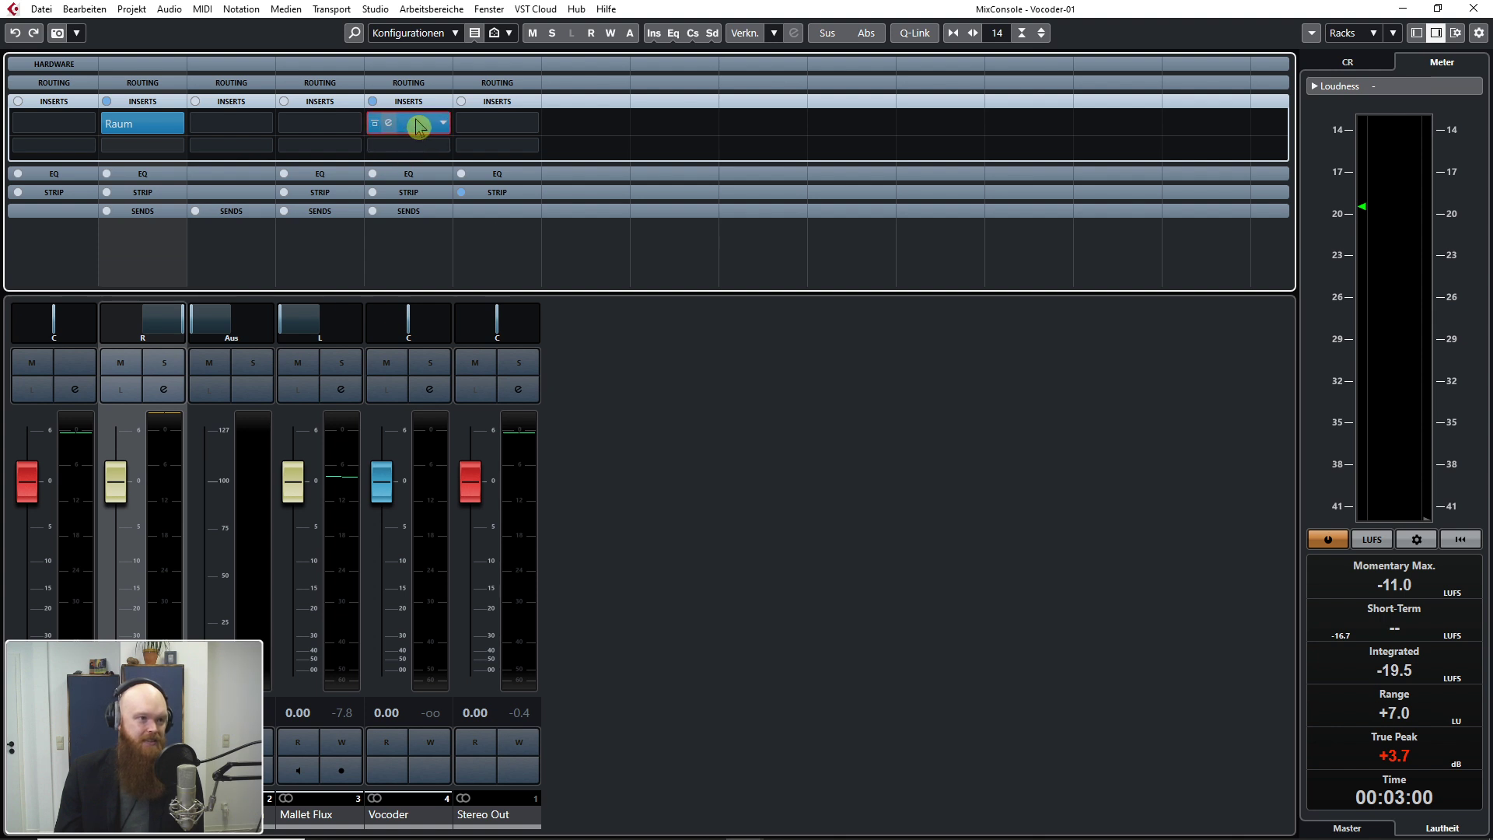
left_click_drag(1098, 332, 1014, 261)
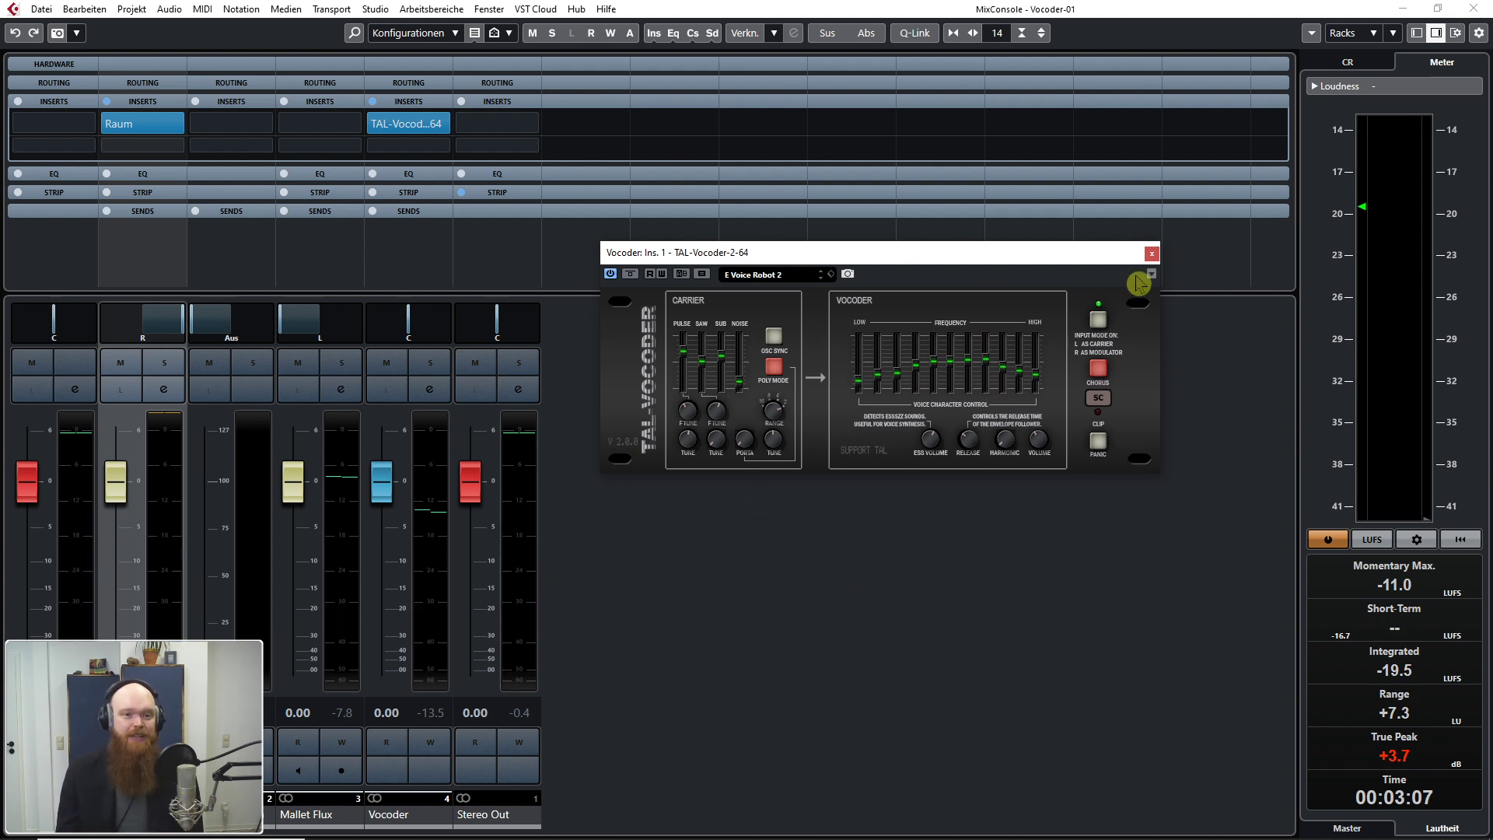
left_click(1151, 255)
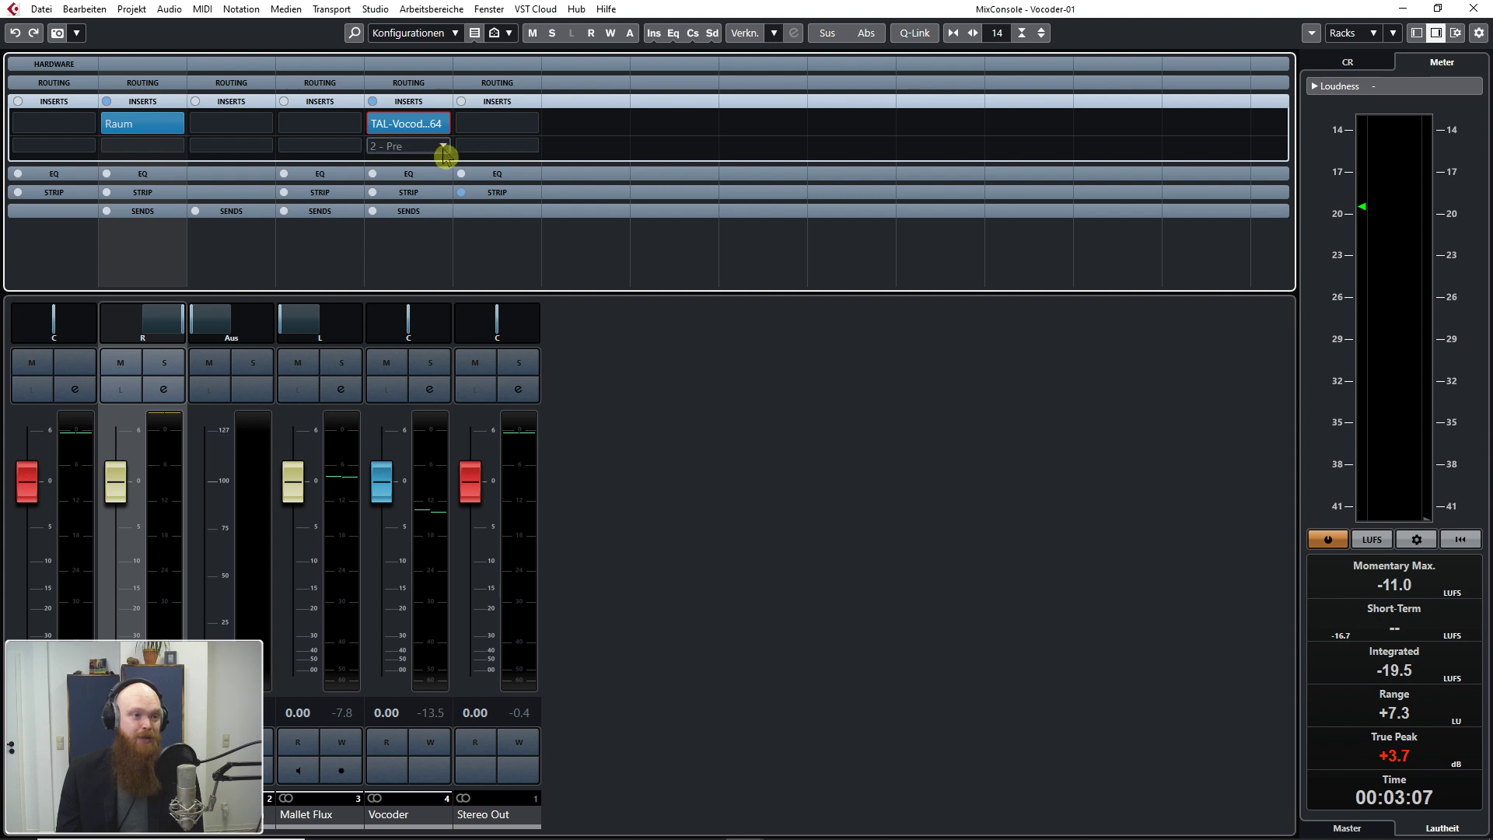
Step: Load OTT_x64 as the second insert on the Vocoder group, after TAL-Vocoder
left_click(440, 146)
type("ott")
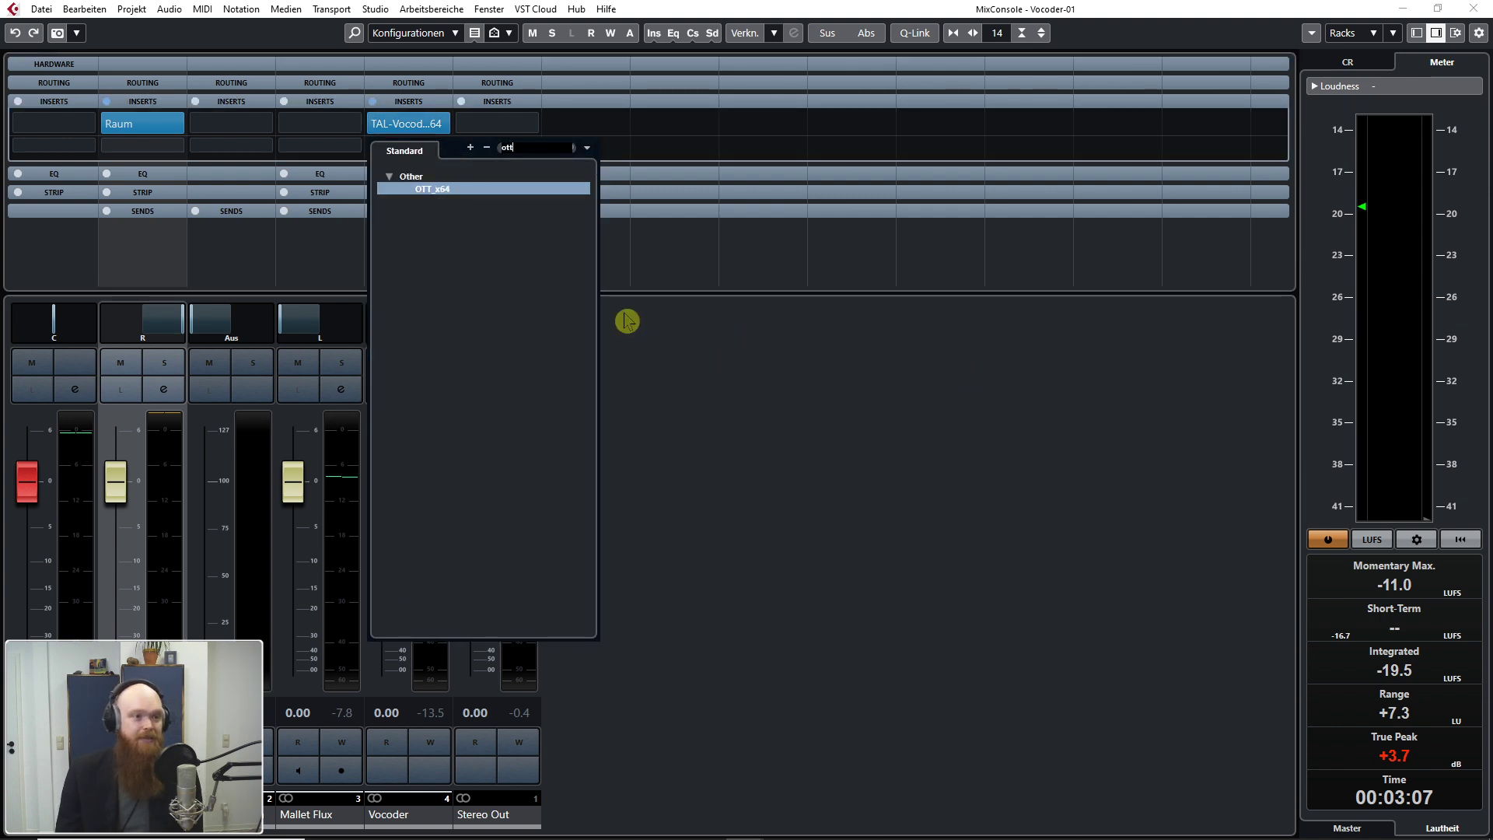
left_click(439, 189)
left_click_drag(760, 245, 962, 165)
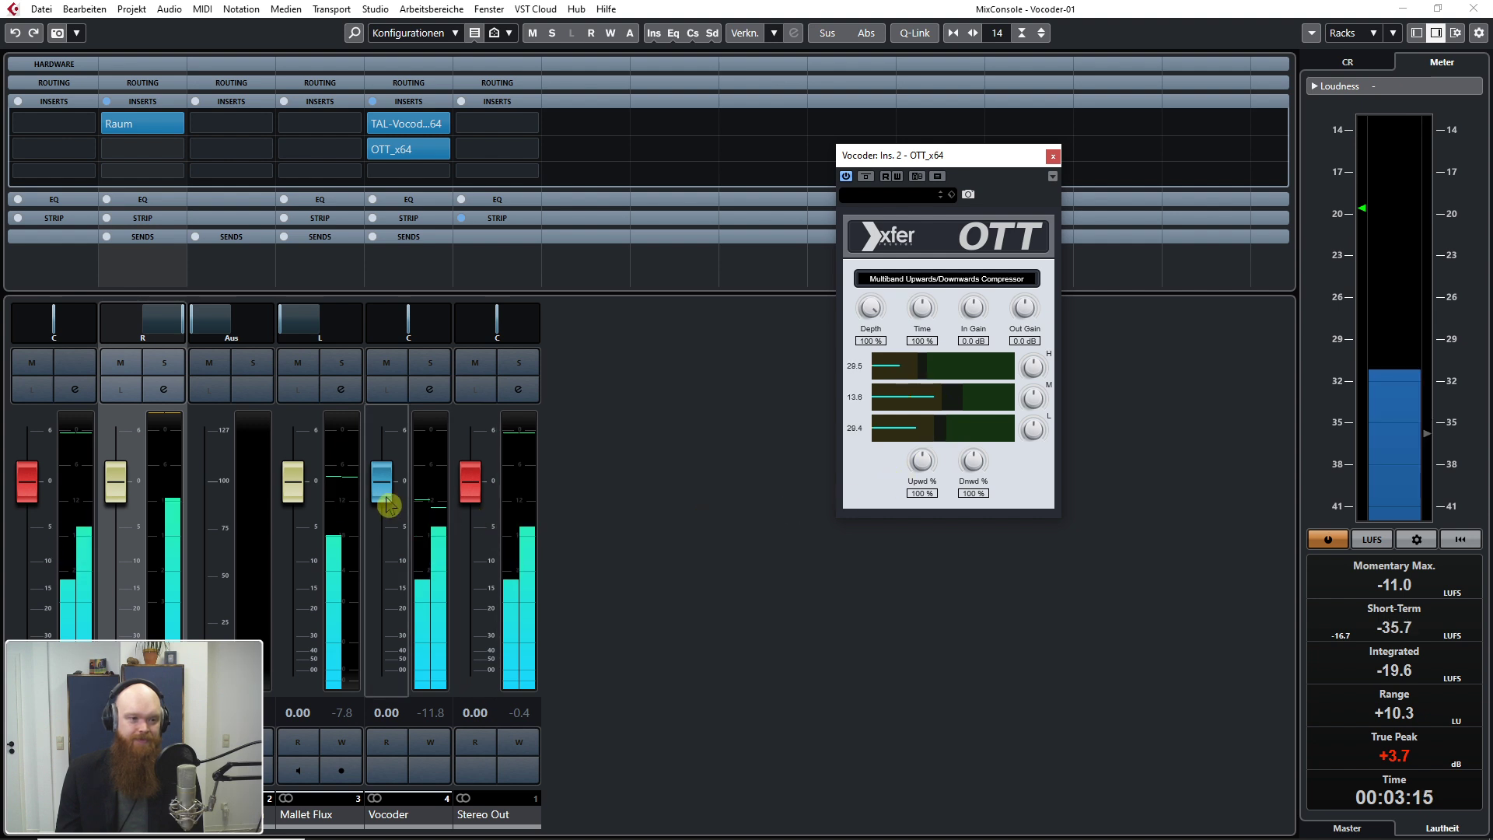
Step: Raise the Vocoder group's level to 6.02 dB, reduce OTT's depth and shorten Raum's decay to 1.5 s
left_click_drag(381, 482, 382, 420)
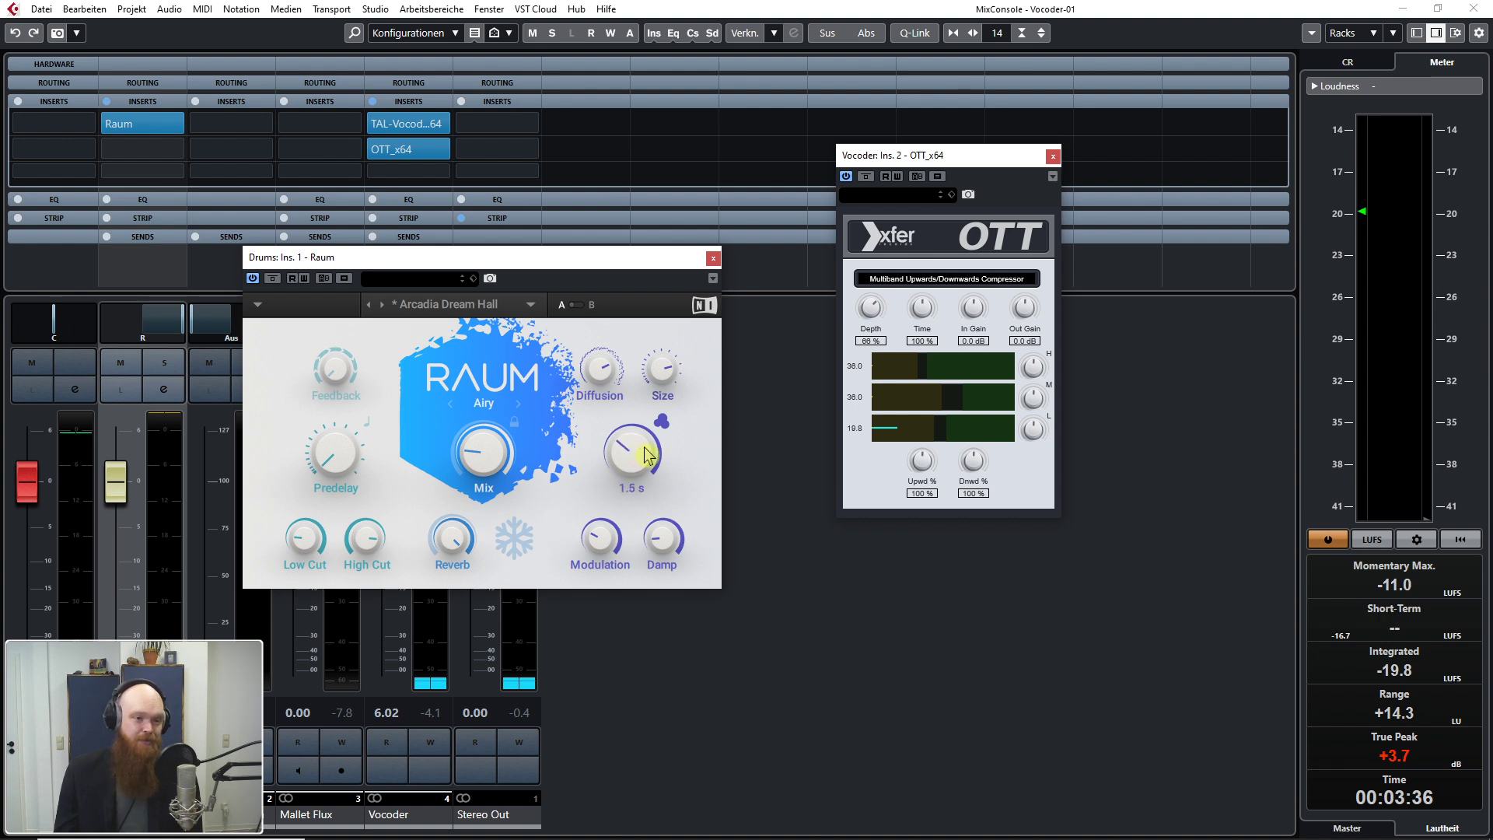
key("space")
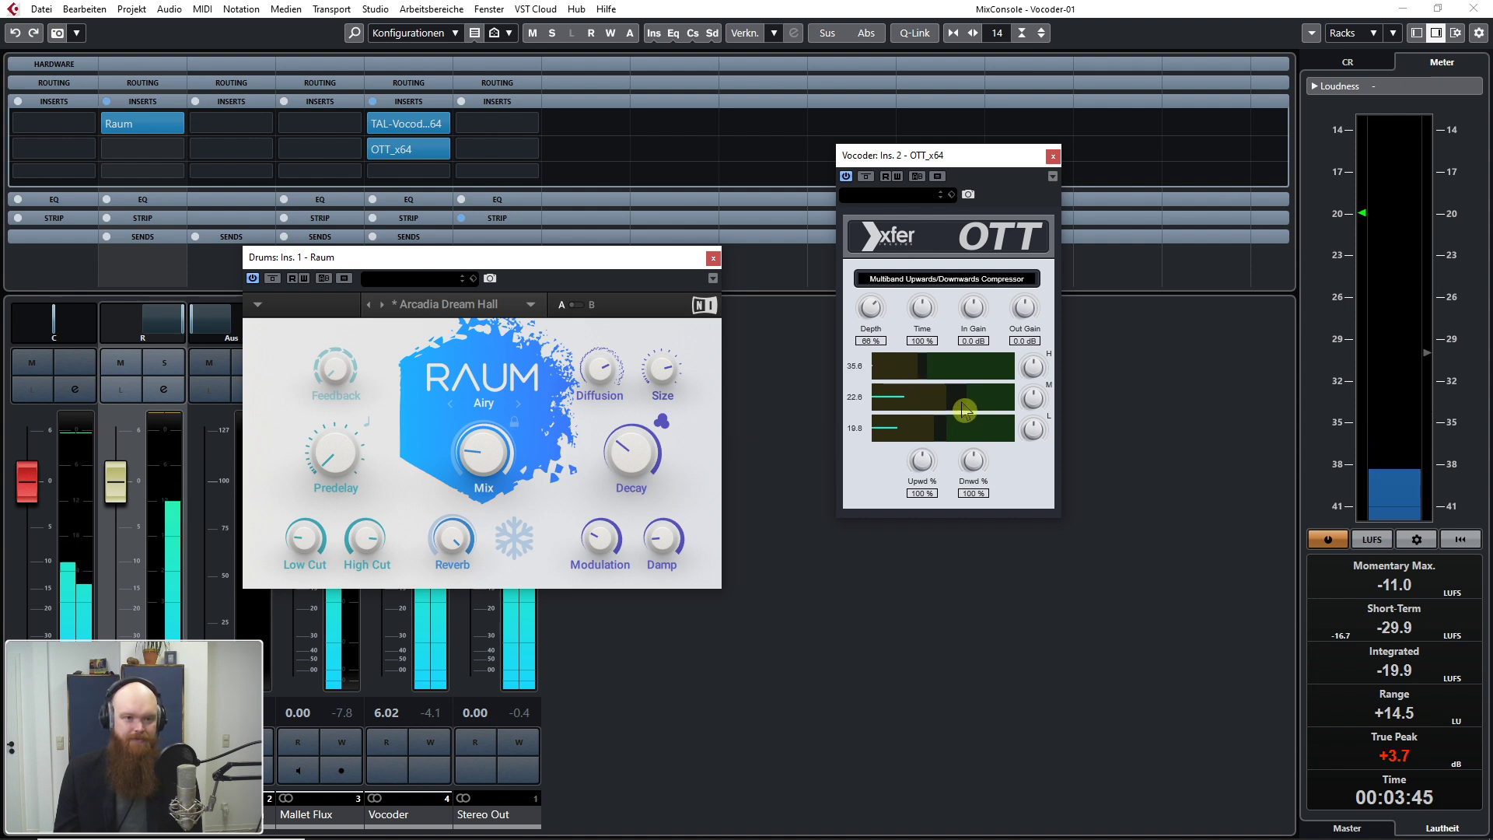
left_click(1052, 158)
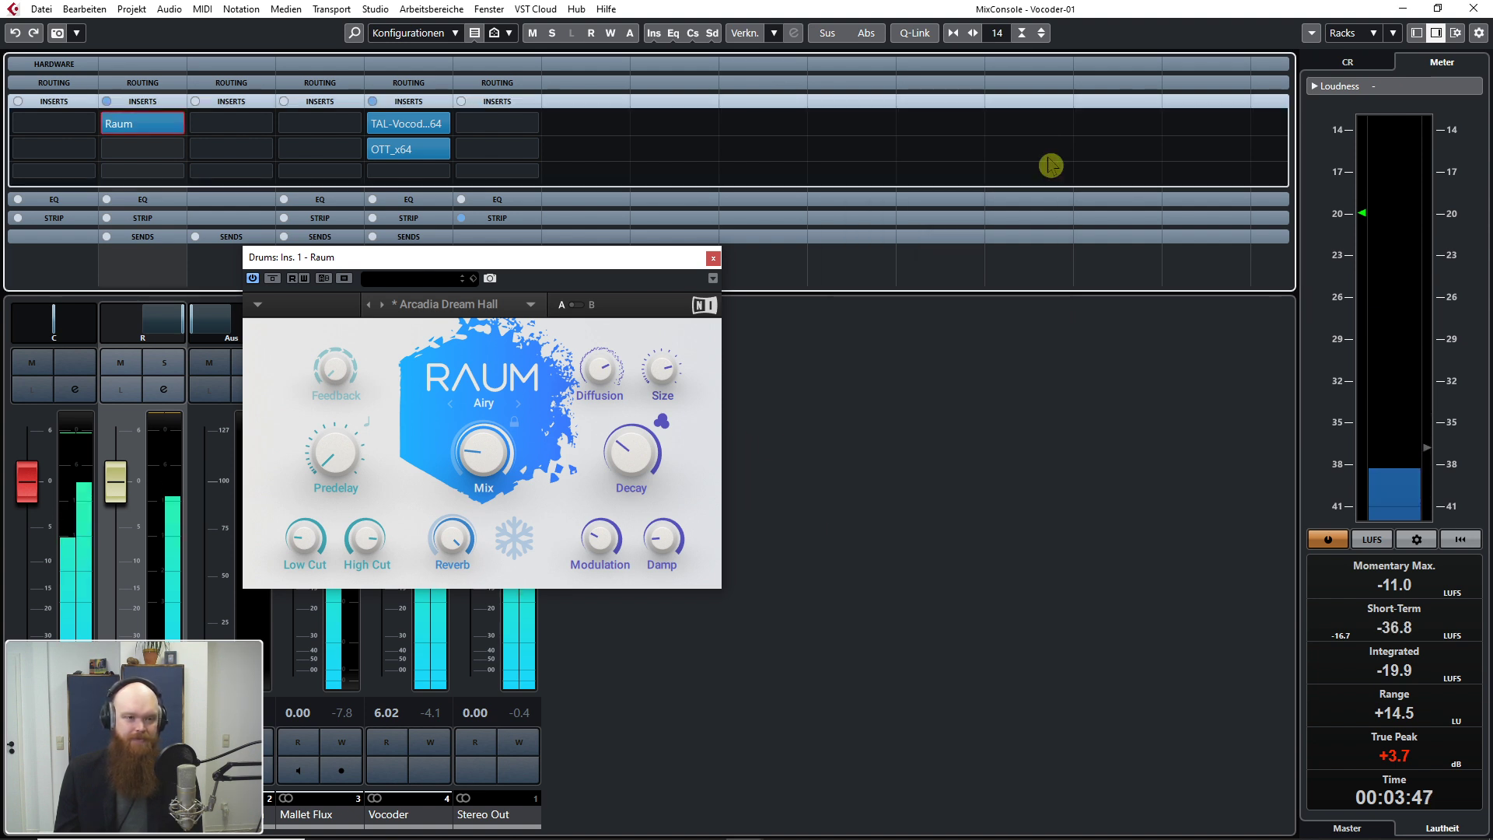
Step: Duplicate the Mallet Flux track in the project window
key("F3")
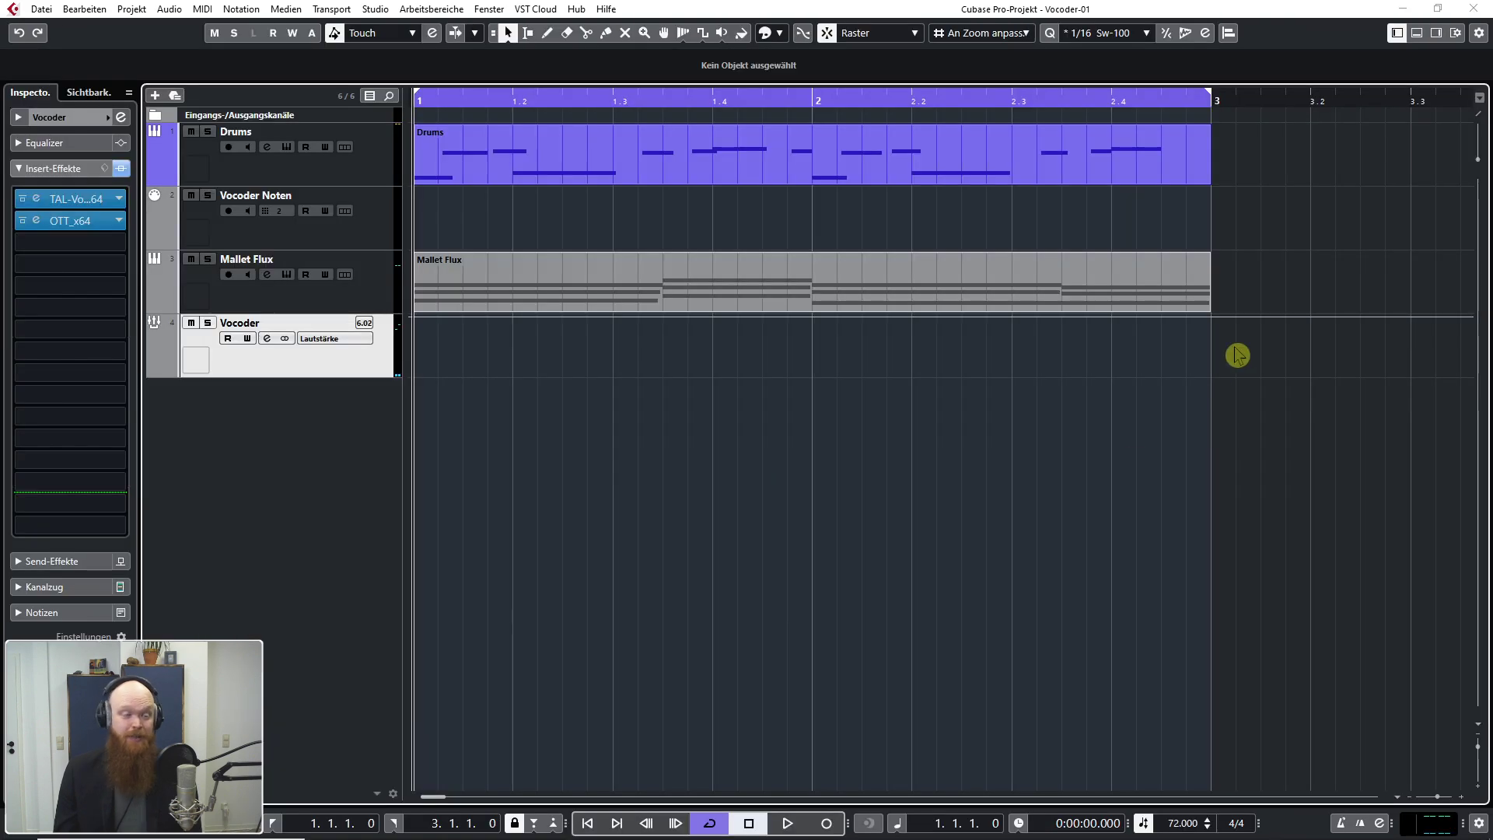
left_click(367, 301)
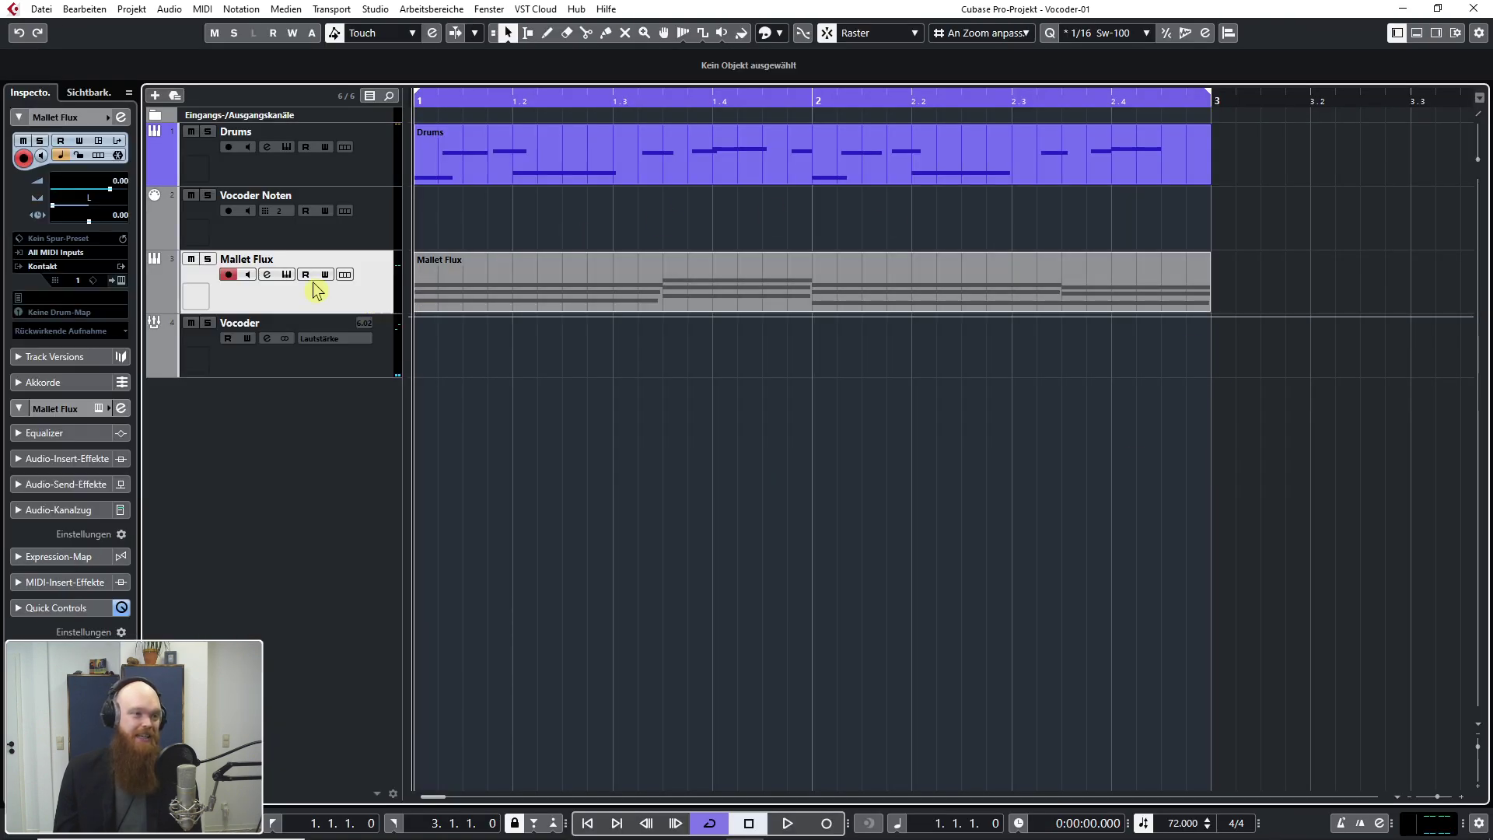
right_click(350, 302)
left_click(528, 389)
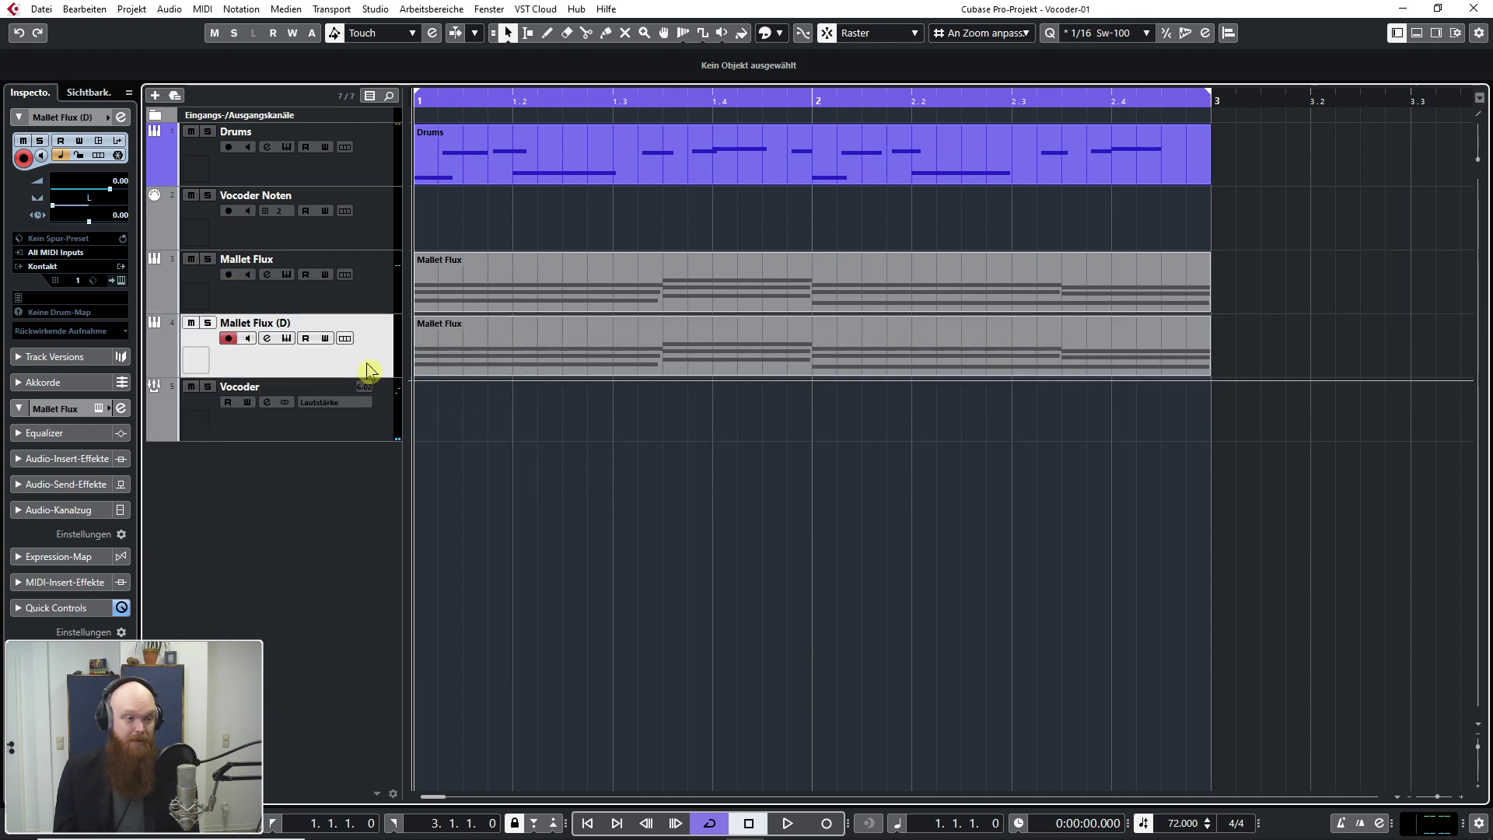
Step: Center the panning of the Mallet Flux (D) channel in the MixConsole and route its output to Stereo Out
key("F3")
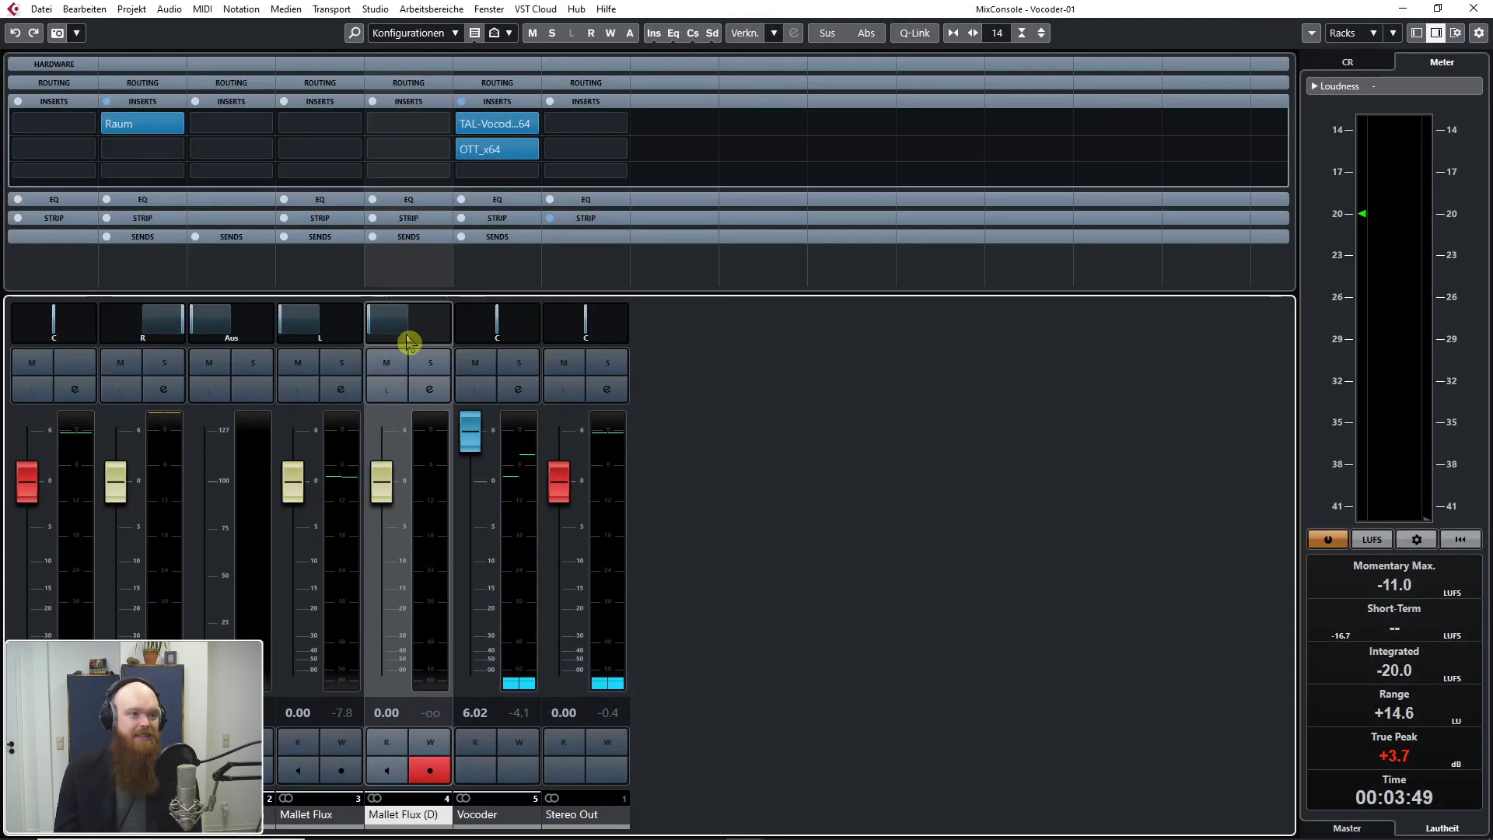
left_click(408, 84)
left_click(427, 132)
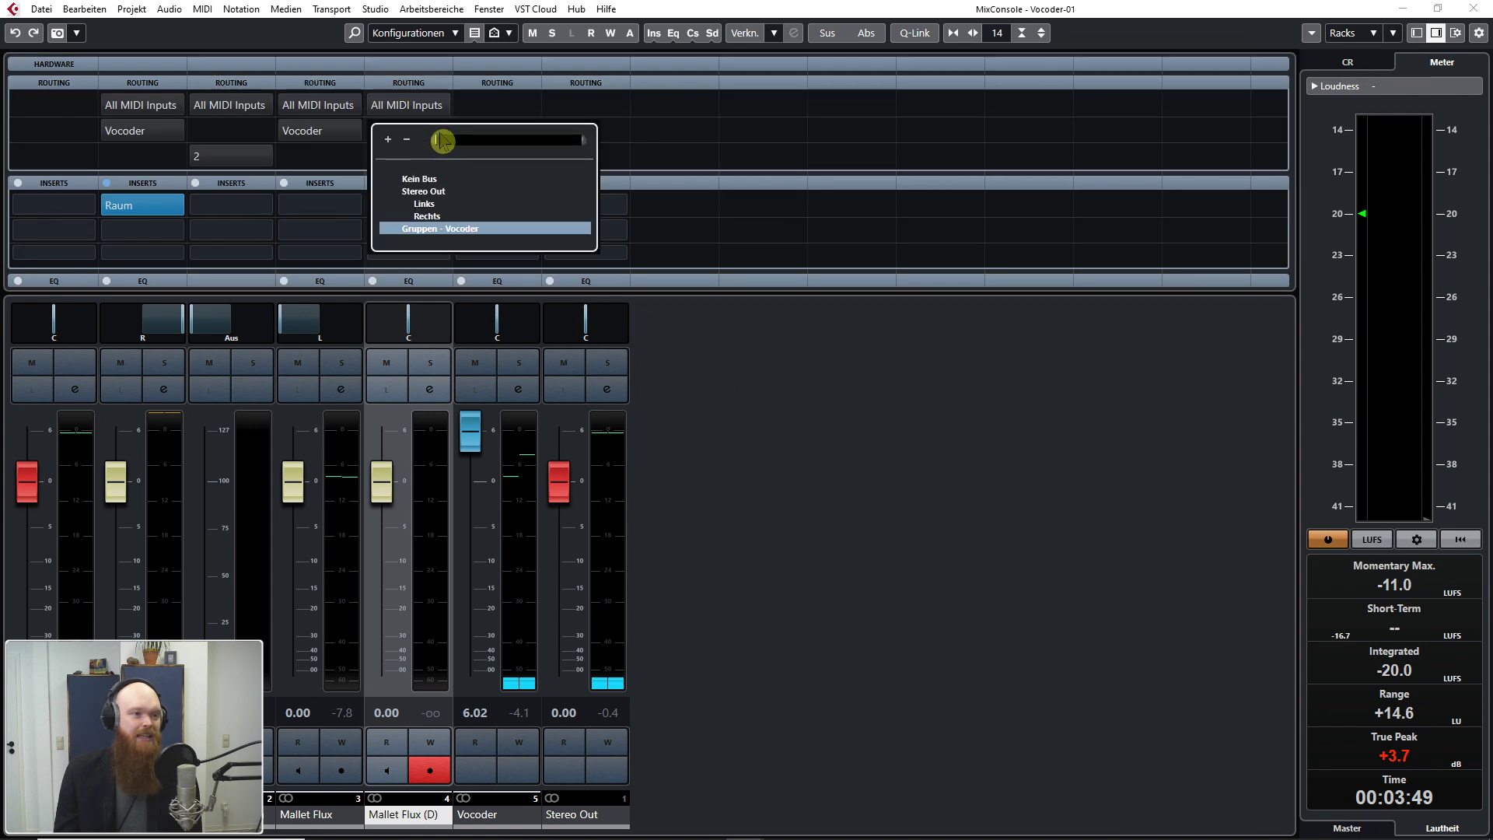
left_click(423, 191)
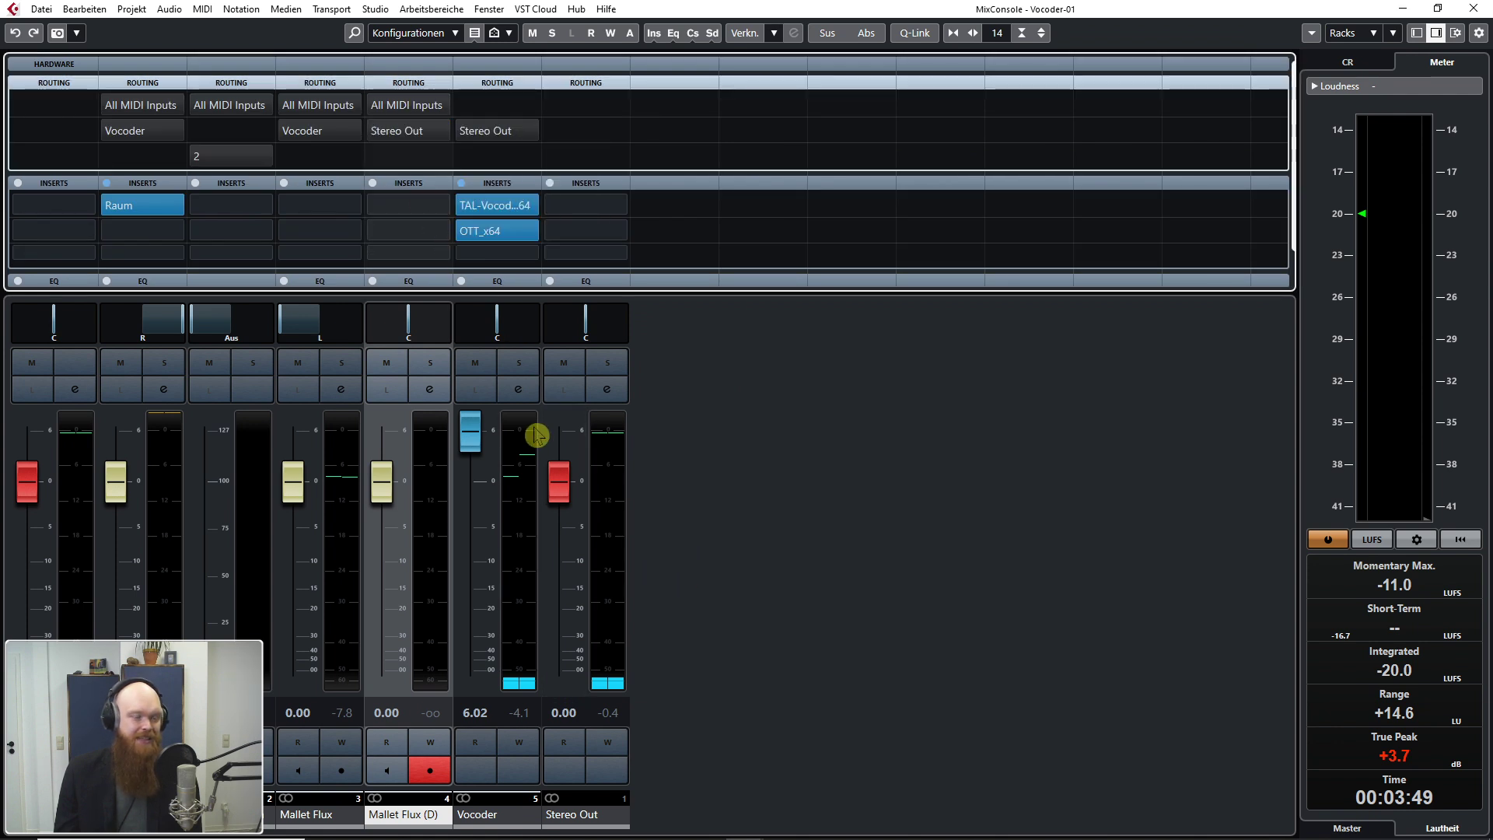
Step: Audition the Mallet Flux (D) channel in solo and lower its level to -3.38 dB
left_click(416, 371)
left_click(382, 498)
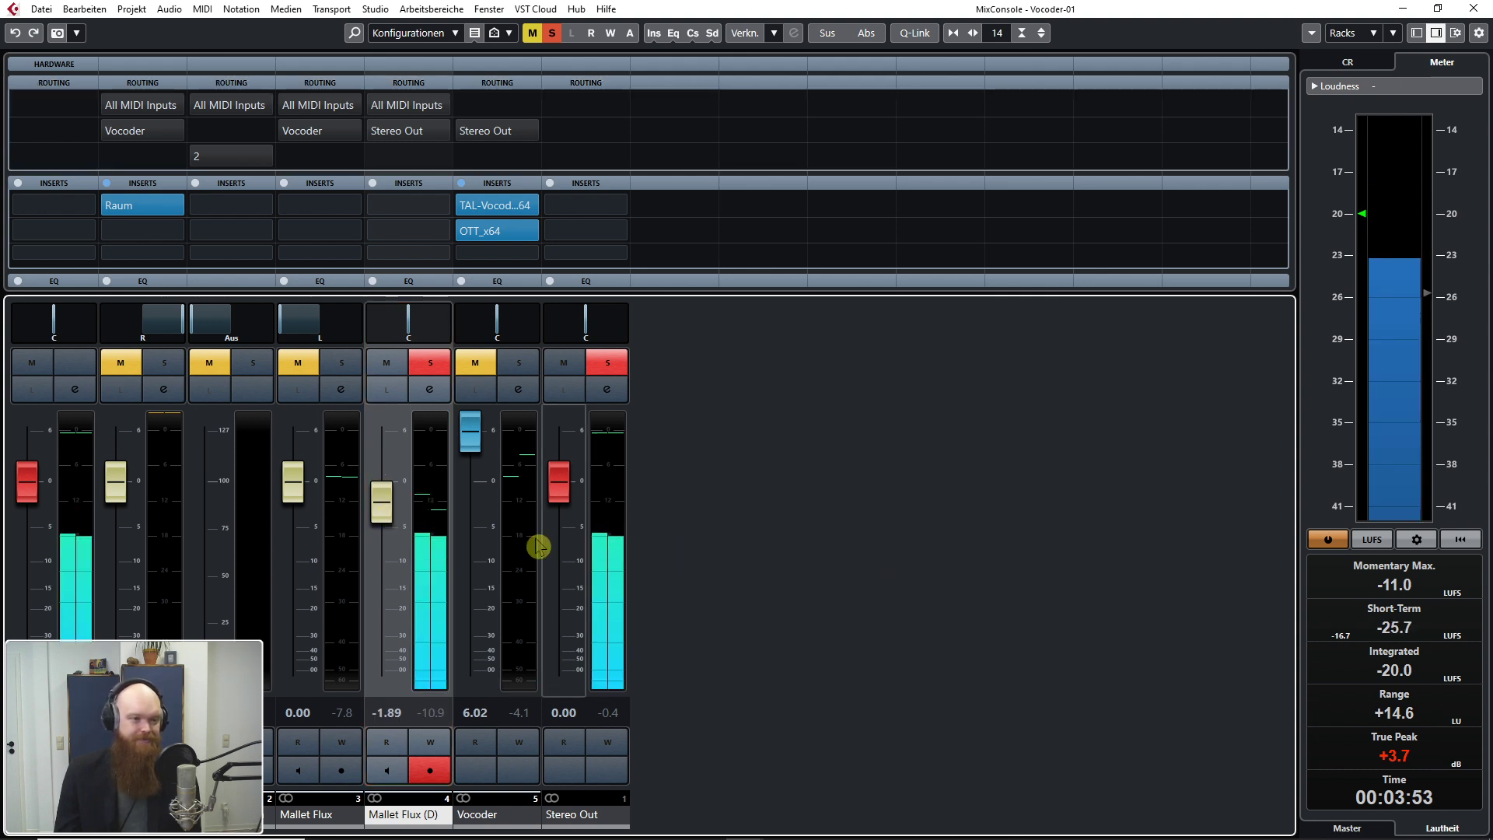
mouse_move(385, 512)
left_mouse_down()
mouse_move(390, 501)
mouse_move(381, 537)
mouse_move(381, 513)
left_mouse_up()
left_click(430, 366)
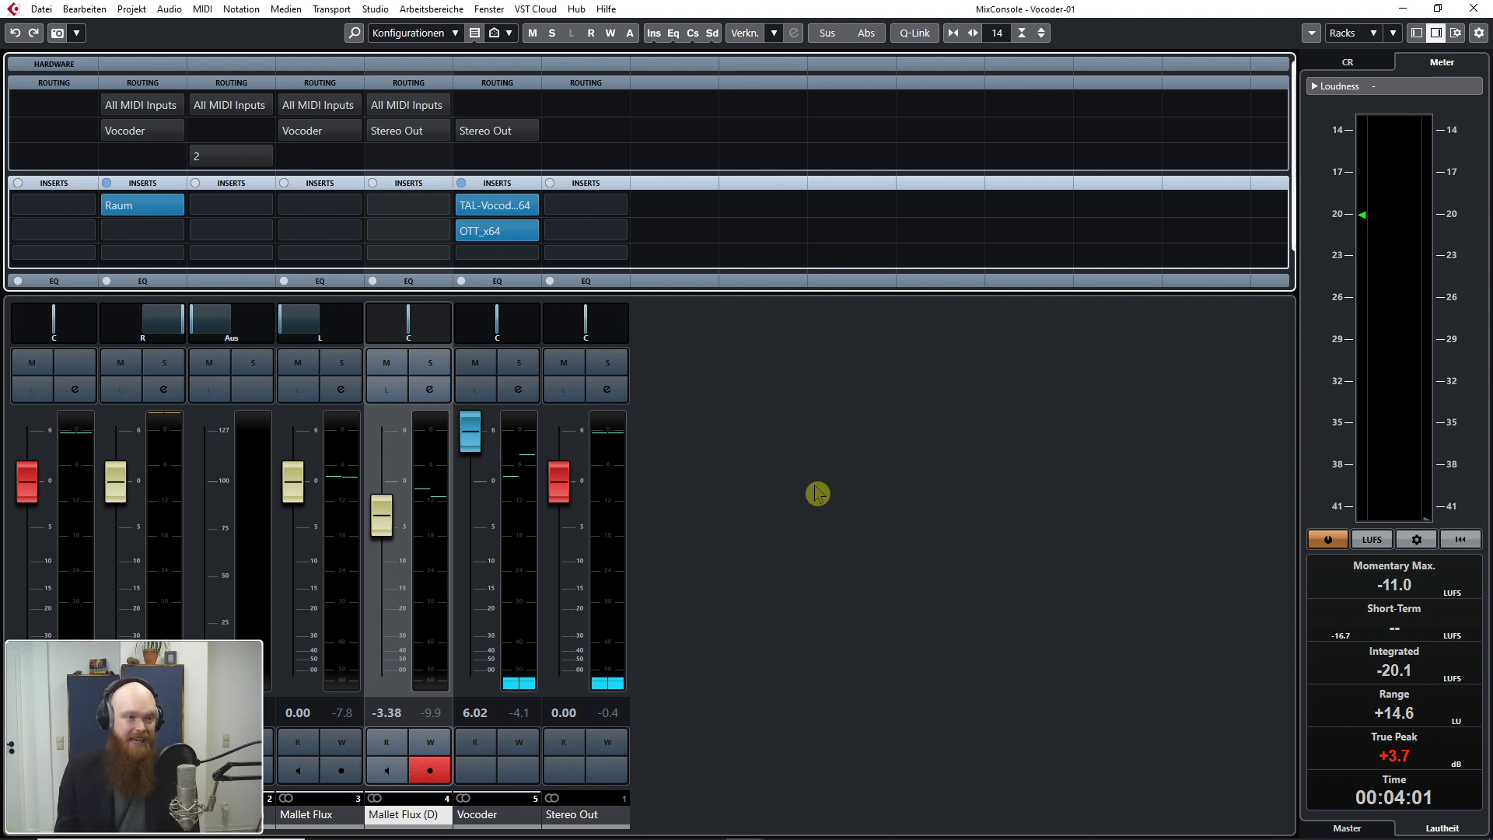
Step: Load Voxengo MSED as the first insert on the Mallet Flux (D) channel and mute its mid signal
left_click(445, 208)
type("ms")
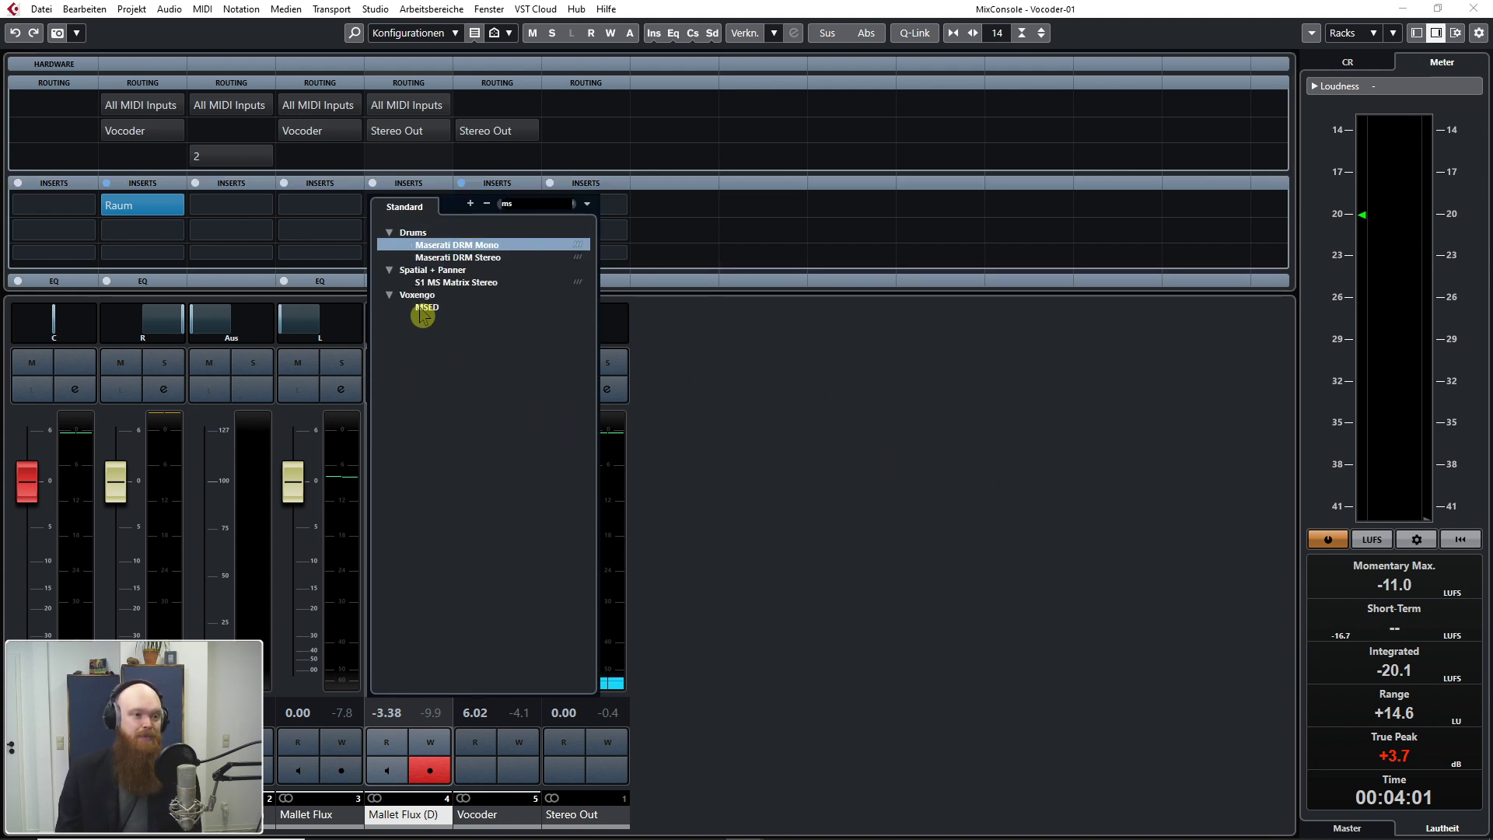
left_click(428, 308)
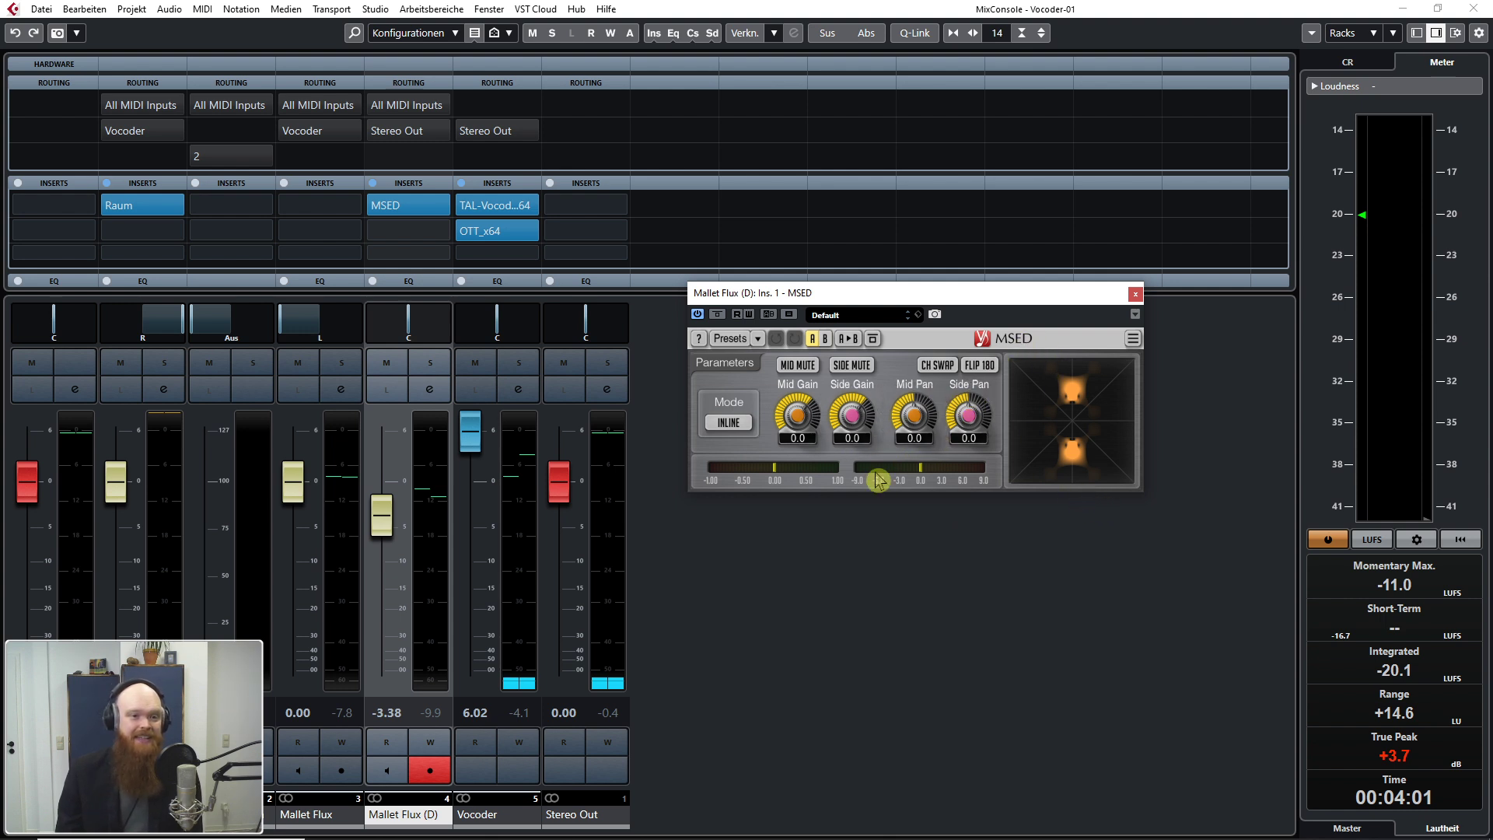
left_click(797, 366)
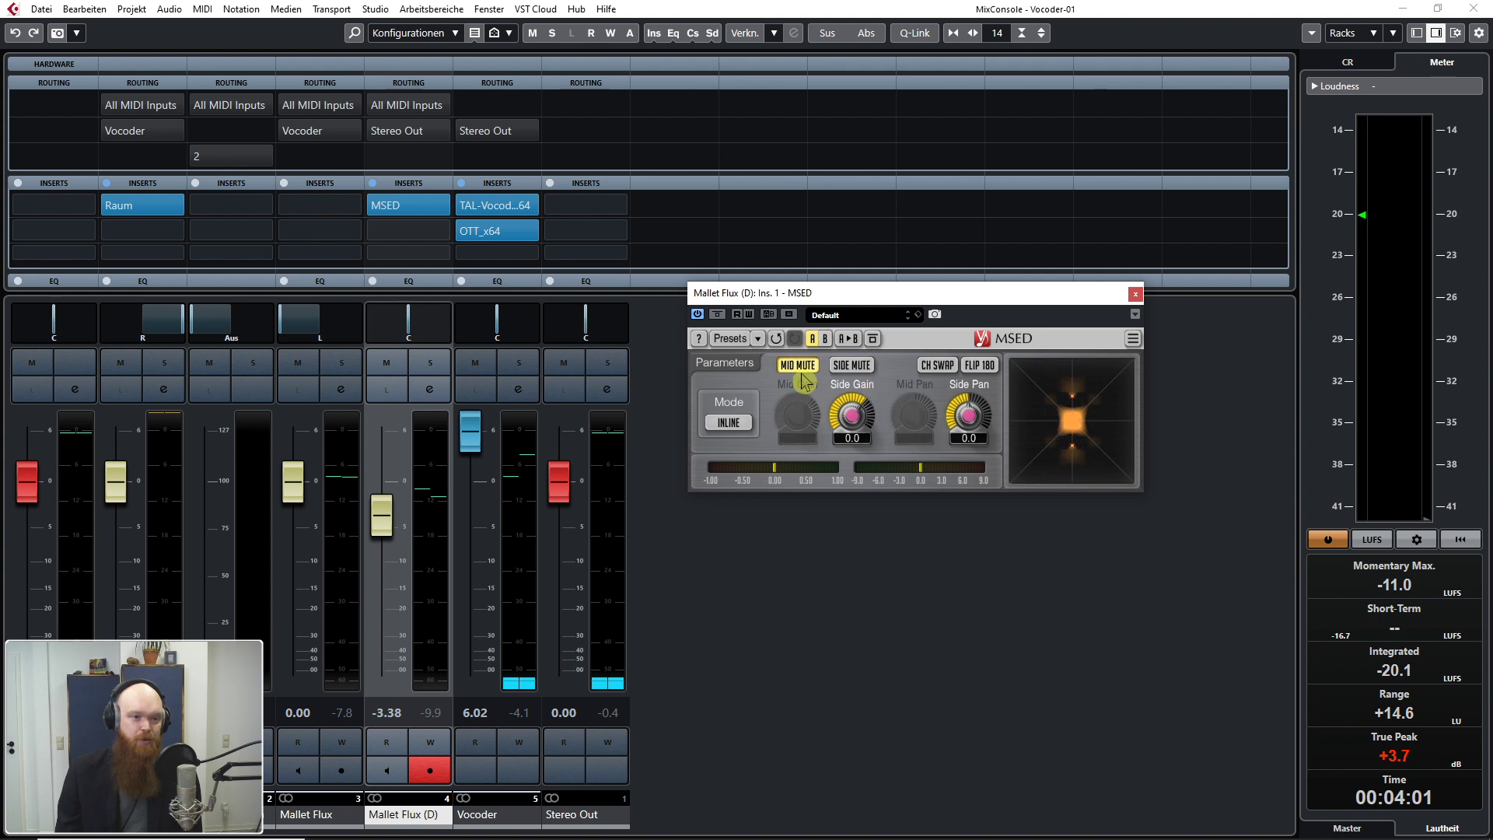
Step: Solo Mallet Flux (D) and compare its sound with MSED's mid signal muted and unmuted
left_click(432, 364)
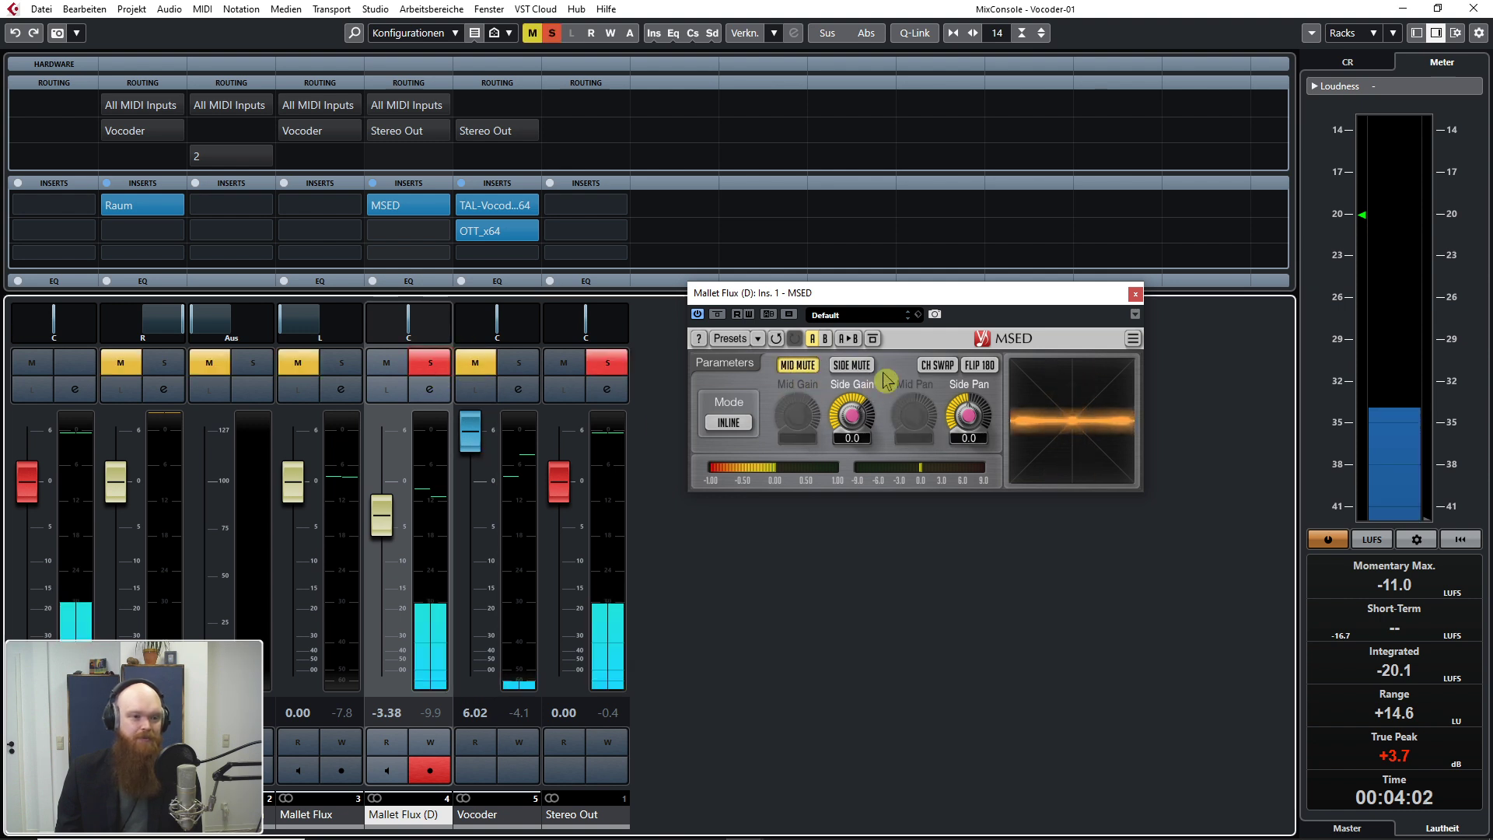
left_click(802, 367)
left_click(803, 367)
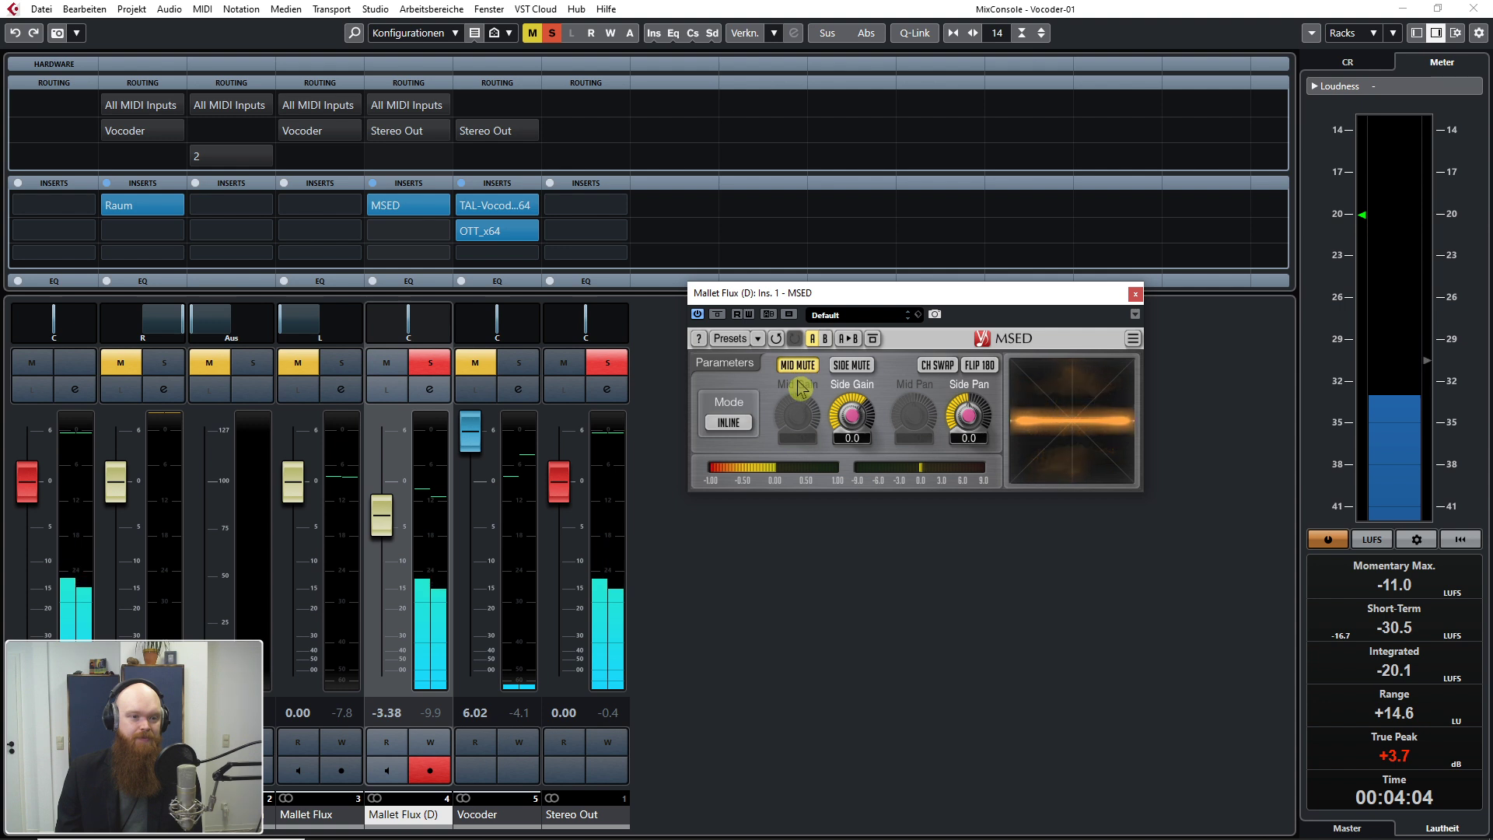
left_click(803, 371)
left_click(803, 371)
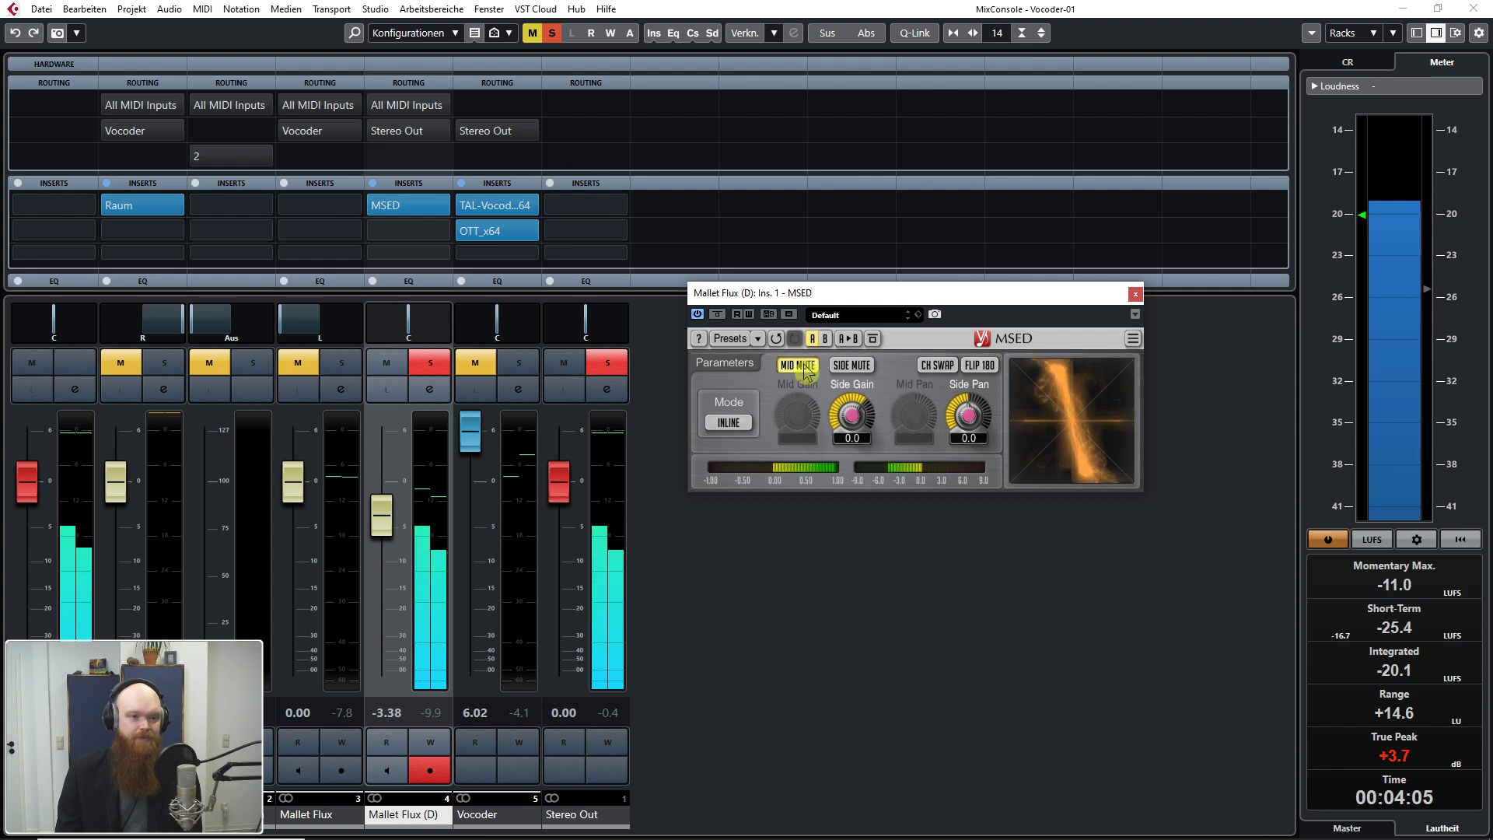
Step: Close MSED, unsolo Mallet Flux (D) and lower its level to -7.70 dB in the full mix
left_click(1136, 293)
left_click(433, 367)
left_click_drag(381, 515, 369, 564)
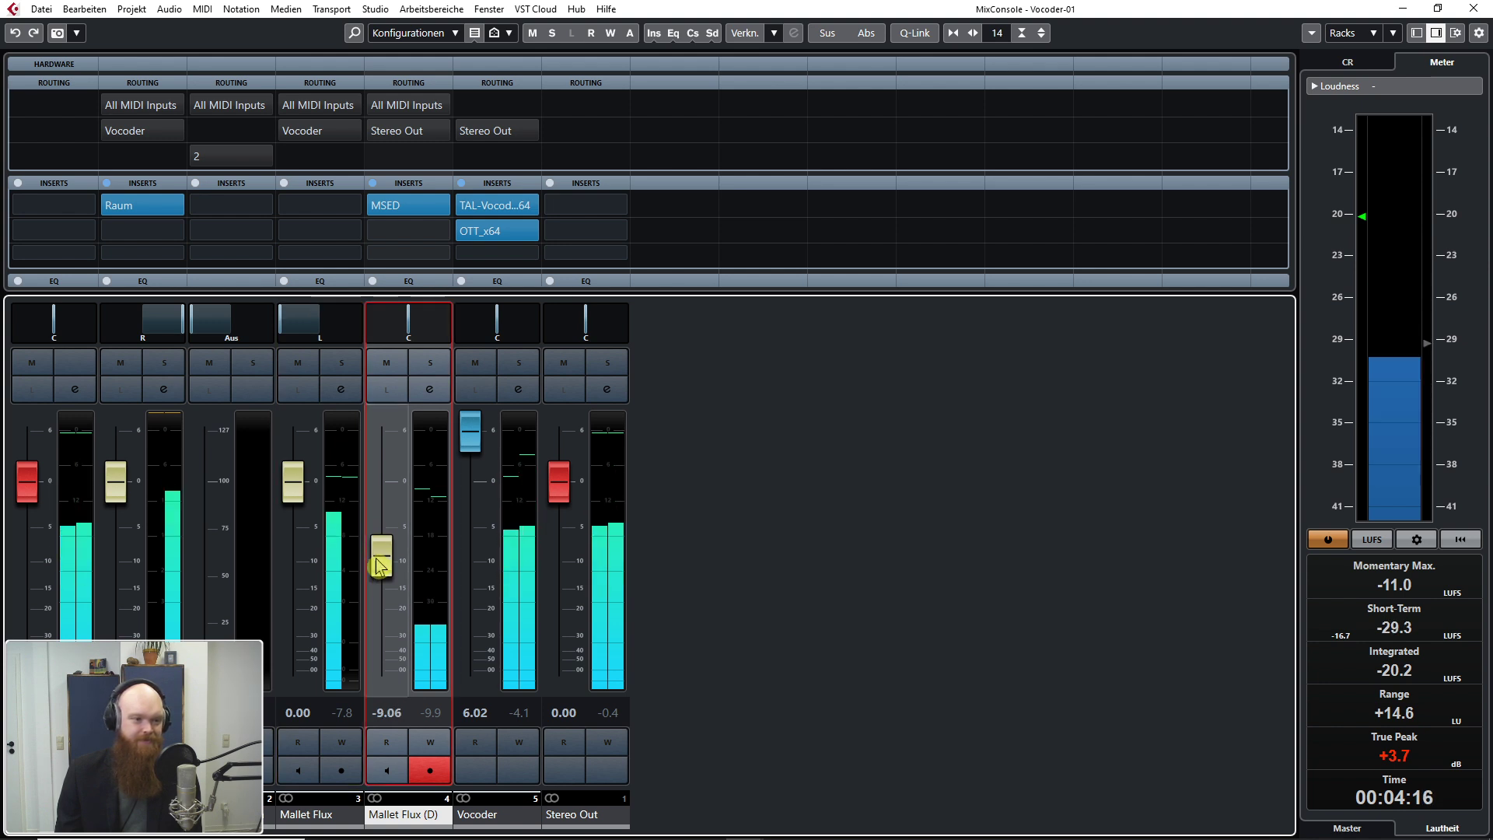
key("space")
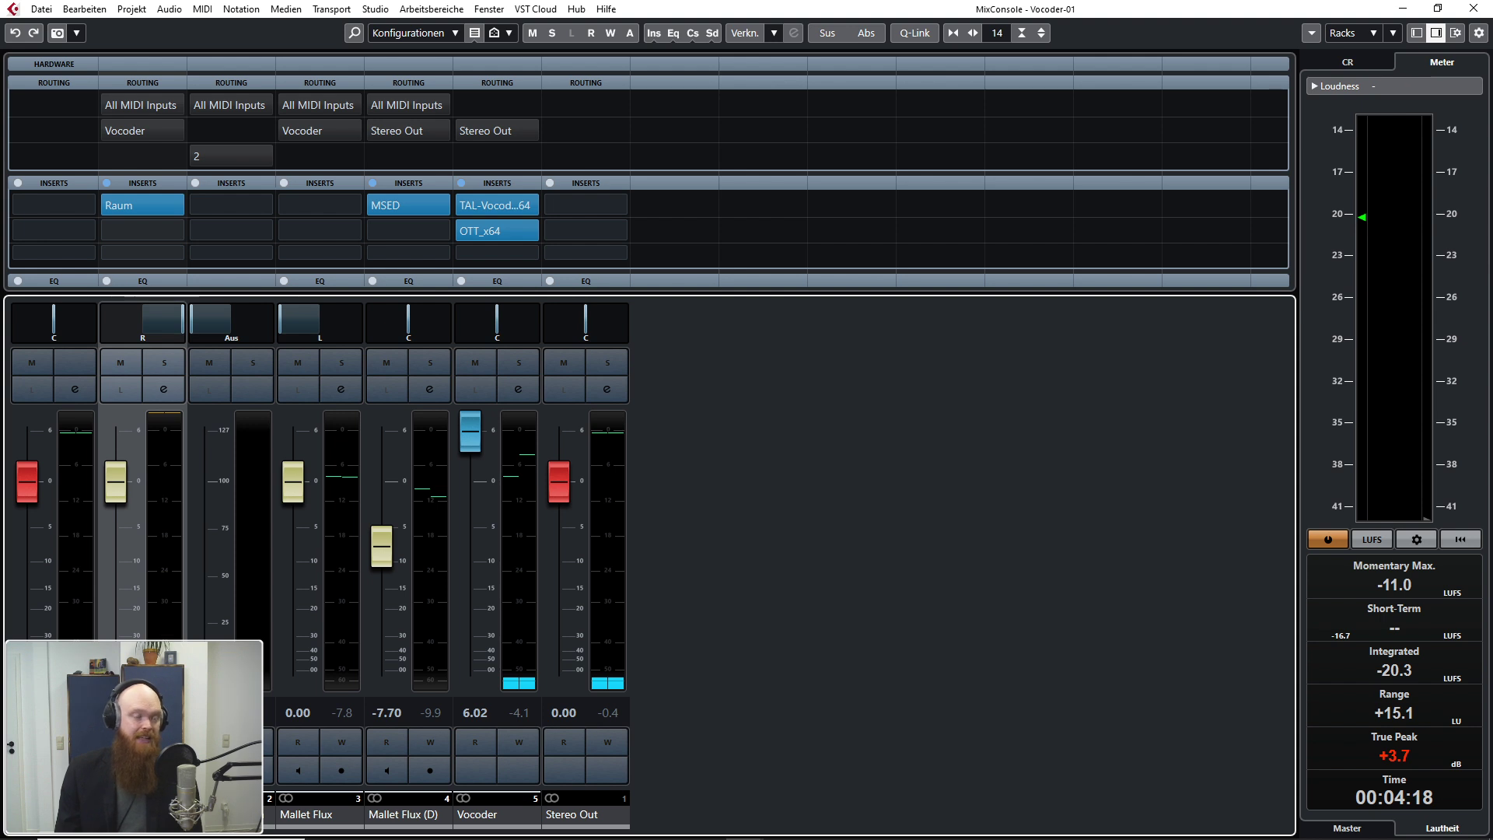
Step: Load L1 limiter Stereo after Raum on the Drums channel, then lower its threshold and set the out ceiling to about -3.9 dB
left_click(174, 233)
type("l1")
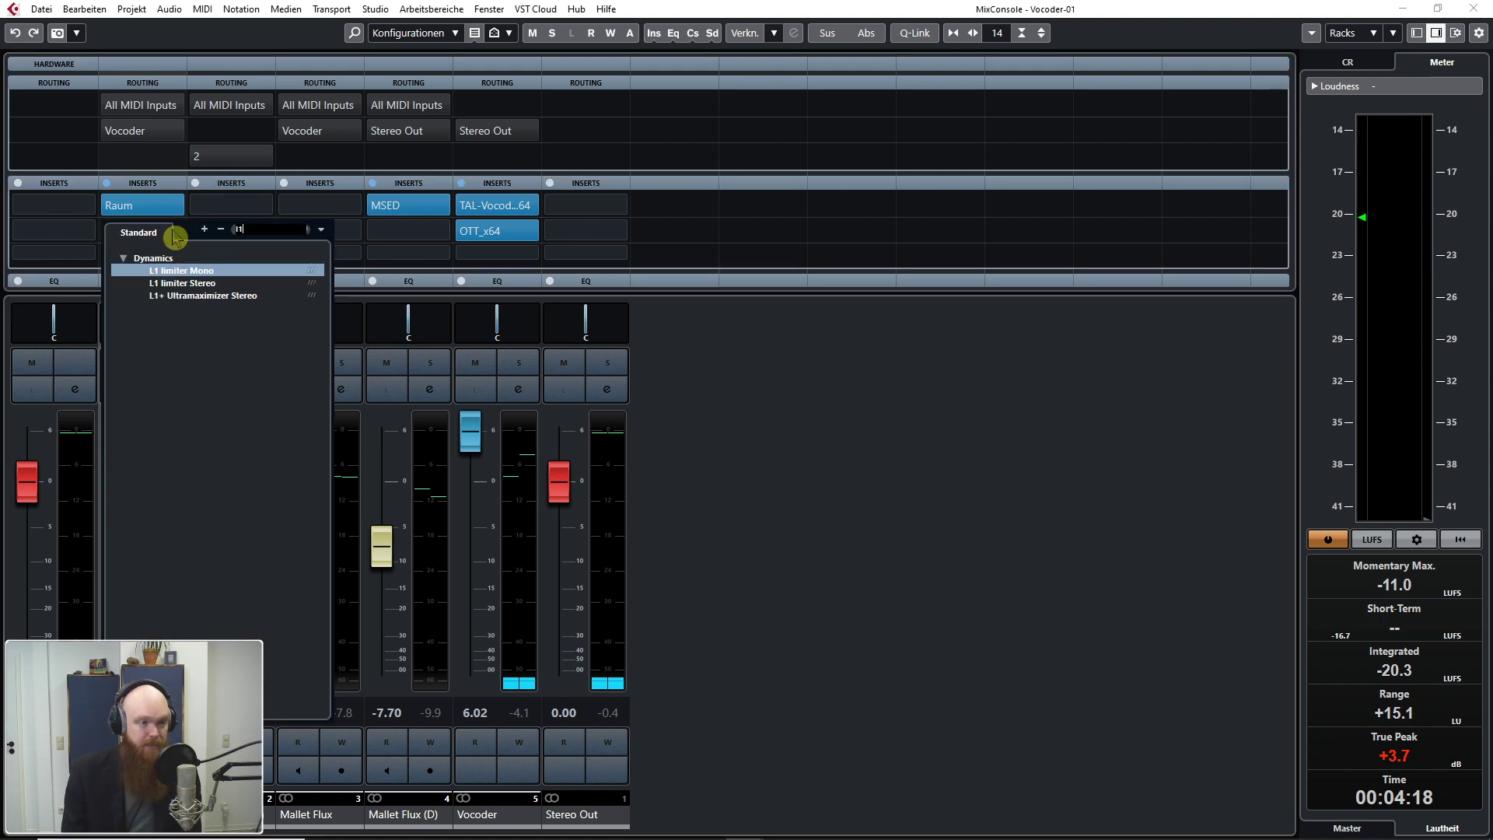
left_click(203, 283)
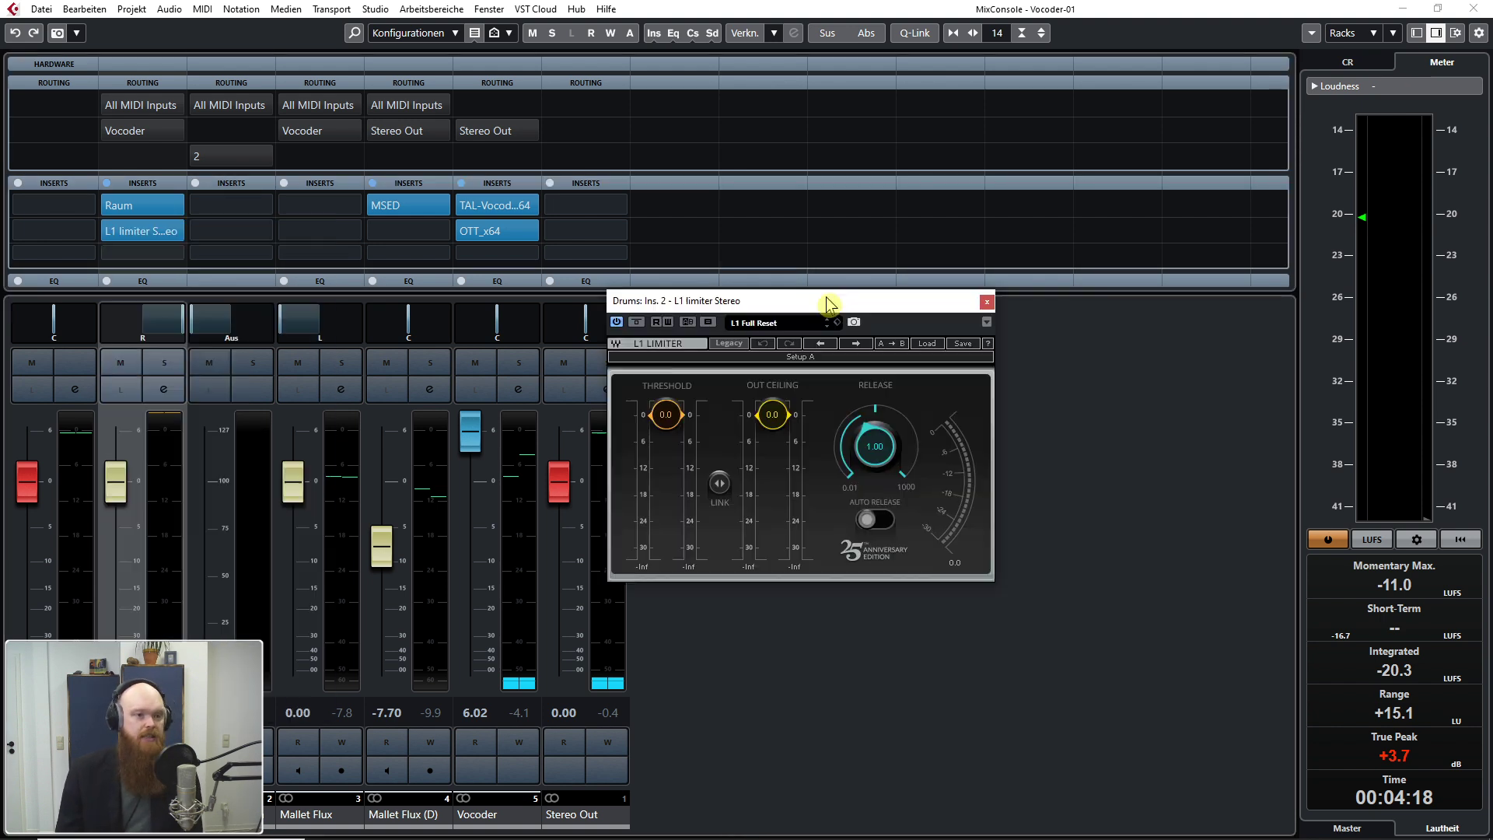
left_click_drag(753, 362, 753, 358)
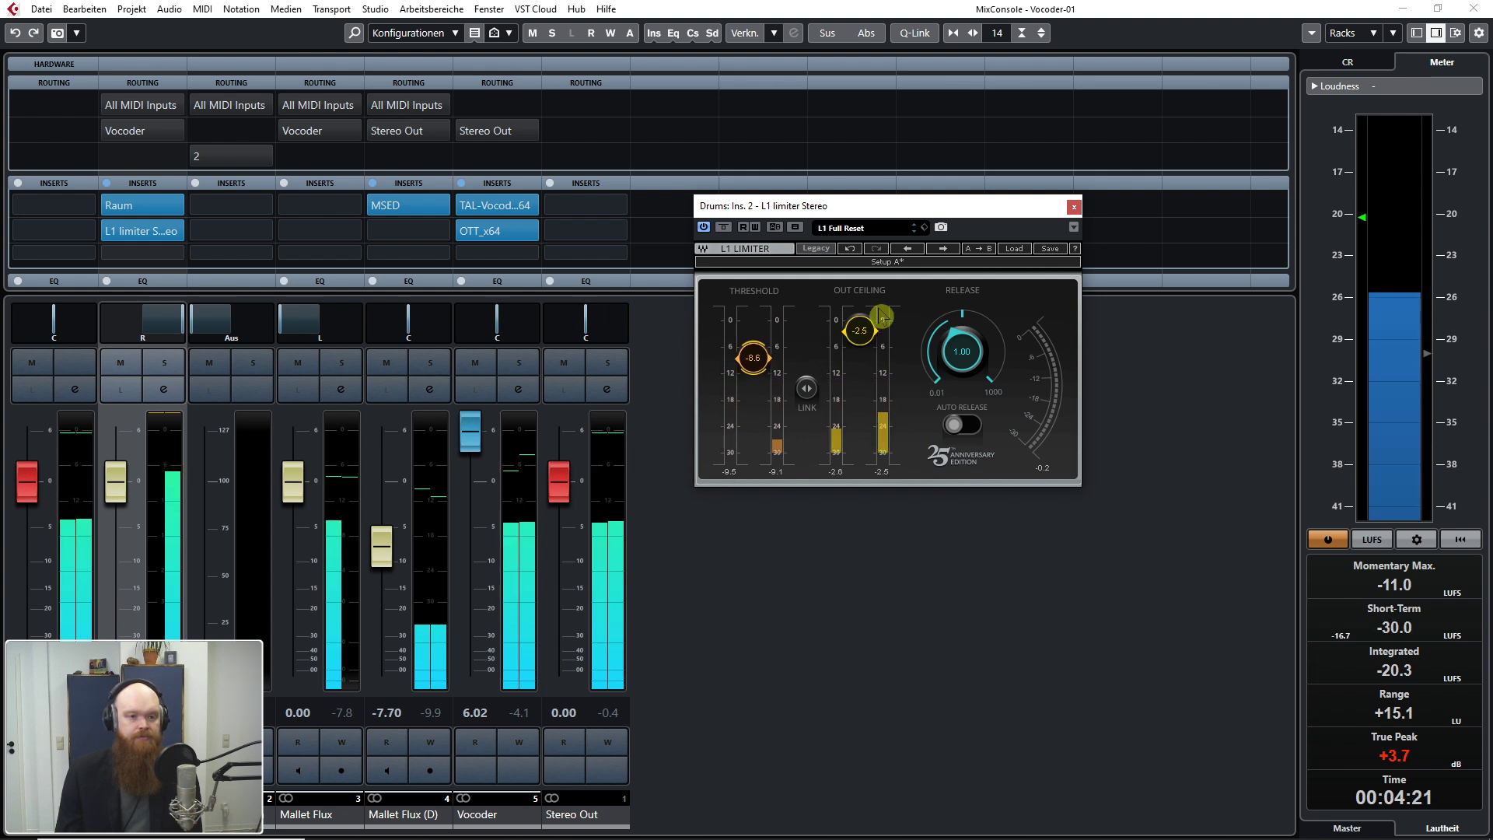
left_click_drag(753, 358, 752, 361)
left_click_drag(861, 335, 861, 338)
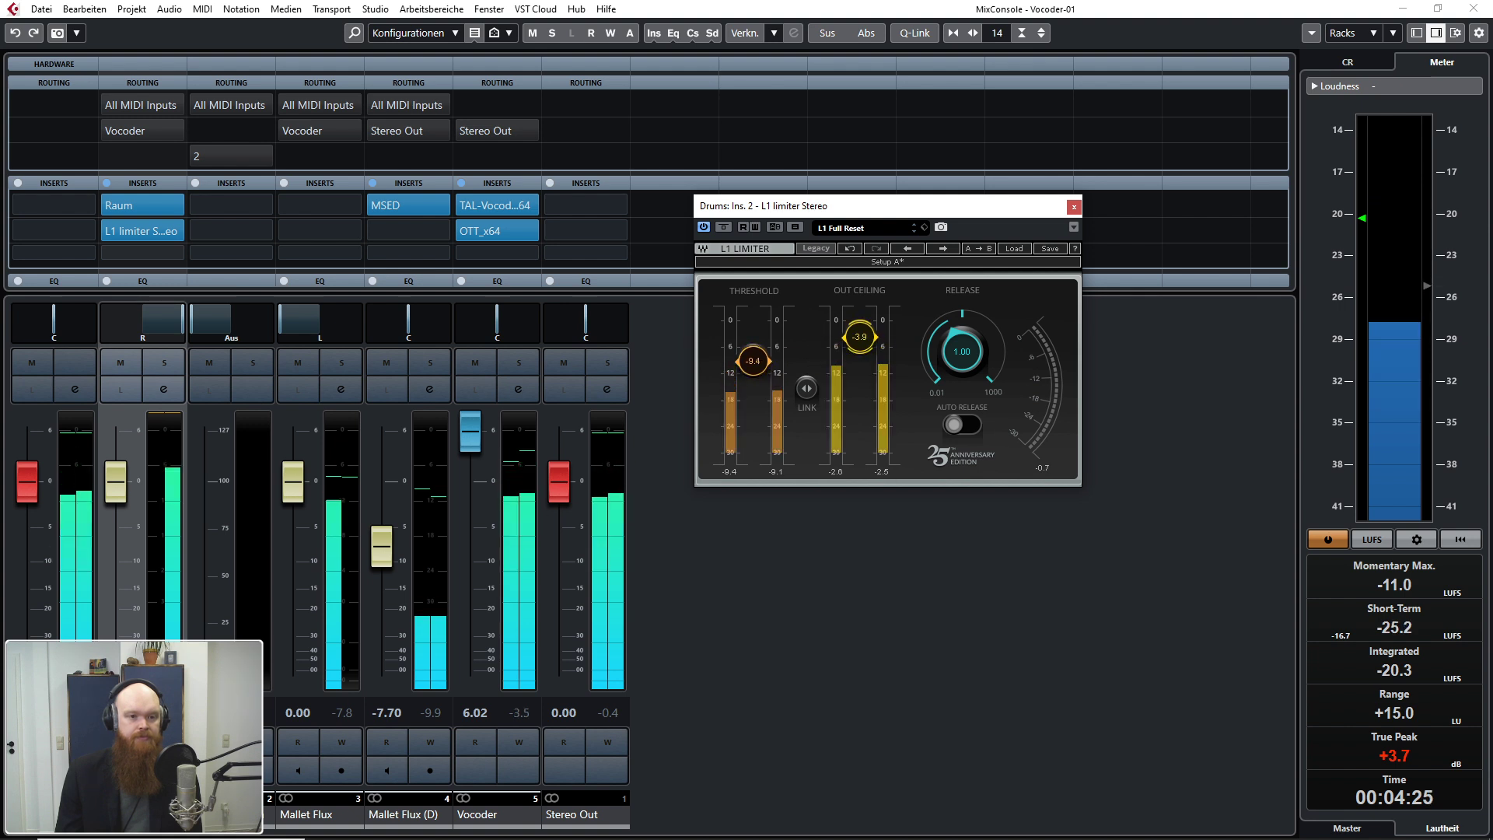
left_click_drag(758, 365, 758, 375)
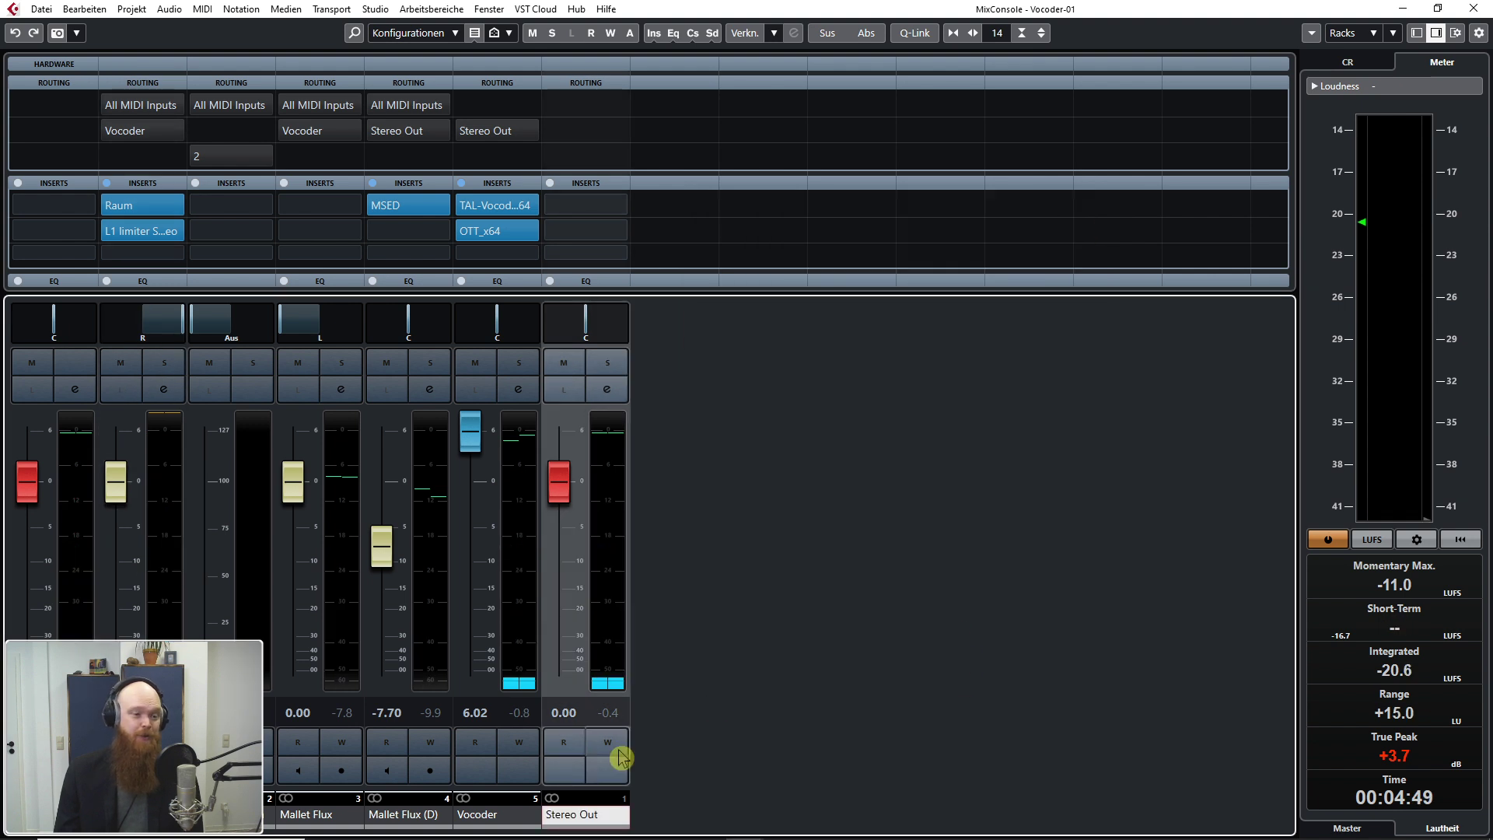
Step: Add a group channel named Backmischung to the selected Vocoder and Mallet Flux (D) channels
left_click(483, 822)
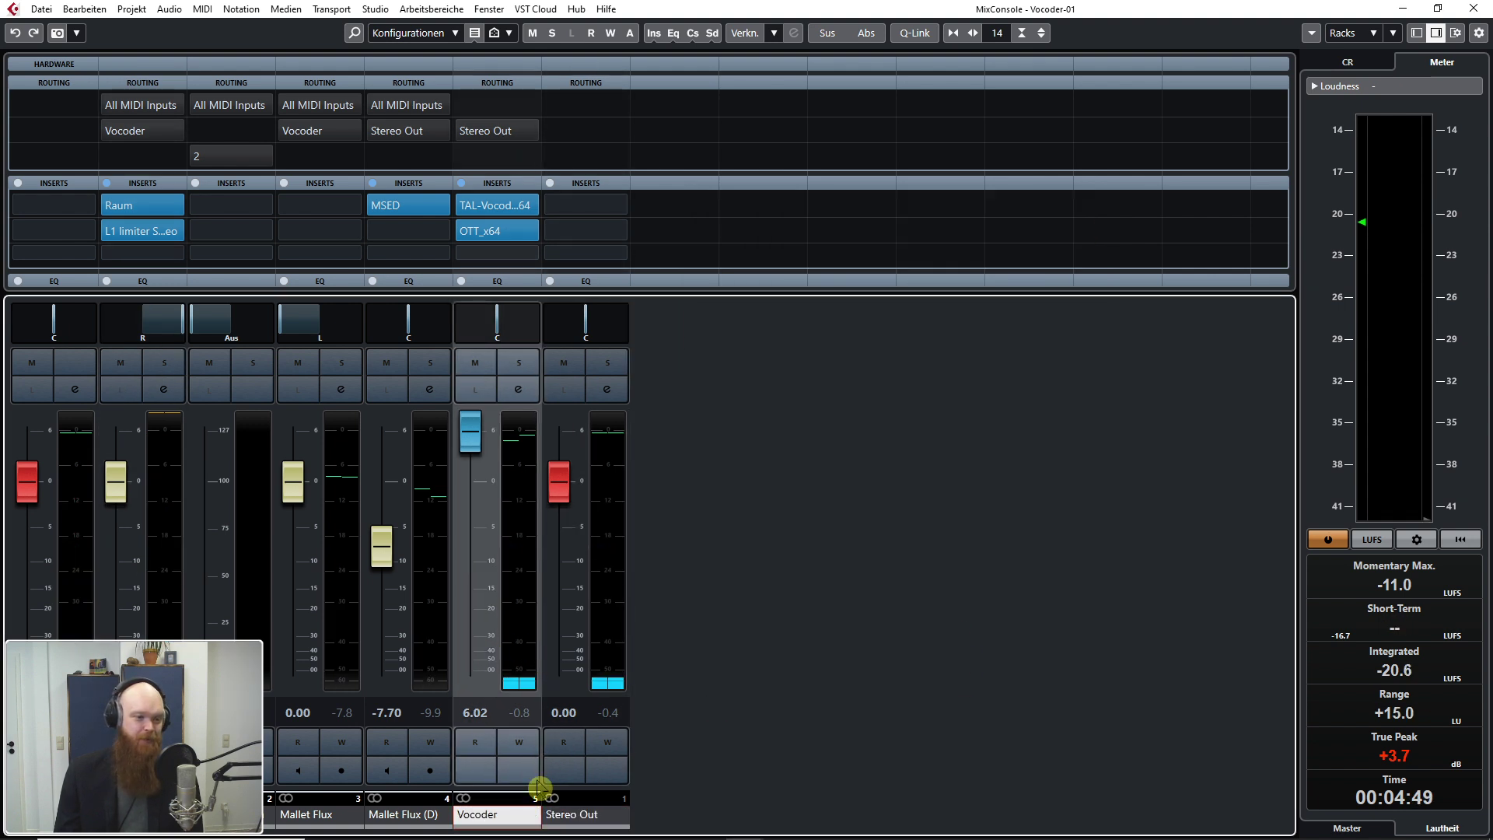
left_click(388, 818)
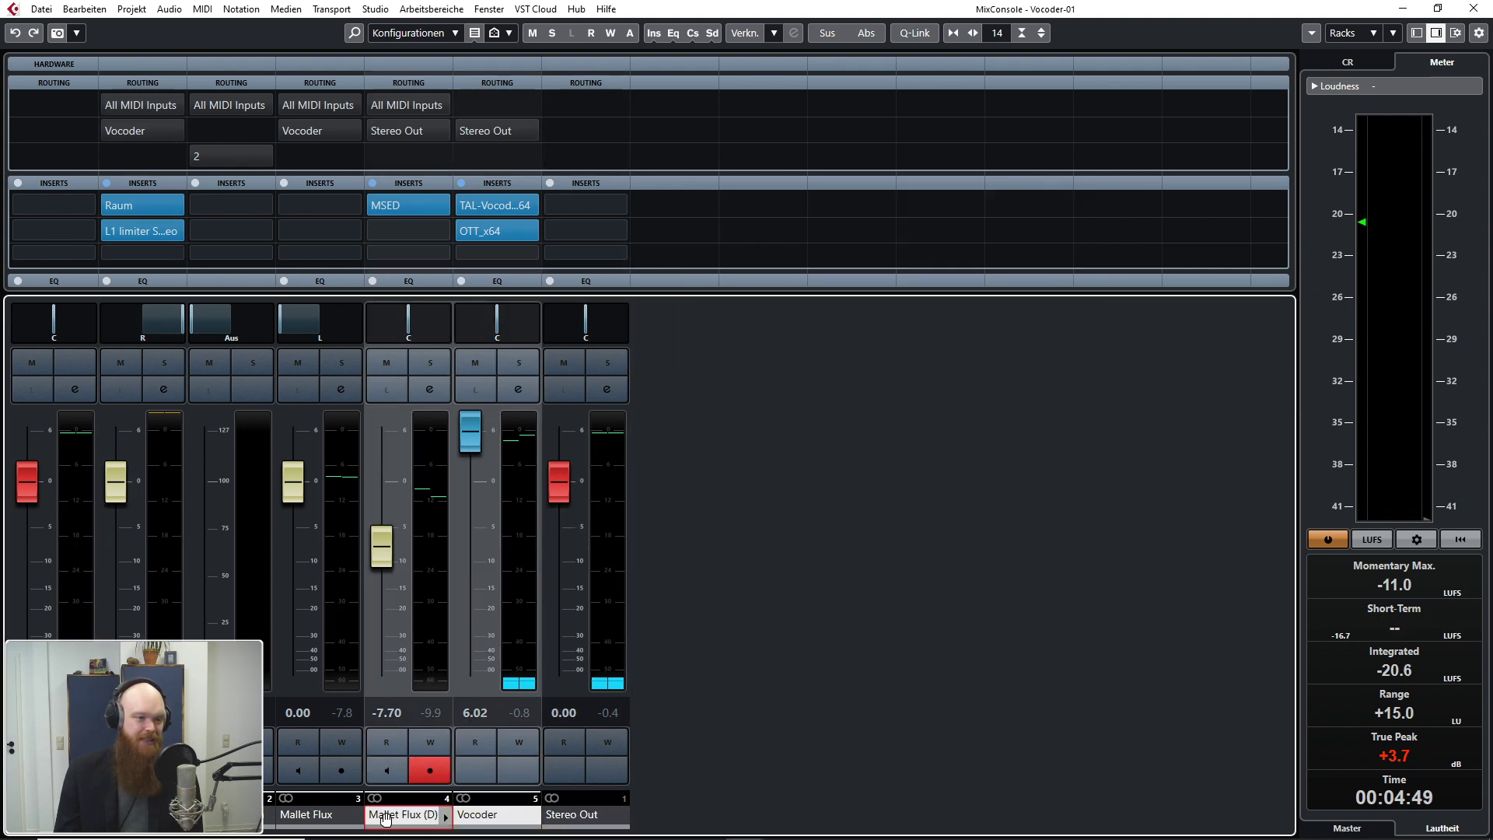
right_click(483, 811)
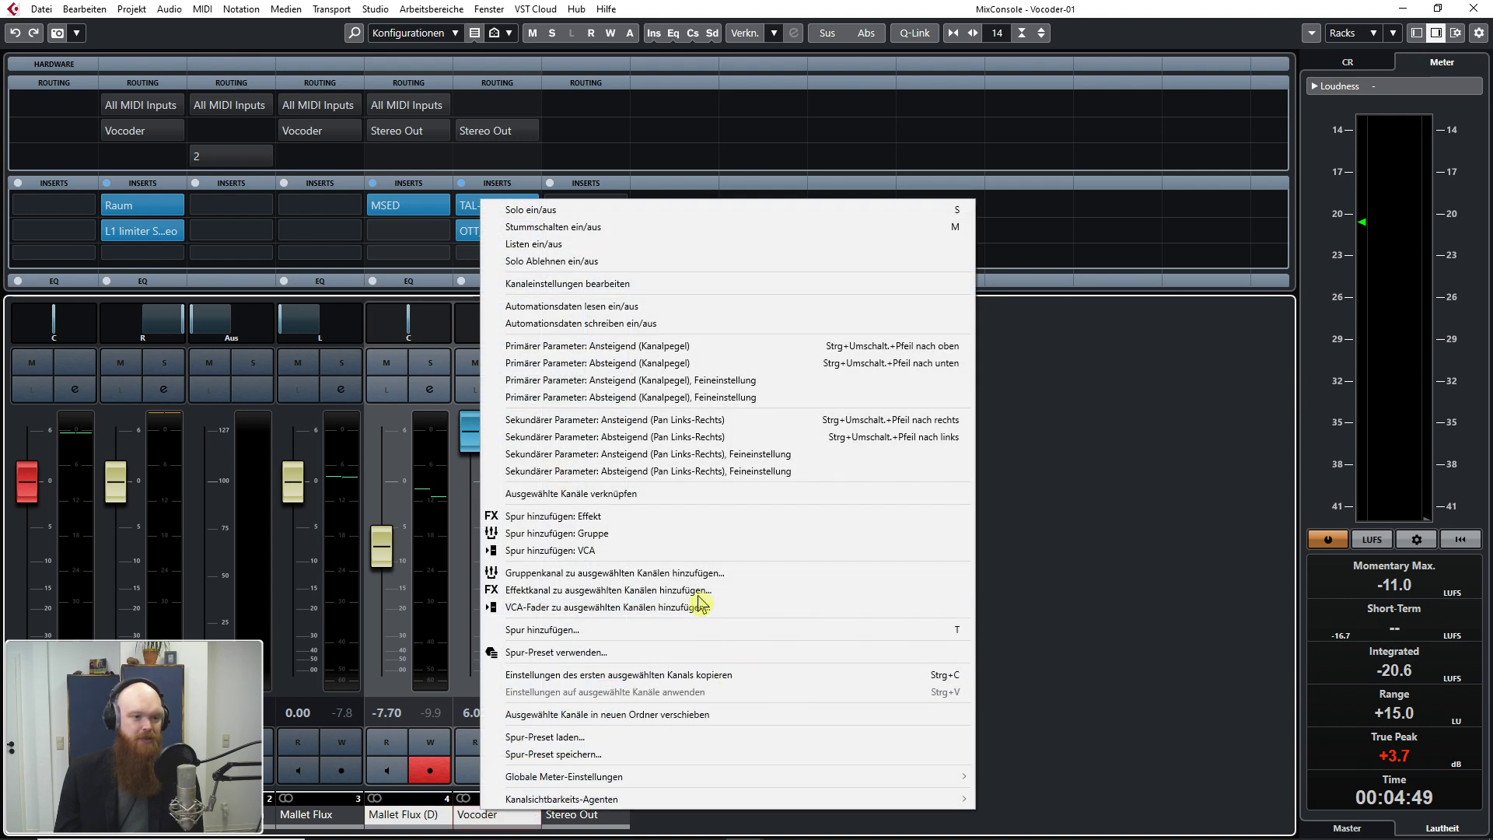
left_click(657, 573)
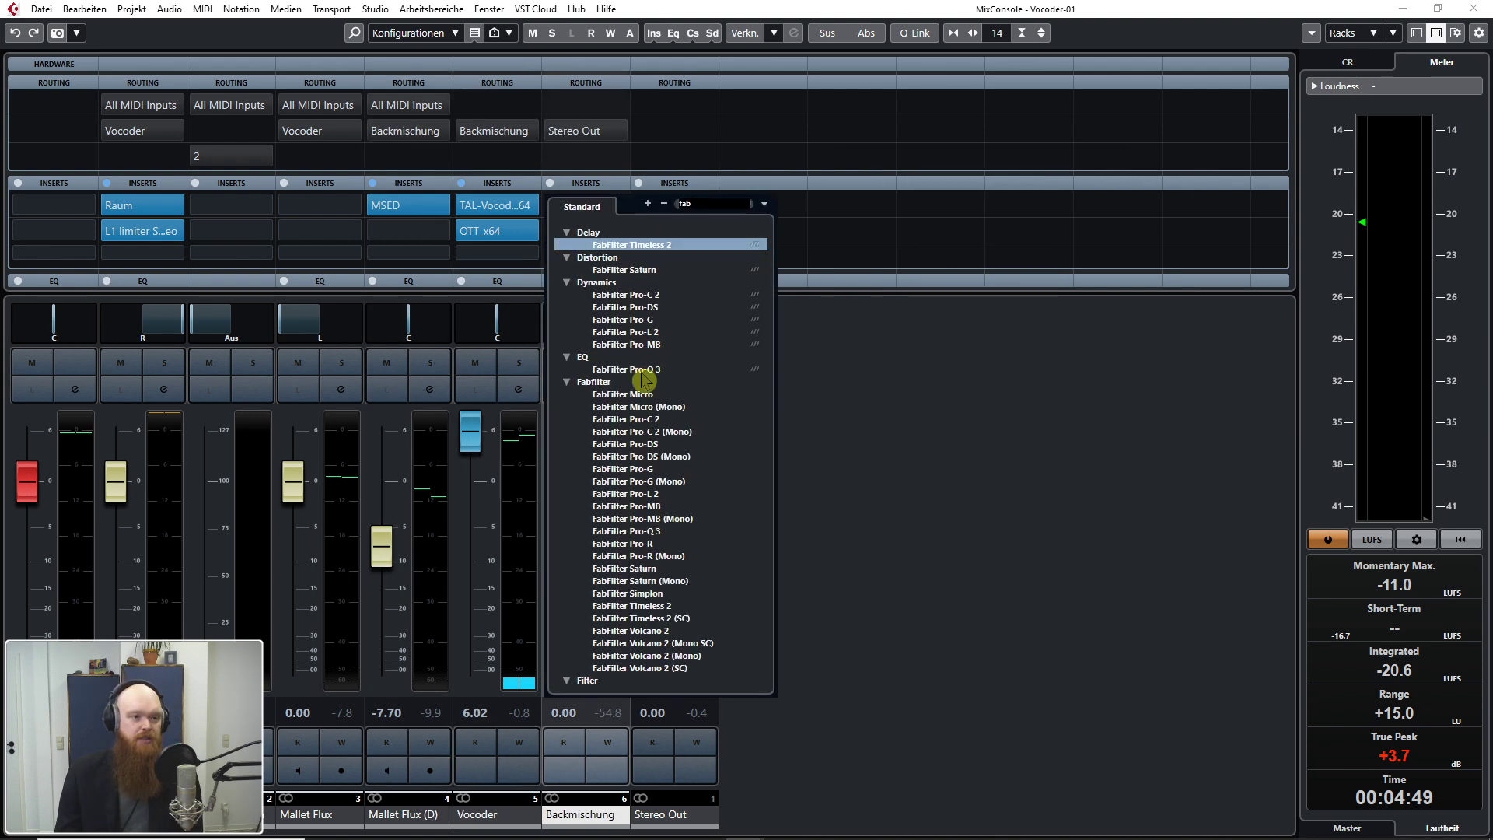
Step: Load FabFilter Pro-Q 3 on the Backmischung group with a low cut at about 178 Hz and a high cut at about 2814 Hz
left_click(644, 379)
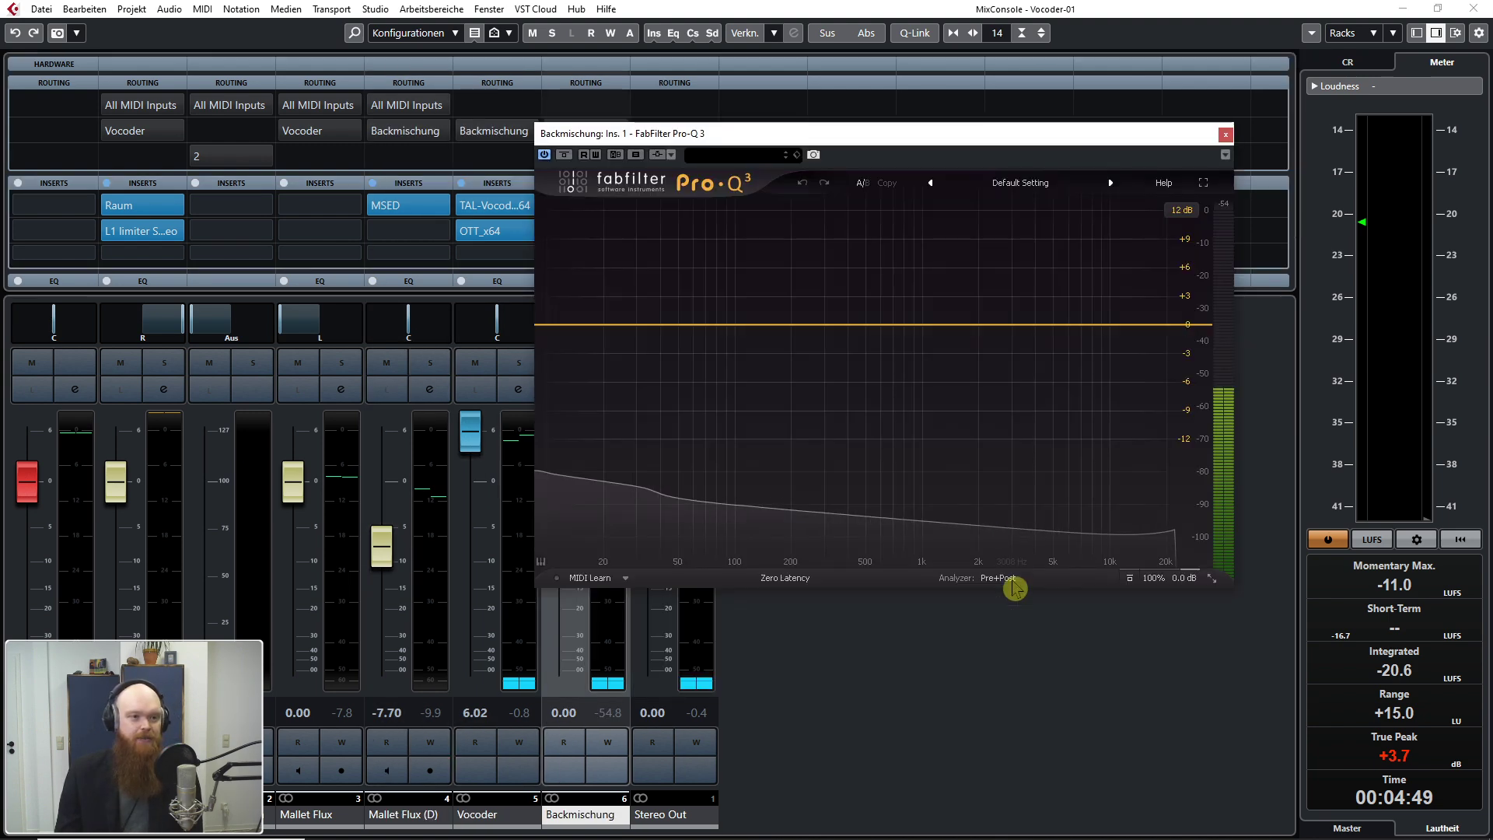
left_click_drag(573, 333, 783, 328)
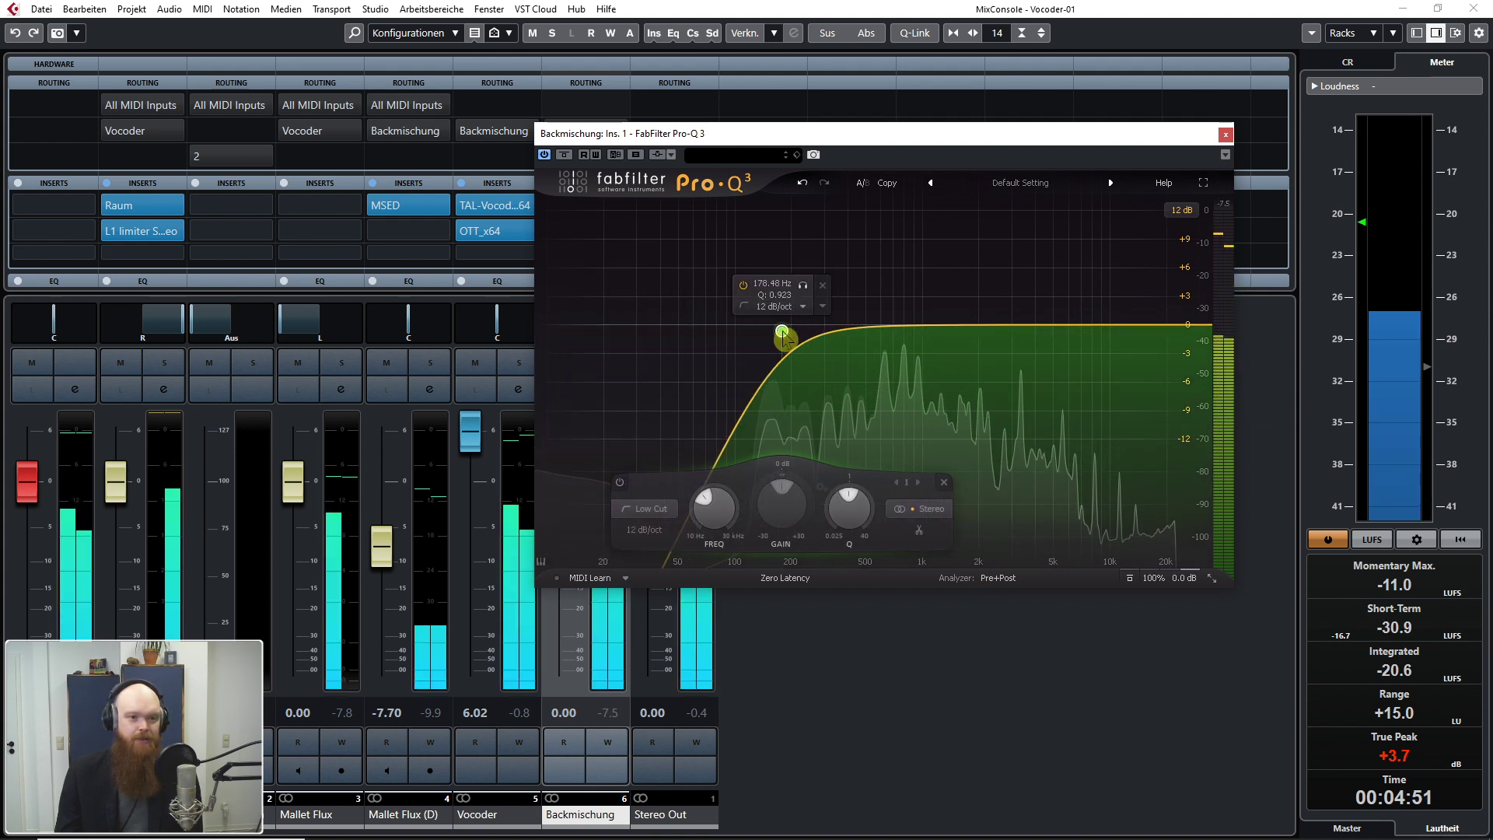
left_click(1161, 328)
left_click_drag(1162, 329, 1008, 290)
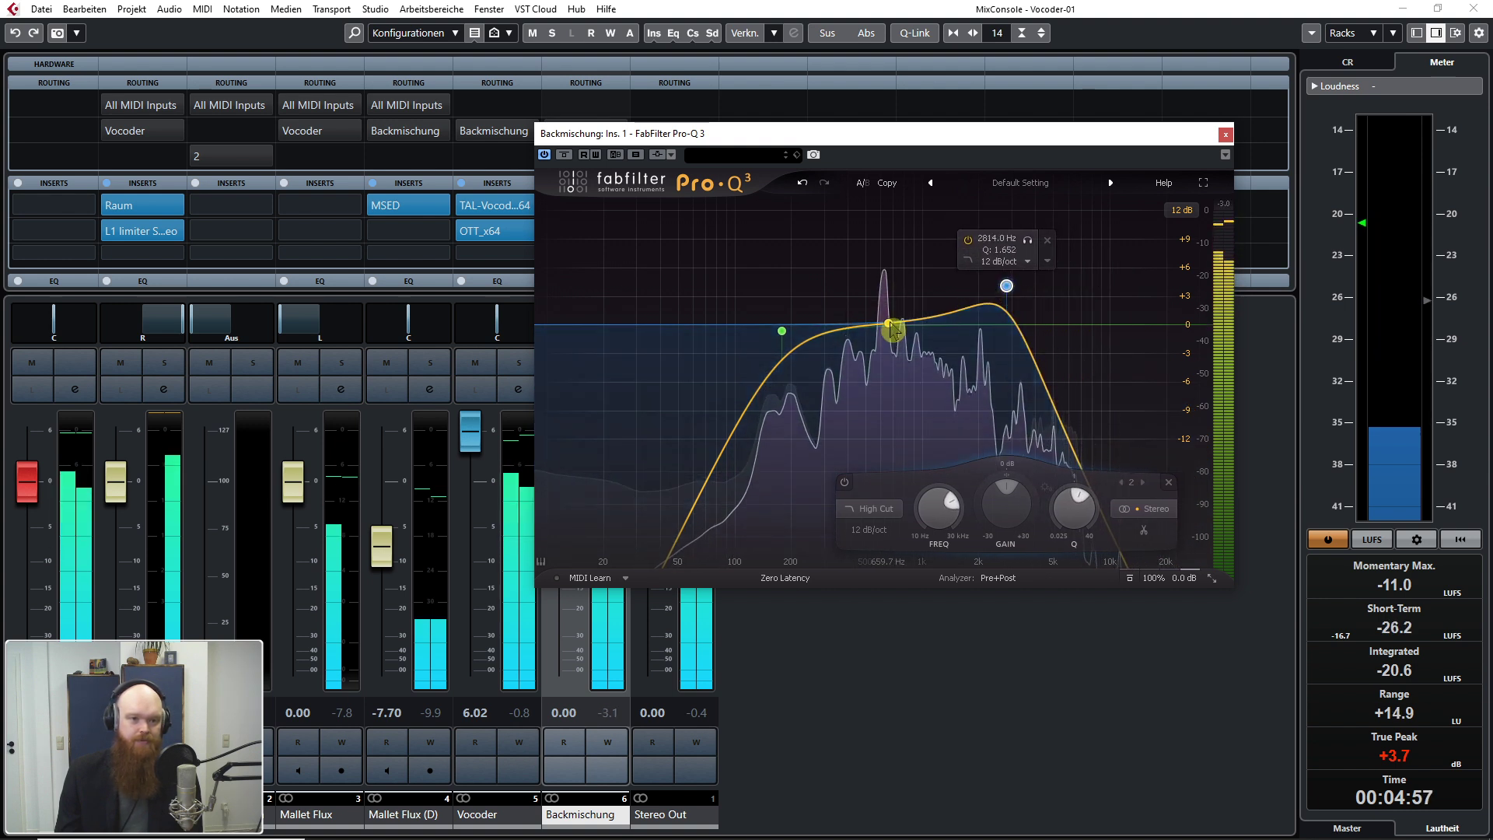
Step: Add a narrow bell cut of about -4.7 dB at 617 Hz with a Q of about 5.8, and close the equalizer
left_click_drag(883, 327, 884, 373)
scroll(883, 347, "up", 8)
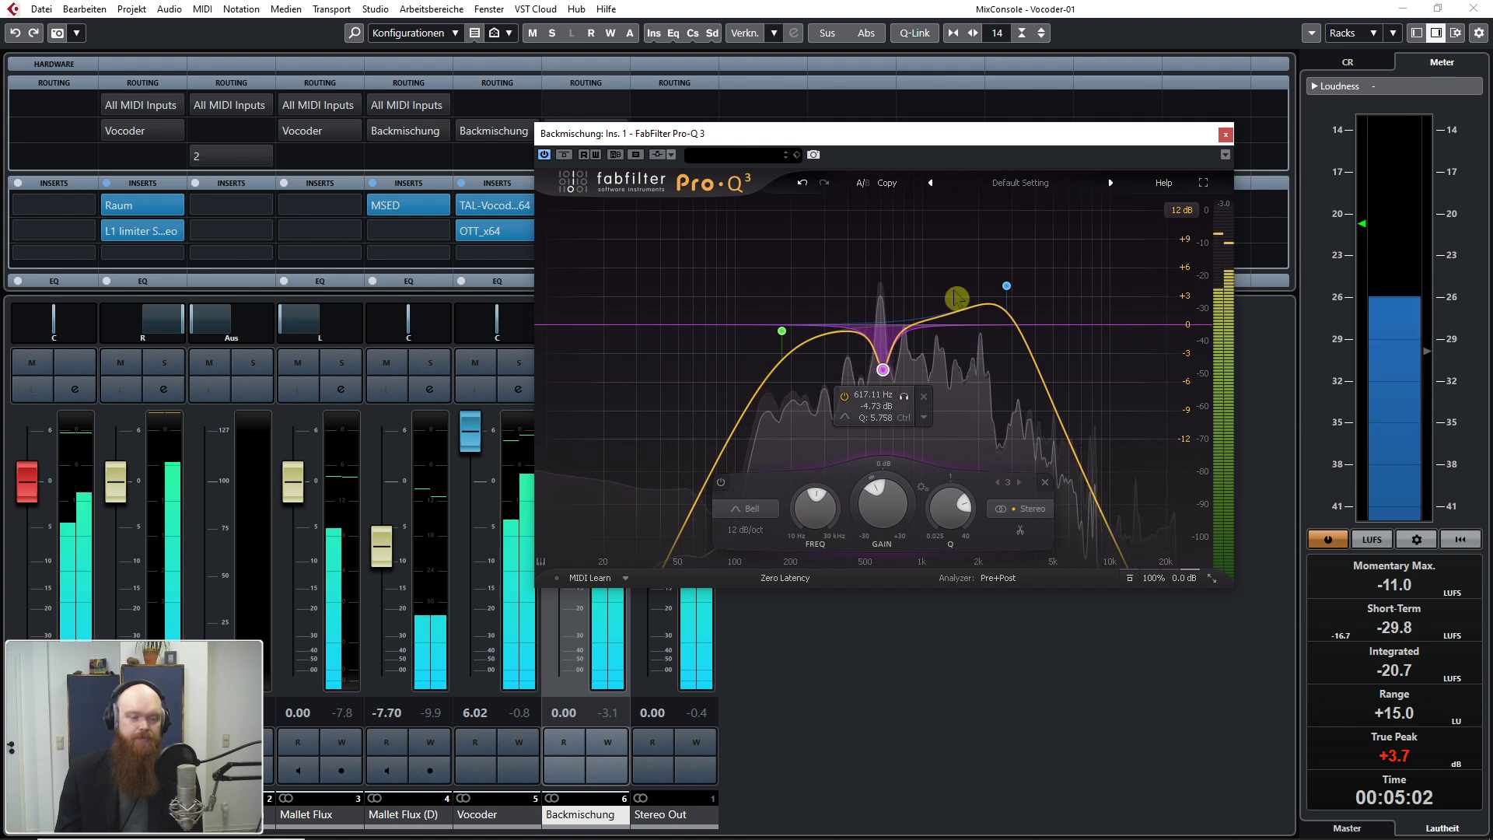
left_click(1226, 135)
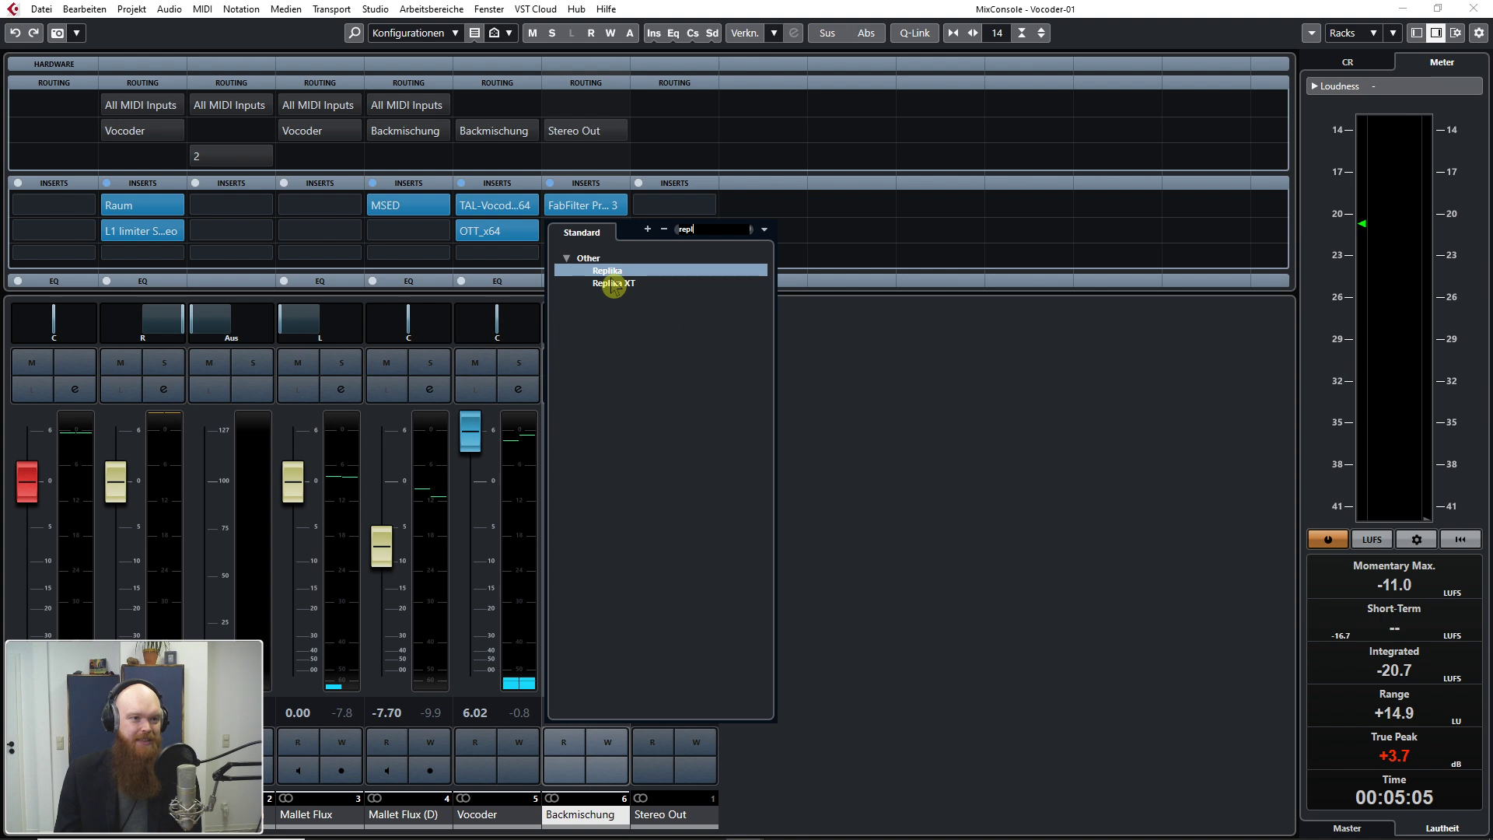
Step: Load Replika as Backmischung's second insert with Diffusion delay and Filter modulation, reducing the wet mix and setting feedback to 12.5 %
left_click(614, 283)
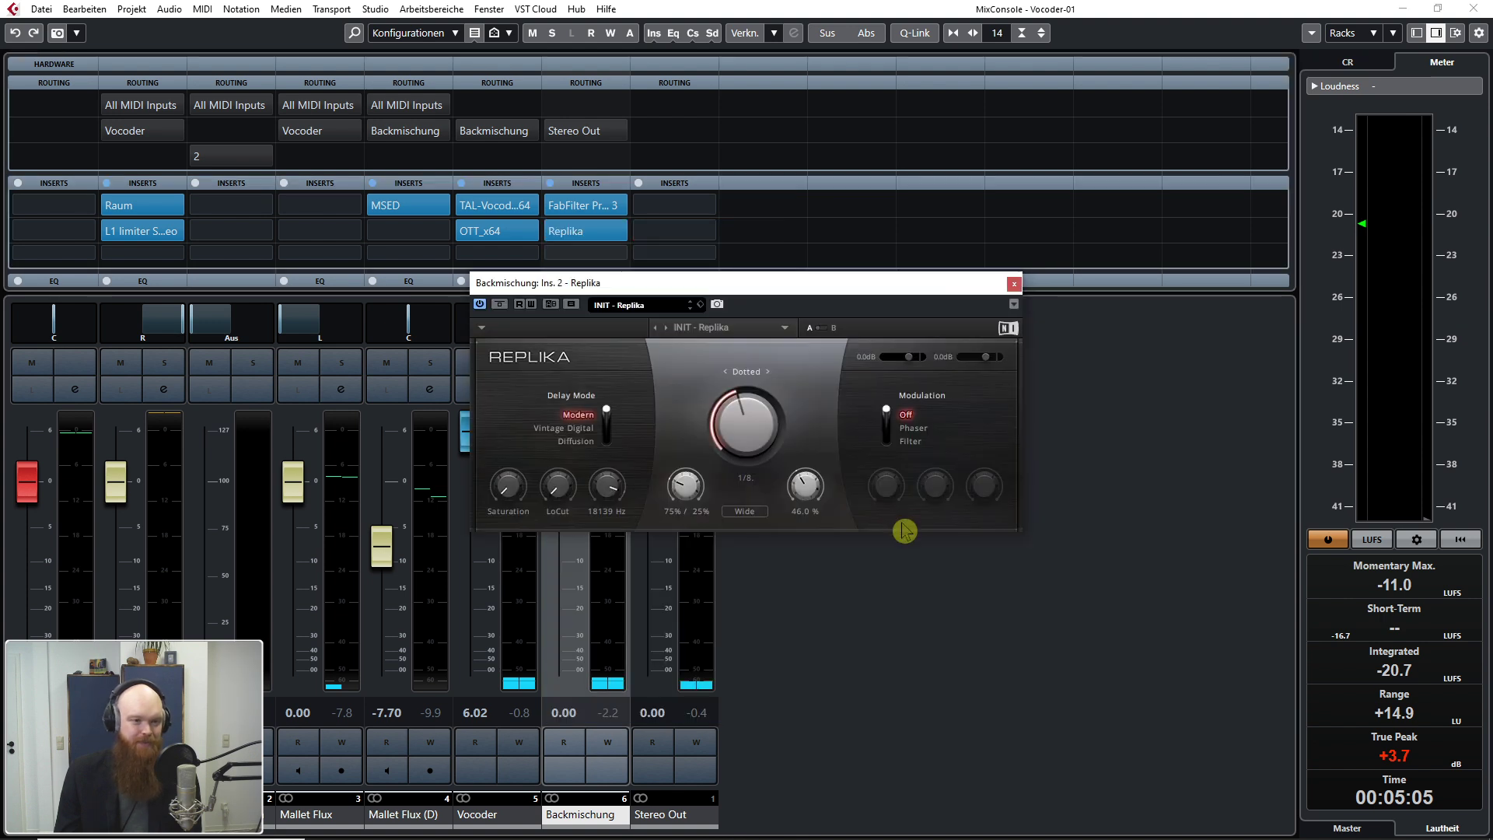
left_click_drag(685, 486, 685, 496)
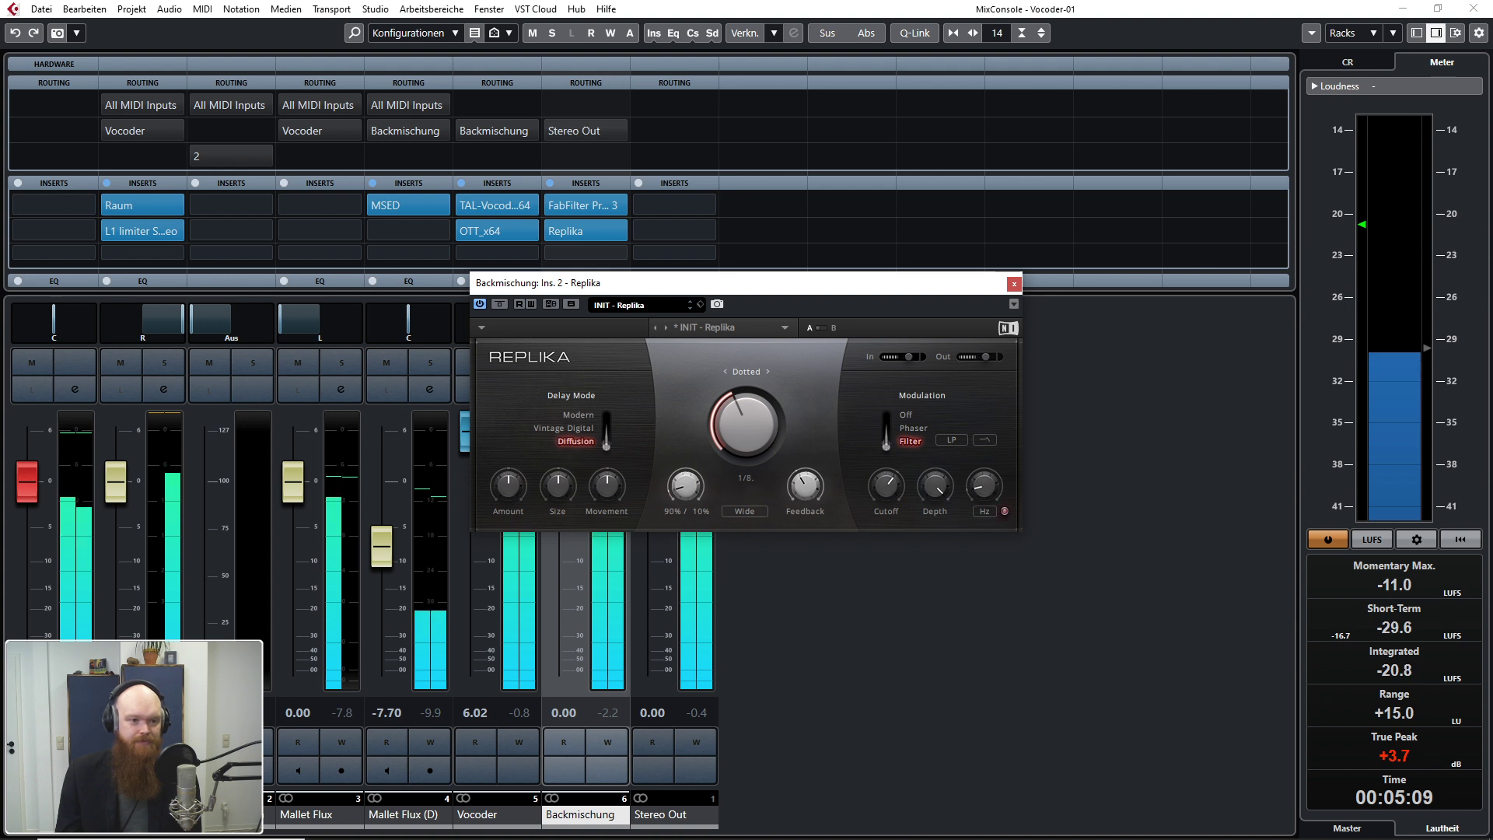
left_click_drag(805, 487, 804, 527)
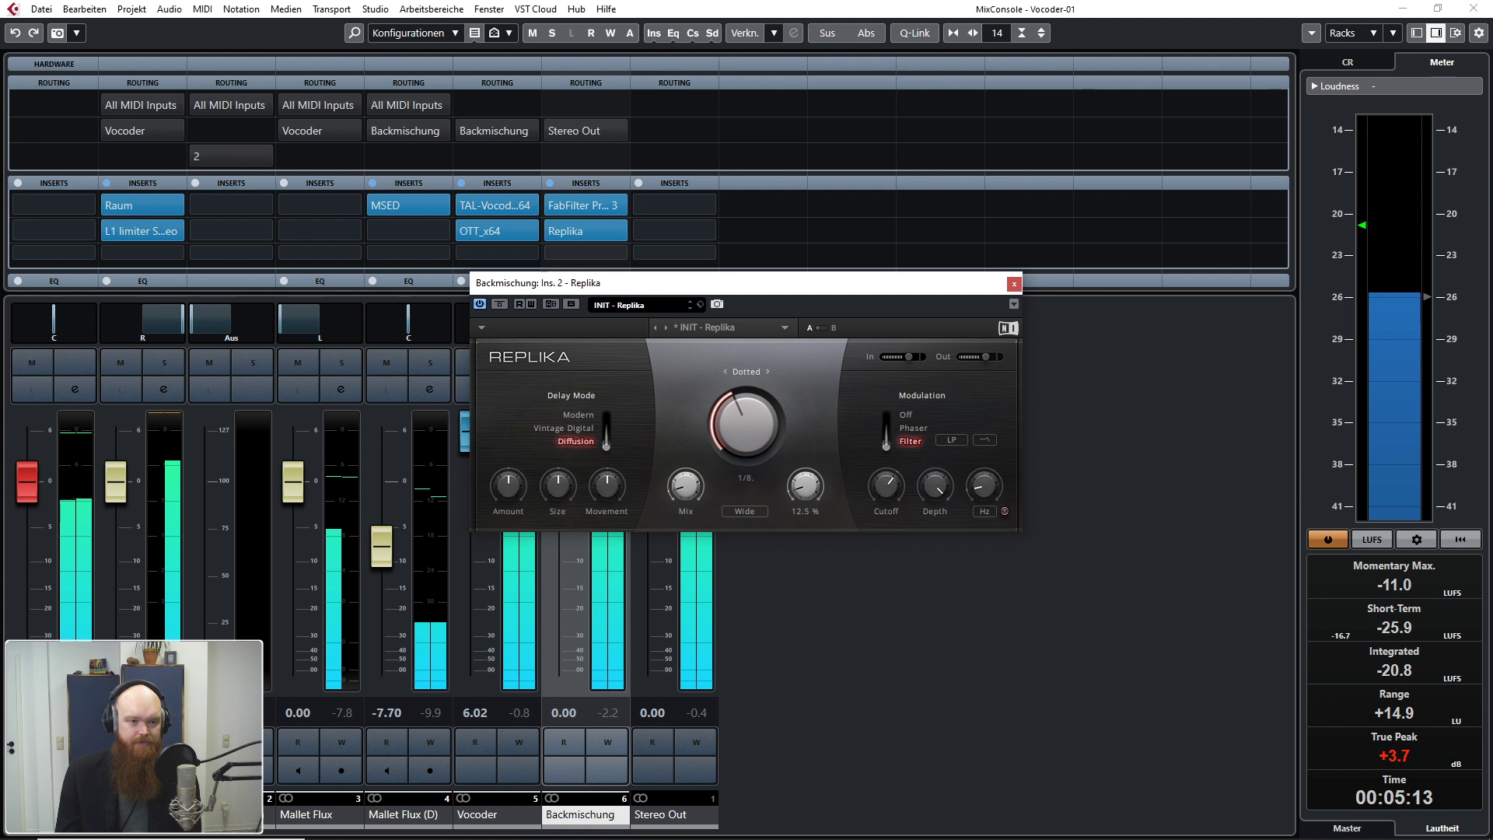
left_click_drag(673, 498, 684, 495)
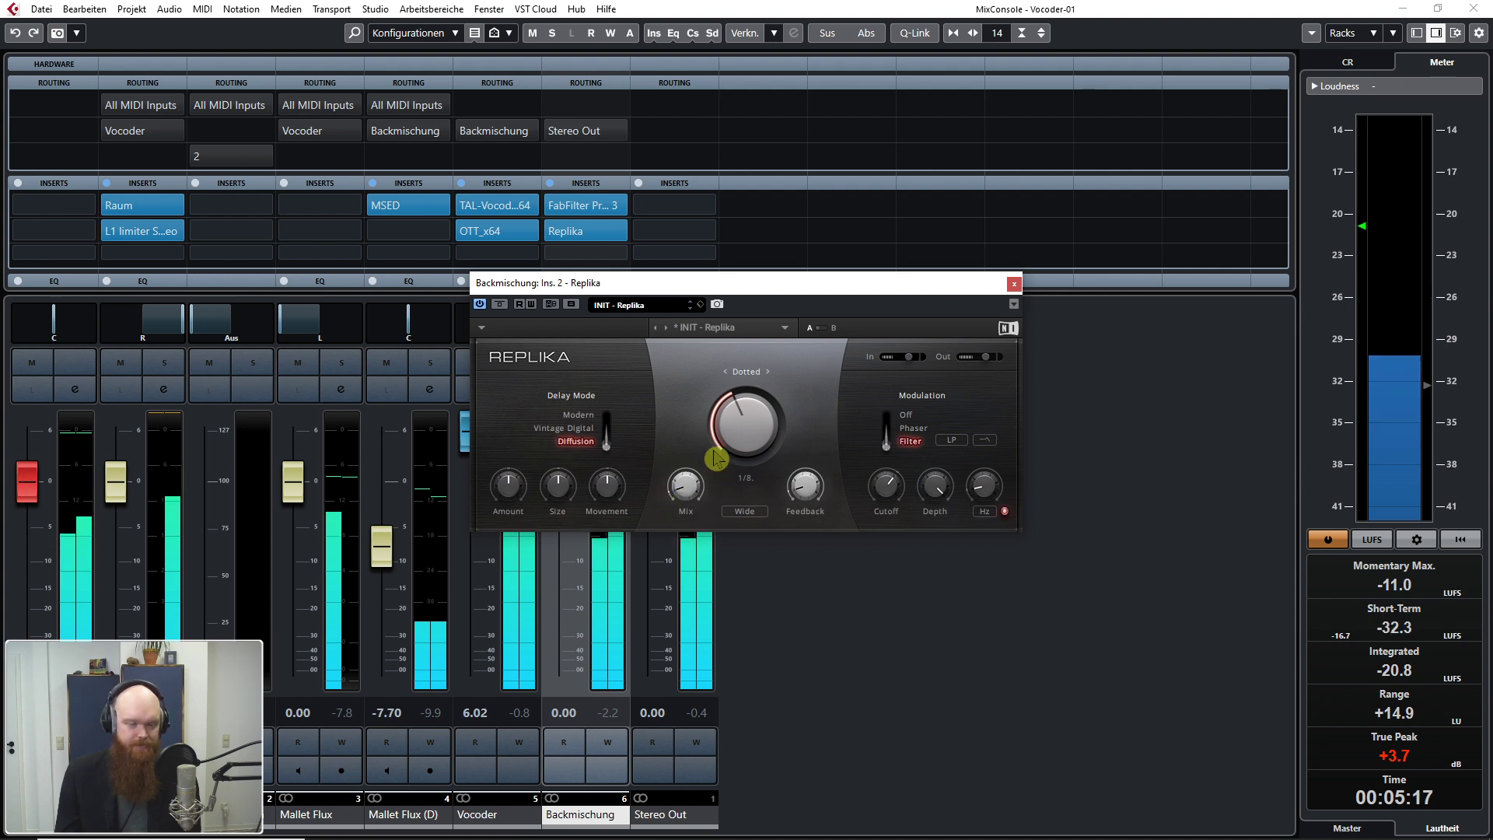
mouse_move(805, 487)
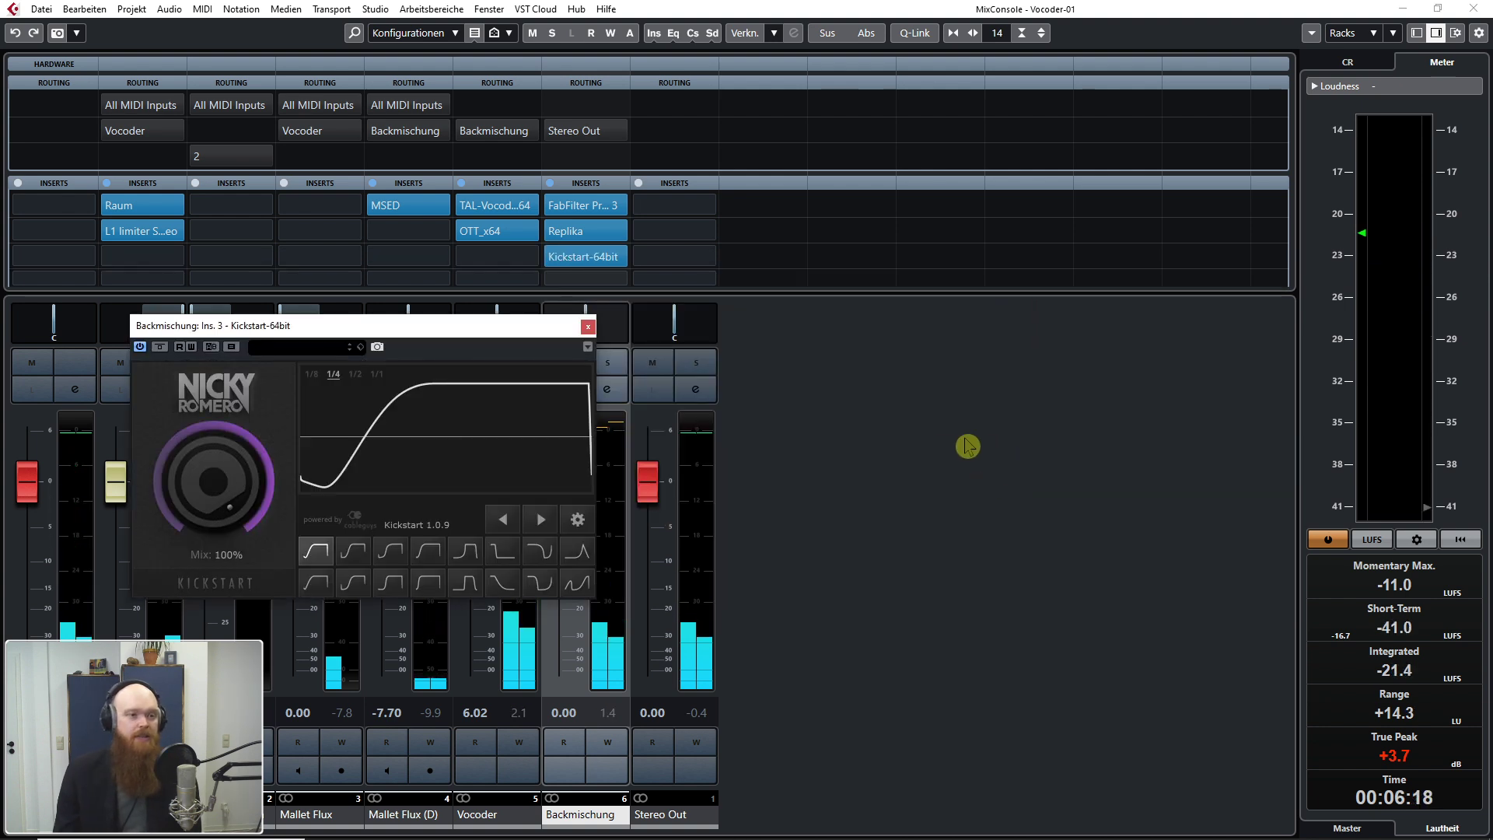
Step: Choose the High Chain ducking curve in Backmischung's Kickstart insert and reduce its mix amount during playback
left_click_drag(483, 325, 1097, 243)
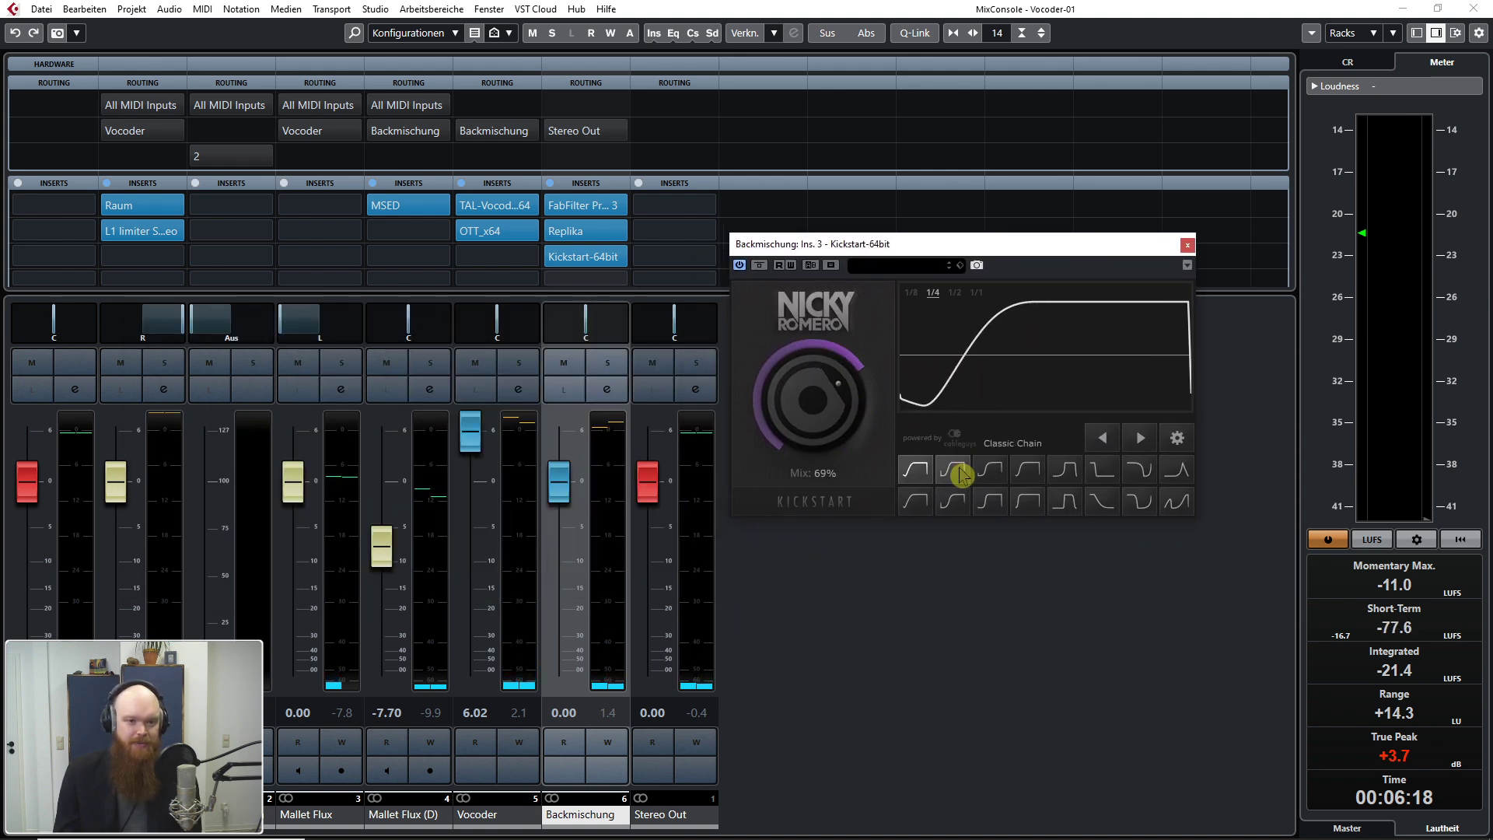
left_click(1027, 468)
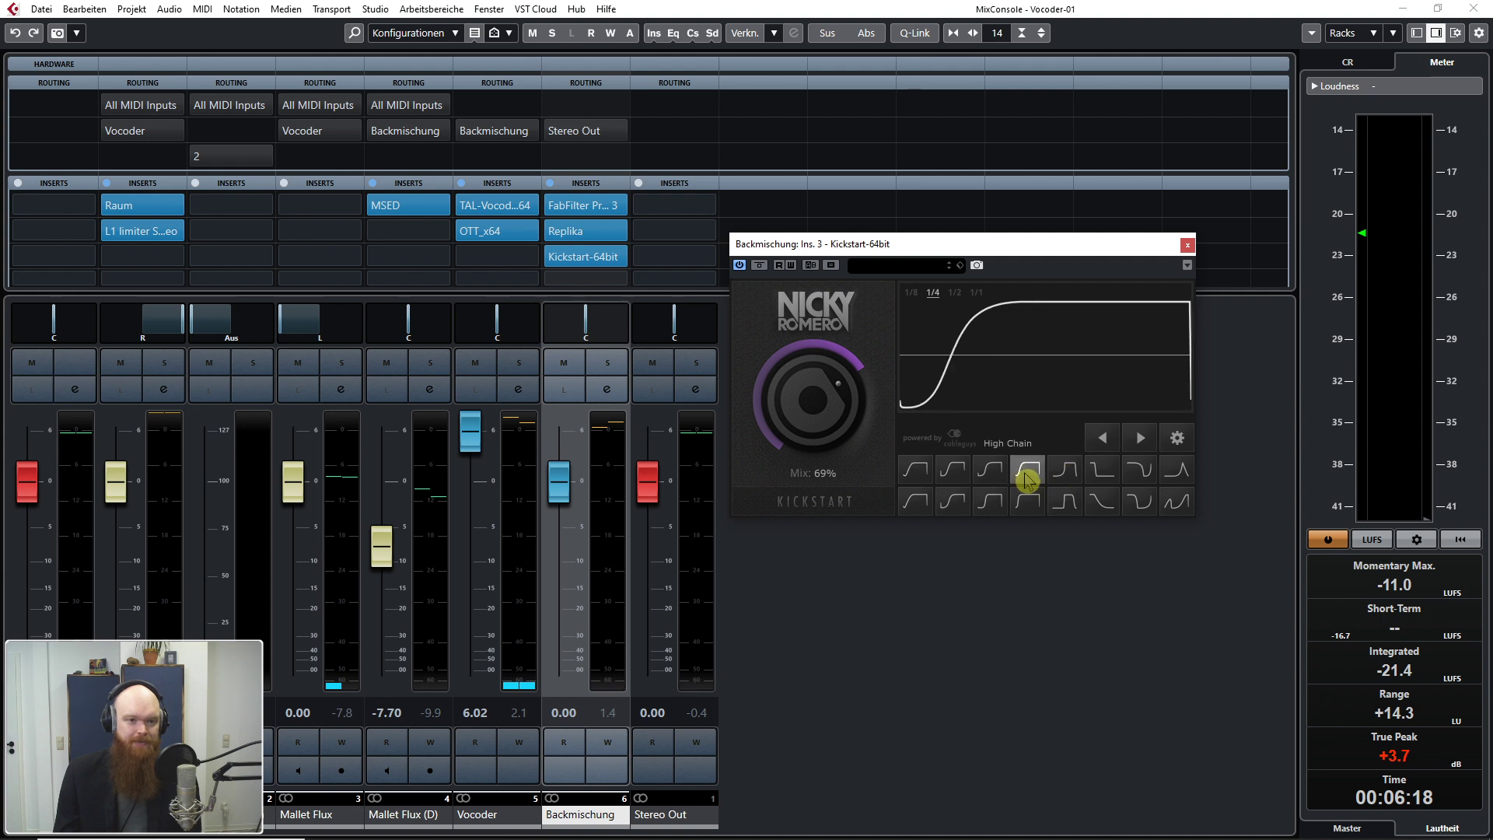
key("space")
left_click_drag(813, 399, 813, 417)
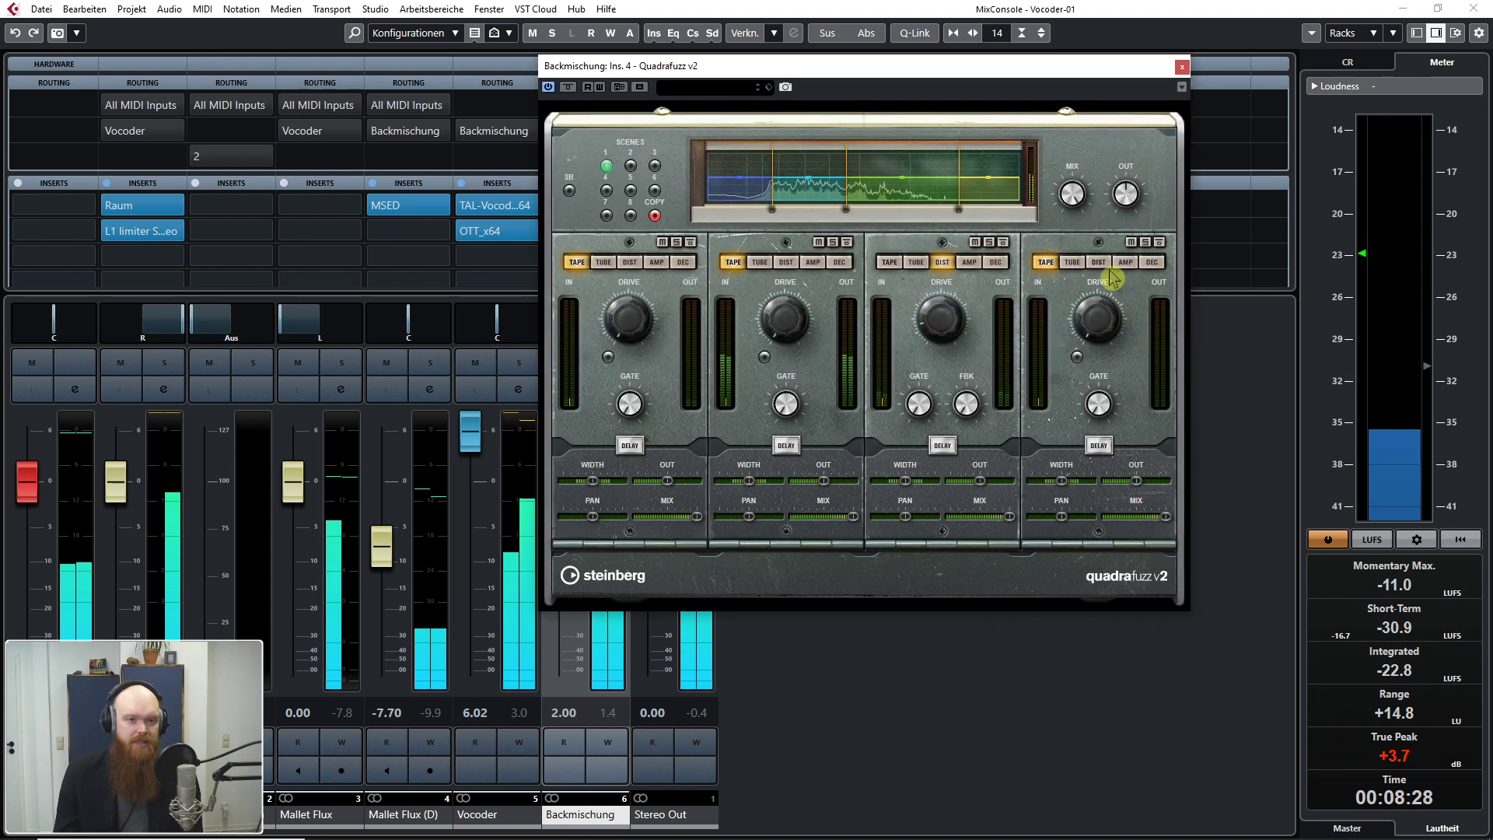
Step: Switch the highest frequency band of Backmischung's Quadrafuzz v2 insert to the DIST distortion type
left_click(1099, 264)
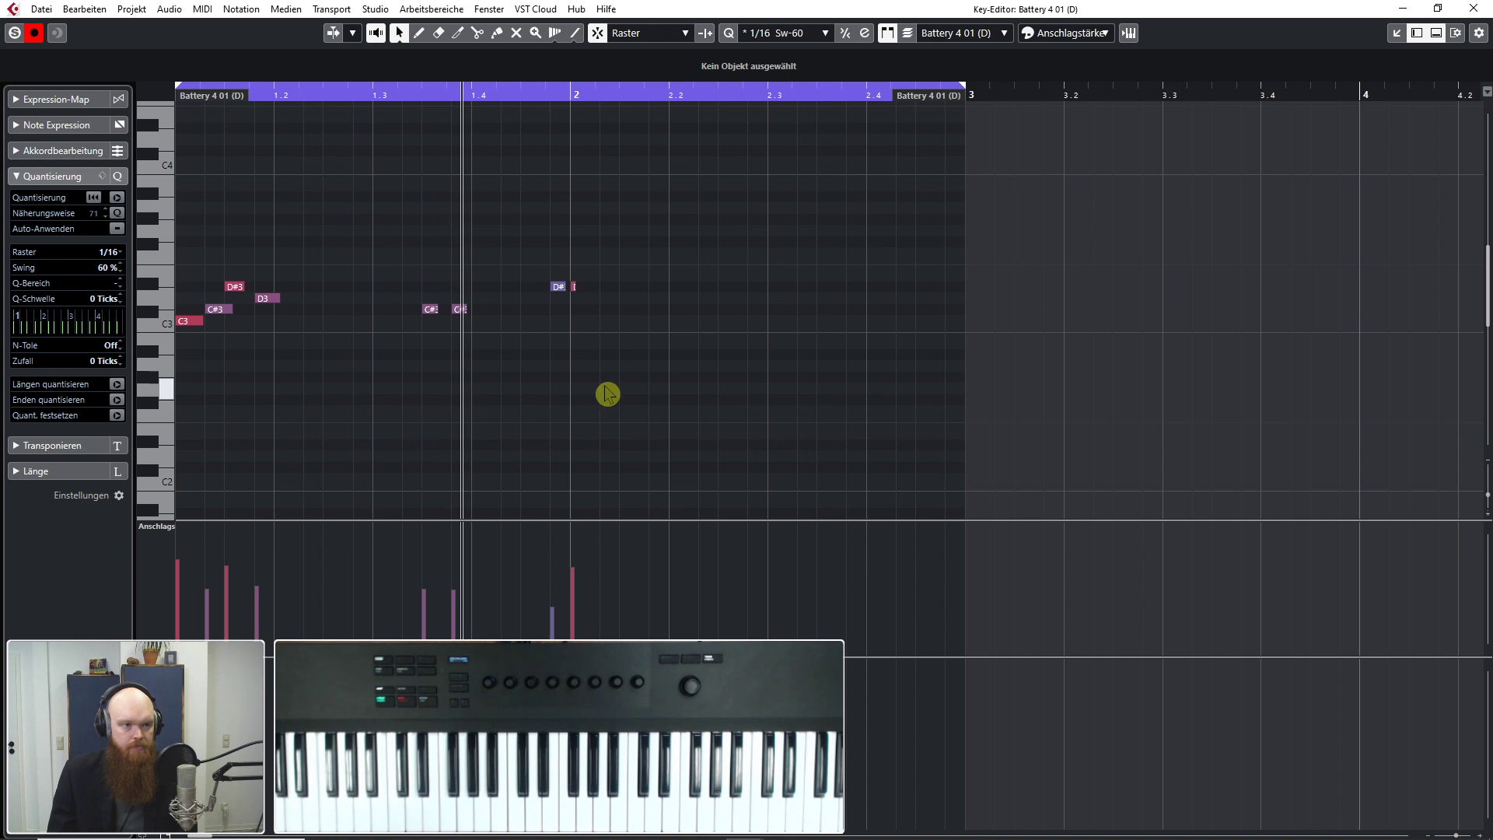
Step: Leave the drum note editor and audition the full arrangement with the Drums track muted and unmuted, stopping playback at the end
key("Return")
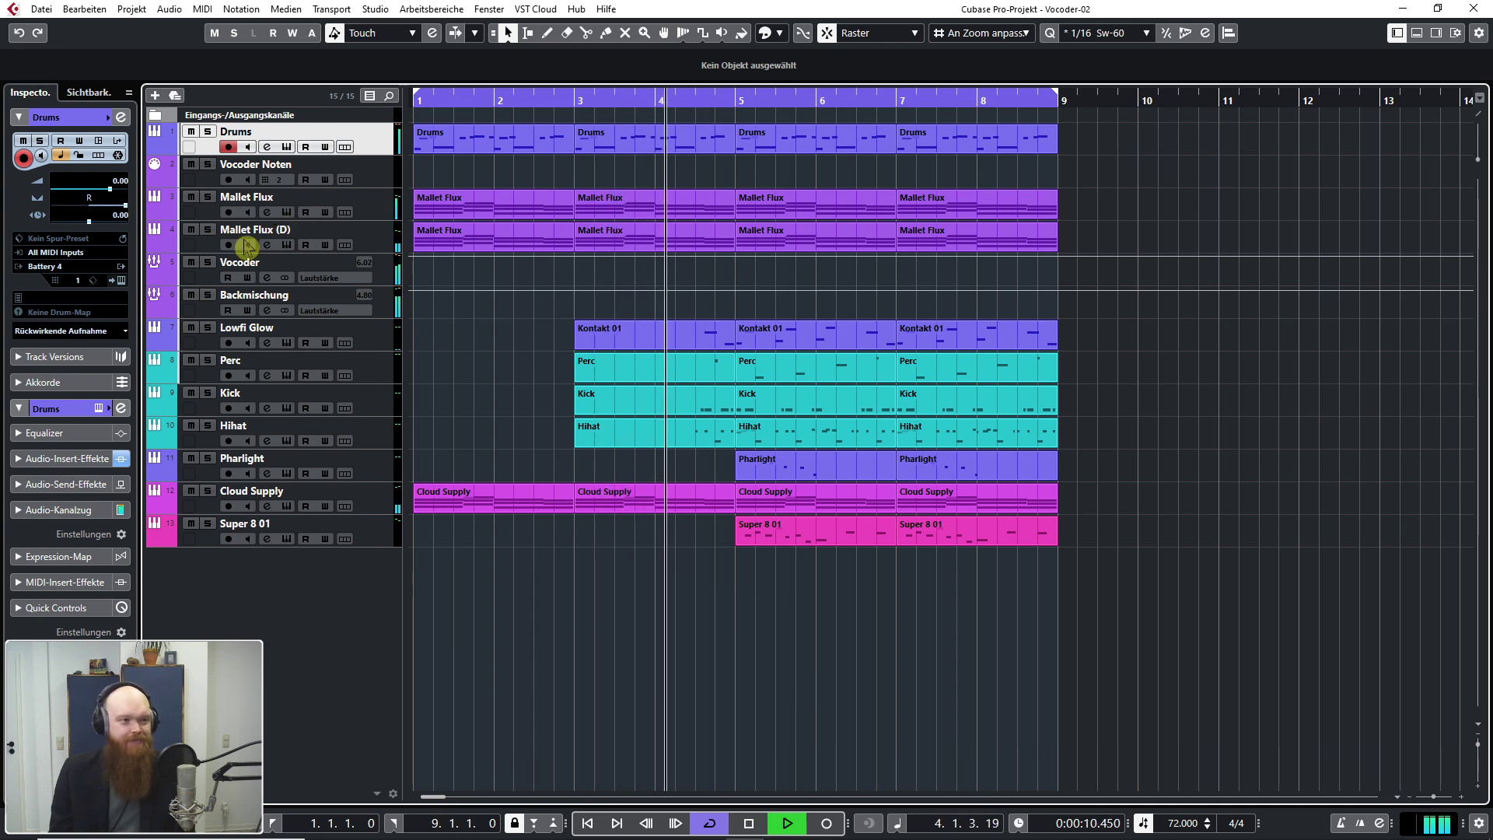
left_click(191, 133)
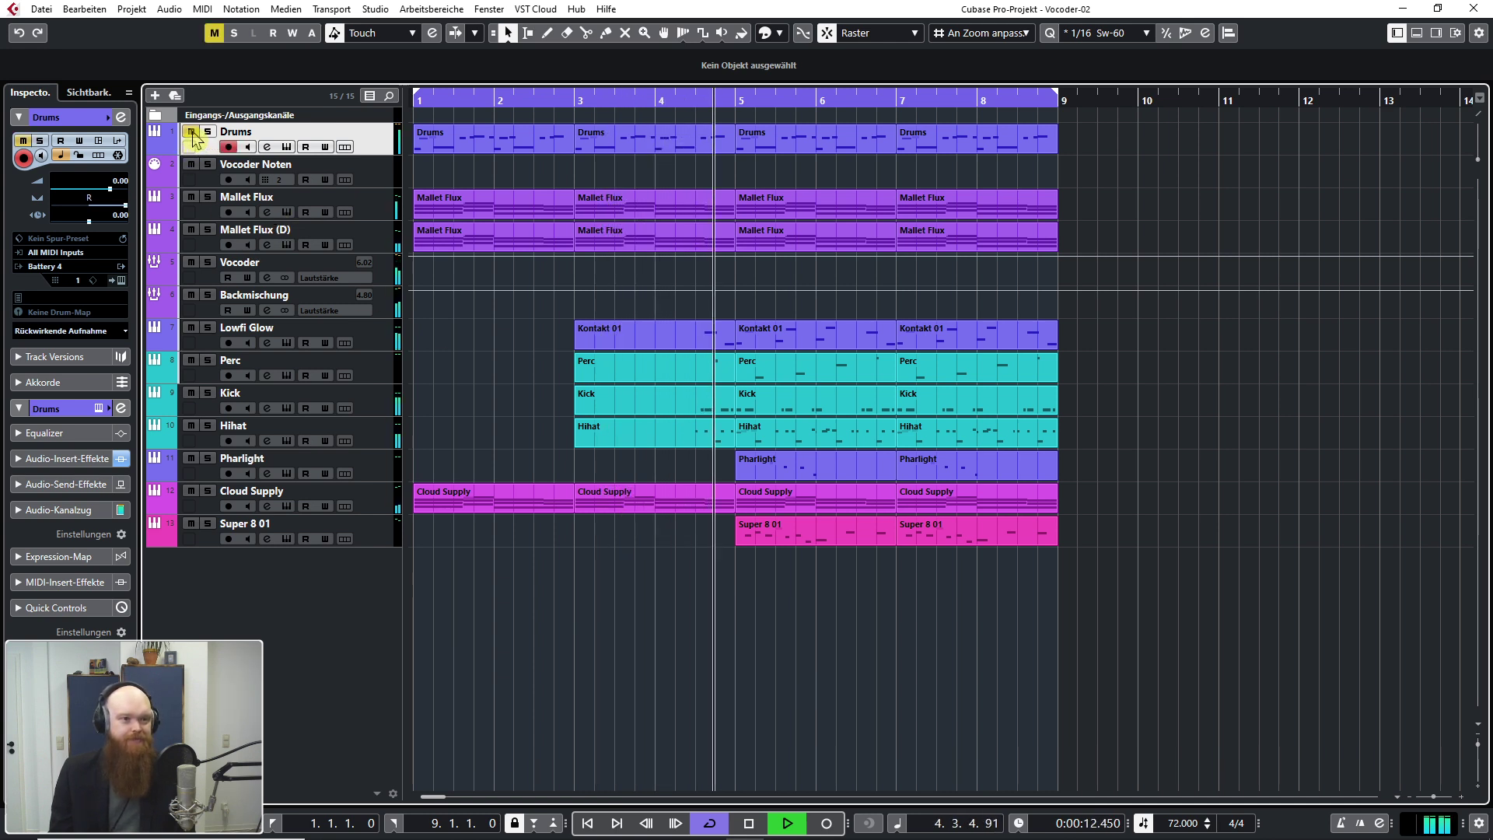
left_click(190, 132)
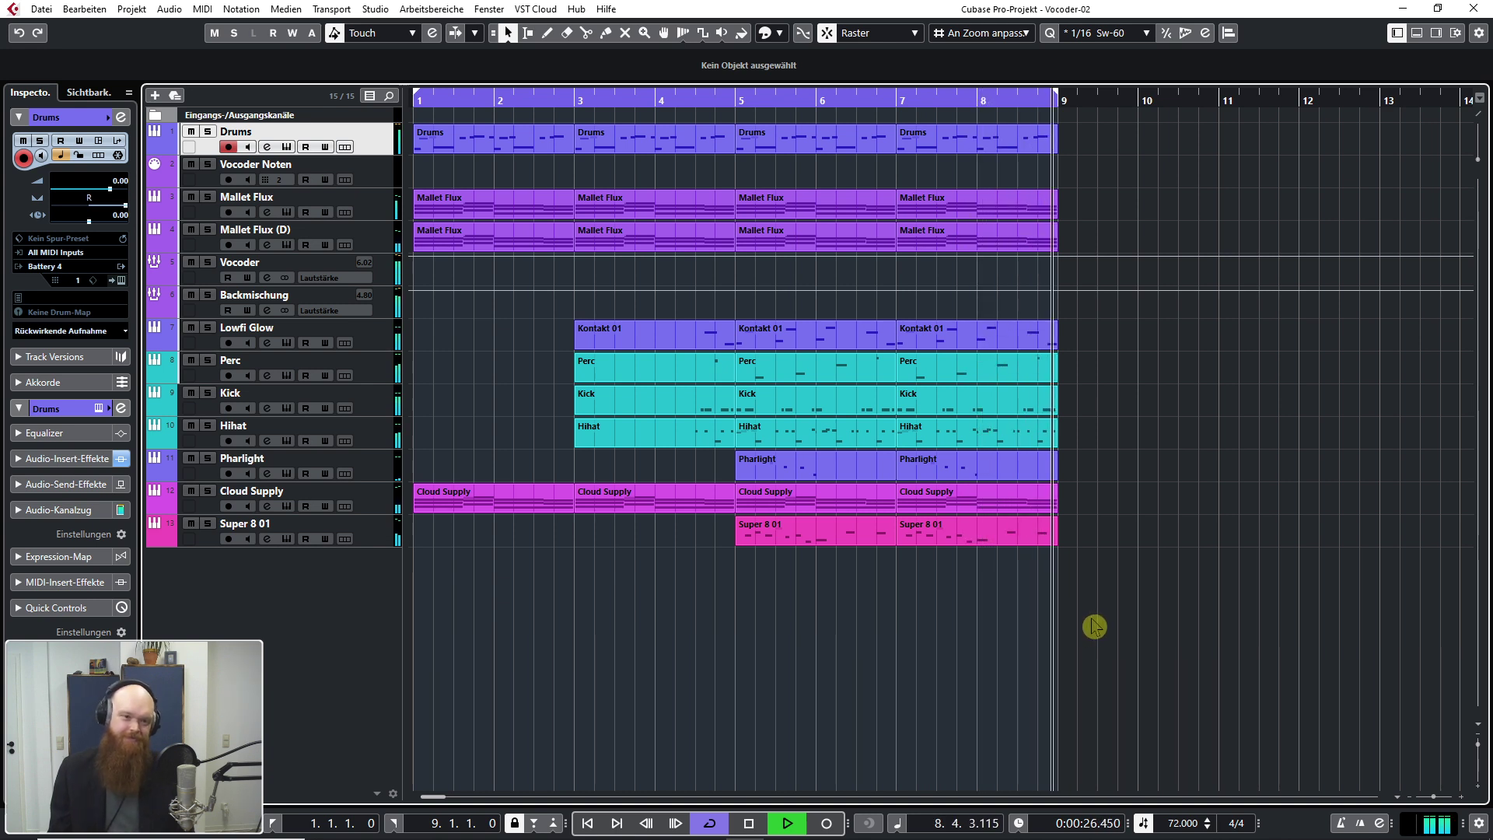
key("space")
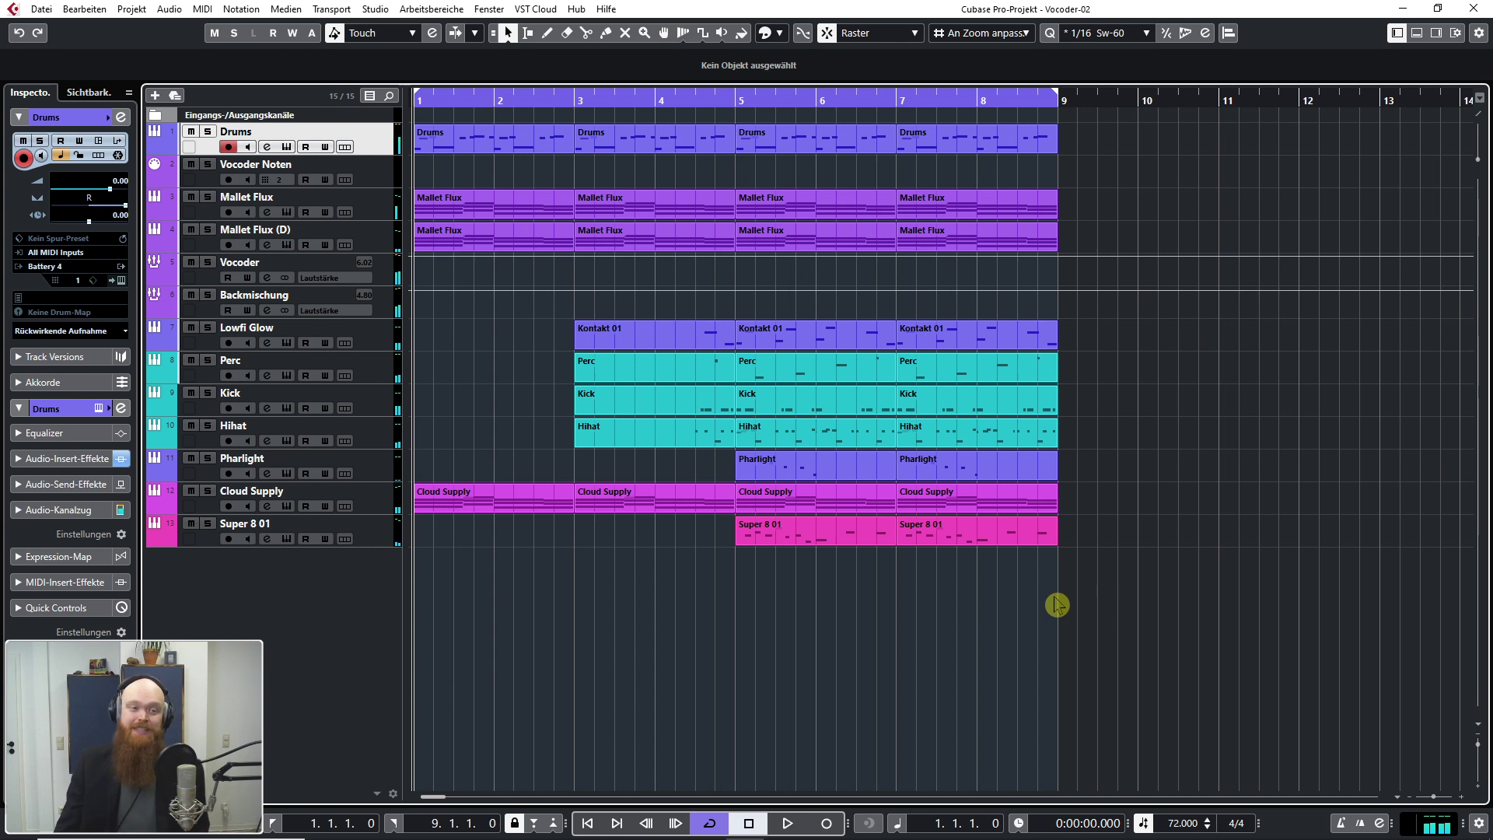